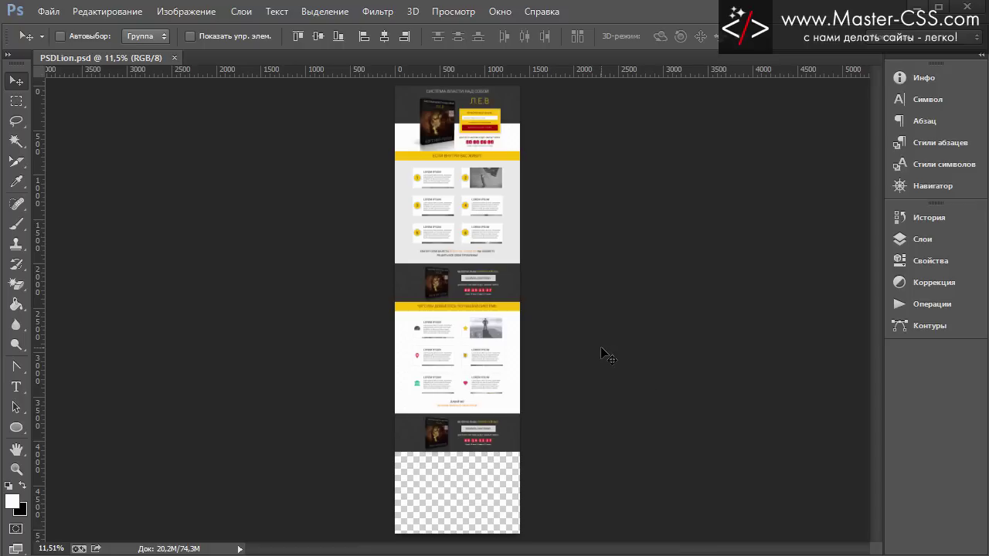
View the page at 100% and scroll down through the landing-page layout
{"action": "key", "text": "ctrl+1"}
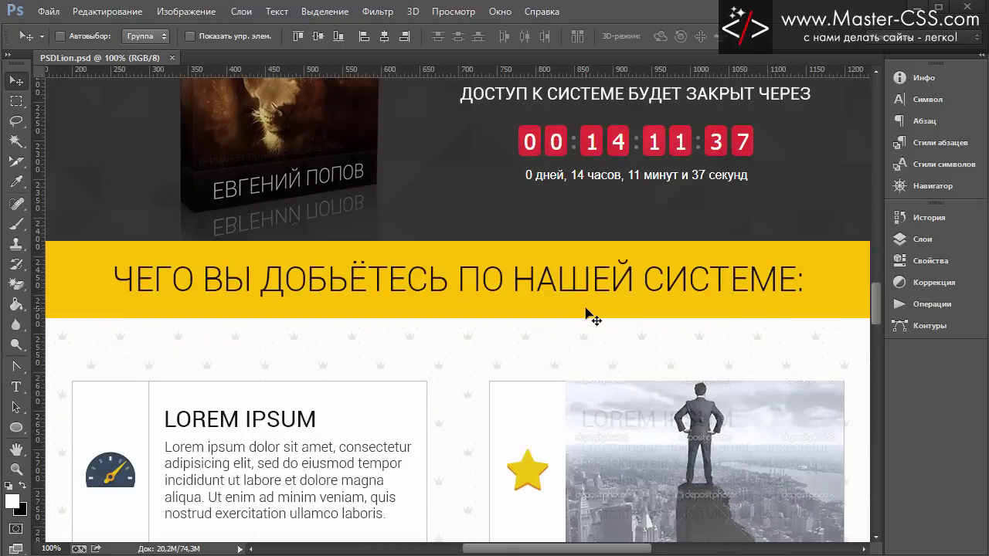
{"action": "scroll", "coordinate": [625, 301], "scroll_direction": "down", "scroll_amount": 2}
{"action": "scroll", "coordinate": [629, 312], "scroll_direction": "down", "scroll_amount": 3}
{"action": "scroll", "coordinate": [626, 316], "scroll_direction": "down", "scroll_amount": 3}
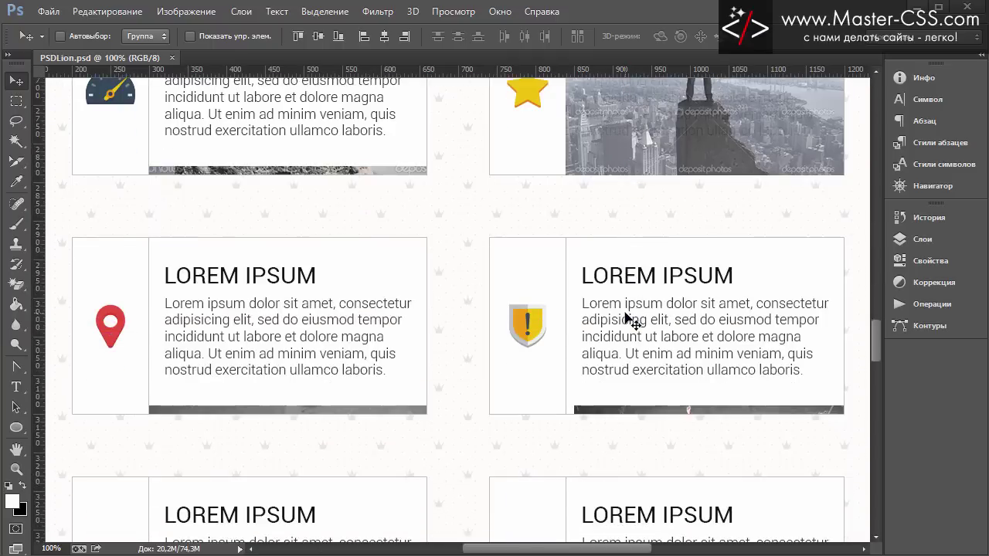
{"action": "scroll", "coordinate": [626, 315], "scroll_direction": "down", "scroll_amount": 1}
{"action": "scroll", "coordinate": [625, 315], "scroll_direction": "up", "scroll_amount": 3}
{"action": "scroll", "coordinate": [625, 317], "scroll_direction": "down", "scroll_amount": 1}
{"action": "scroll", "coordinate": [626, 316], "scroll_direction": "down", "scroll_amount": 3}
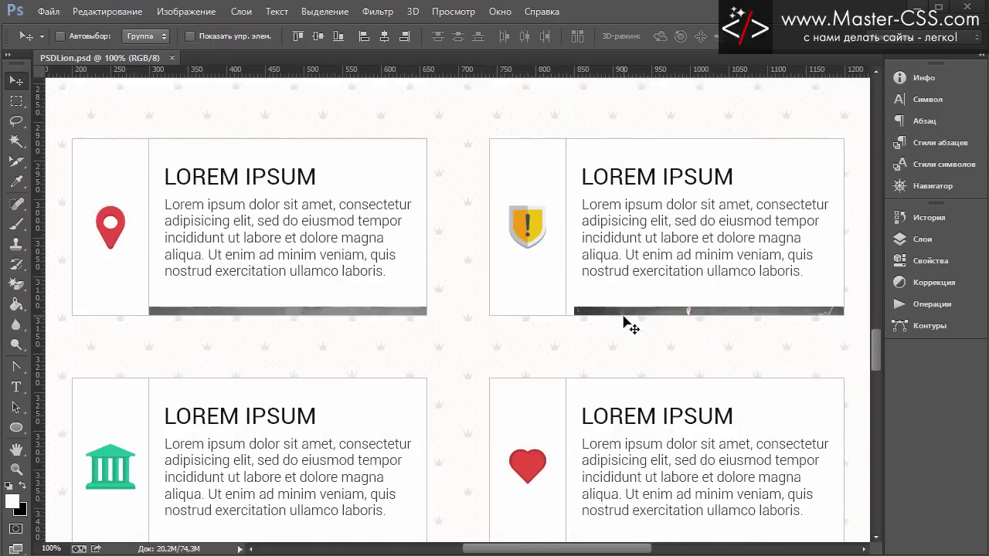
{"action": "scroll", "coordinate": [625, 324], "scroll_direction": "down", "scroll_amount": 3}
{"action": "scroll", "coordinate": [625, 327], "scroll_direction": "down", "scroll_amount": 3}
{"action": "scroll", "coordinate": [621, 348], "scroll_direction": "down", "scroll_amount": 2}
{"action": "scroll", "coordinate": [620, 349], "scroll_direction": "up", "scroll_amount": 1}
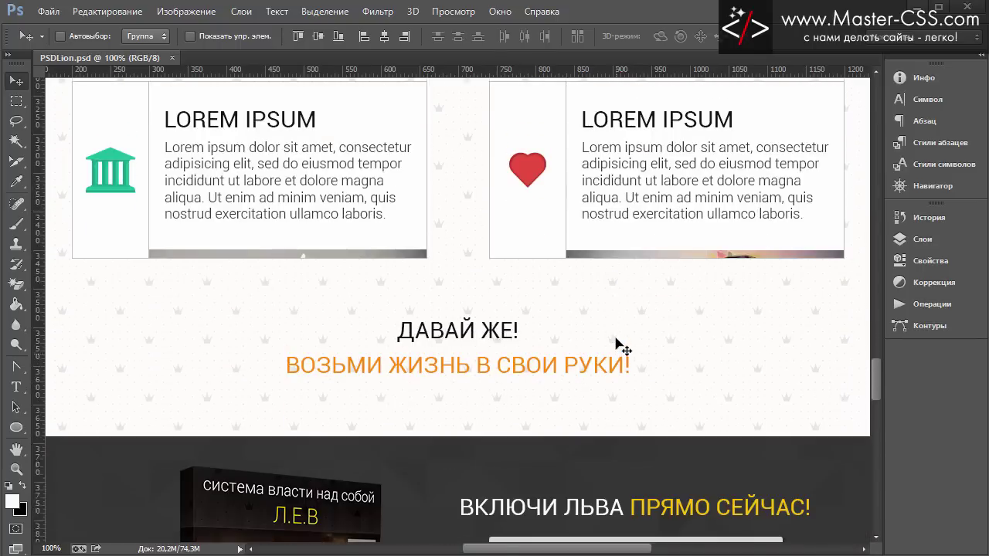
{"action": "scroll", "coordinate": [620, 348], "scroll_direction": "up", "scroll_amount": 3}
{"action": "scroll", "coordinate": [620, 349], "scroll_direction": "up", "scroll_amount": 3}
{"action": "scroll", "coordinate": [620, 348], "scroll_direction": "up", "scroll_amount": 3}
{"action": "scroll", "coordinate": [616, 338], "scroll_direction": "down", "scroll_amount": 3}
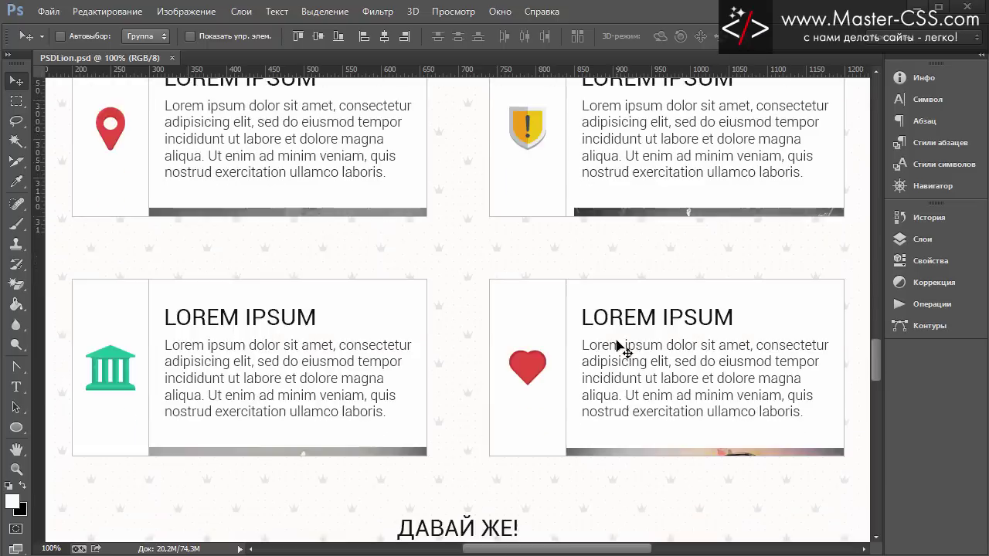
{"action": "scroll", "coordinate": [615, 339], "scroll_direction": "down", "scroll_amount": 2}
{"action": "scroll", "coordinate": [616, 347], "scroll_direction": "down", "scroll_amount": 2}
{"action": "scroll", "coordinate": [616, 348], "scroll_direction": "down", "scroll_amount": 2}
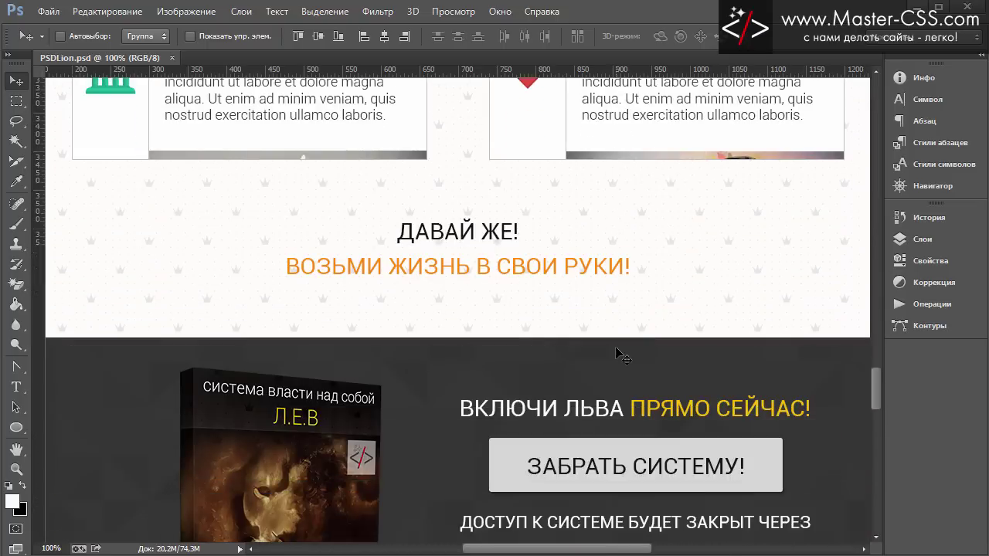
{"action": "scroll", "coordinate": [614, 348], "scroll_direction": "down", "scroll_amount": 3}
{"action": "scroll", "coordinate": [620, 356], "scroll_direction": "down", "scroll_amount": 4}
{"action": "scroll", "coordinate": [618, 359], "scroll_direction": "down", "scroll_amount": 2}
{"action": "scroll", "coordinate": [617, 363], "scroll_direction": "down", "scroll_amount": 2}
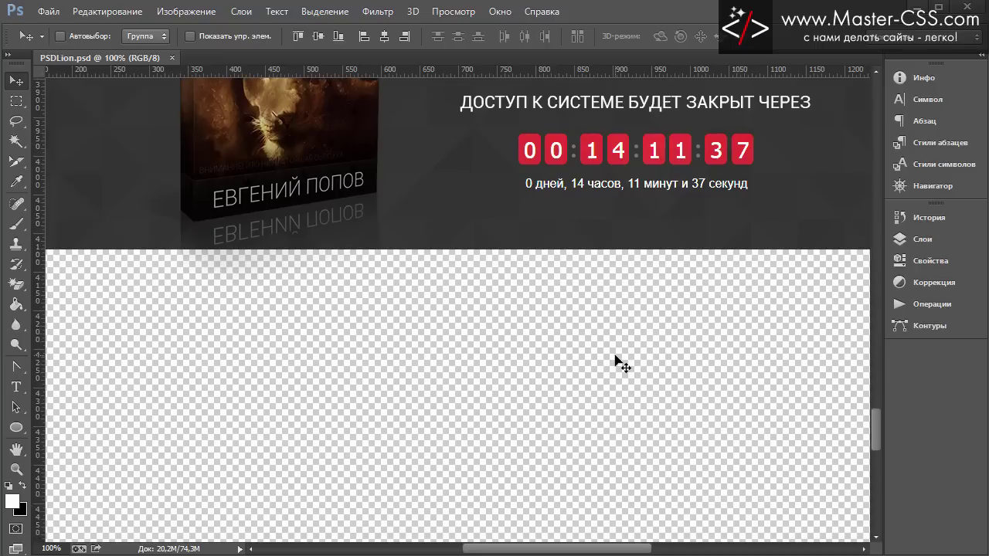
Collapse Достоинства and add a new top layer group named 'Как аботает'
{"action": "left_click", "coordinate": [920, 242]}
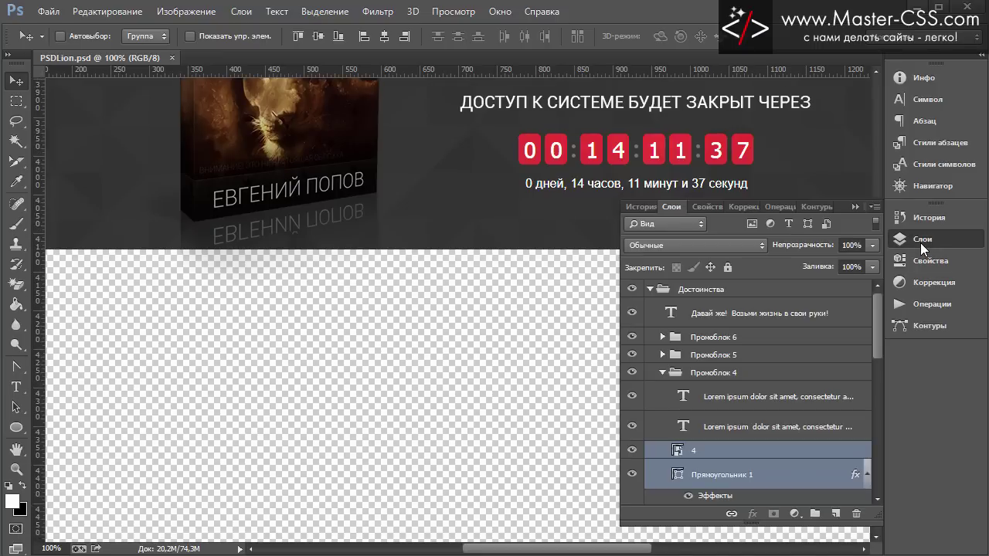
{"action": "left_click", "coordinate": [649, 290]}
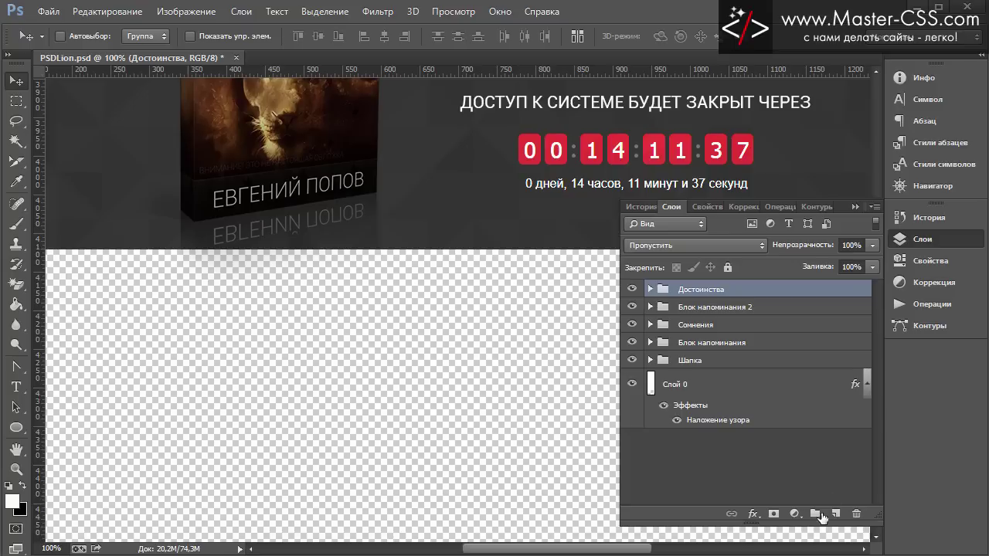
{"action": "left_click", "coordinate": [817, 514]}
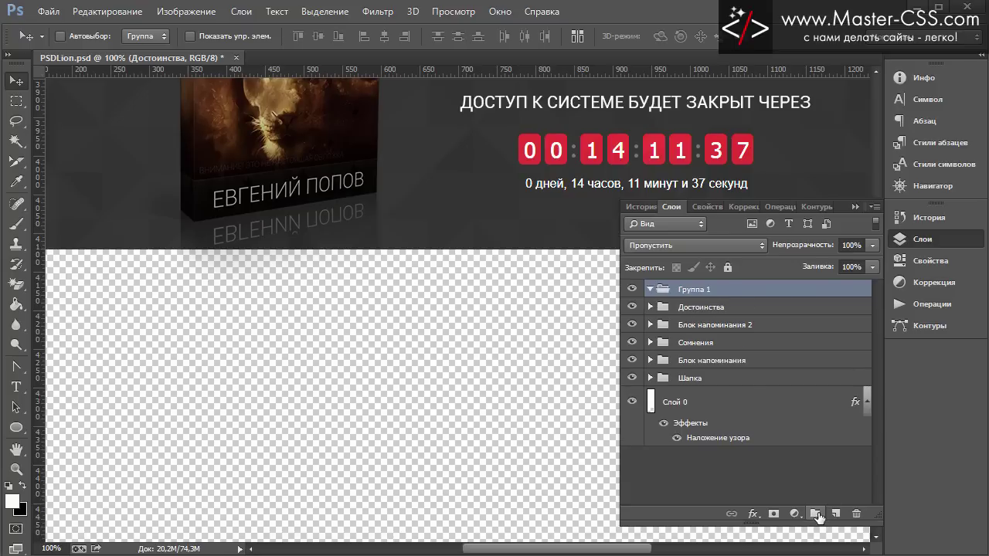
{"action": "double_click", "coordinate": [699, 290]}
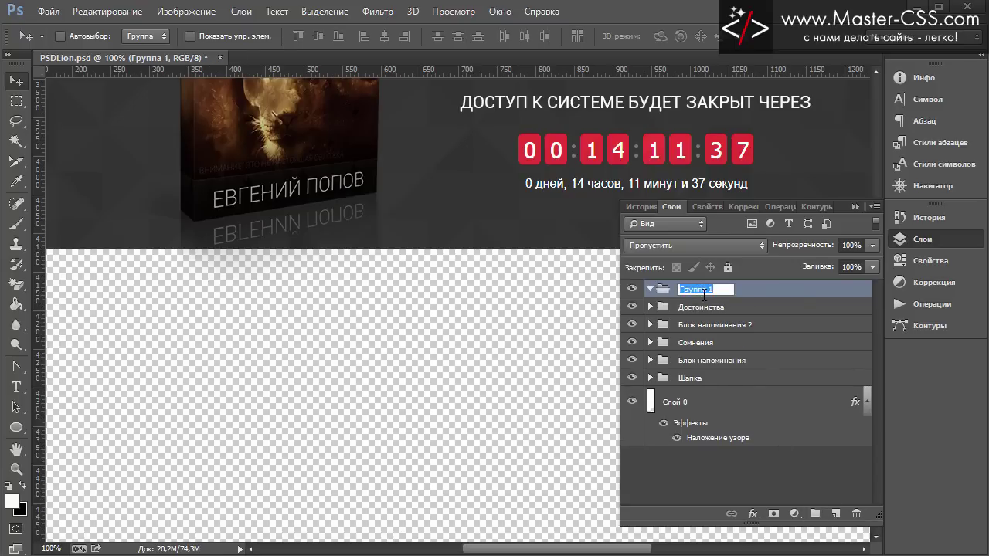
{"action": "type", "text": "R"}
{"action": "key", "text": "Return"}
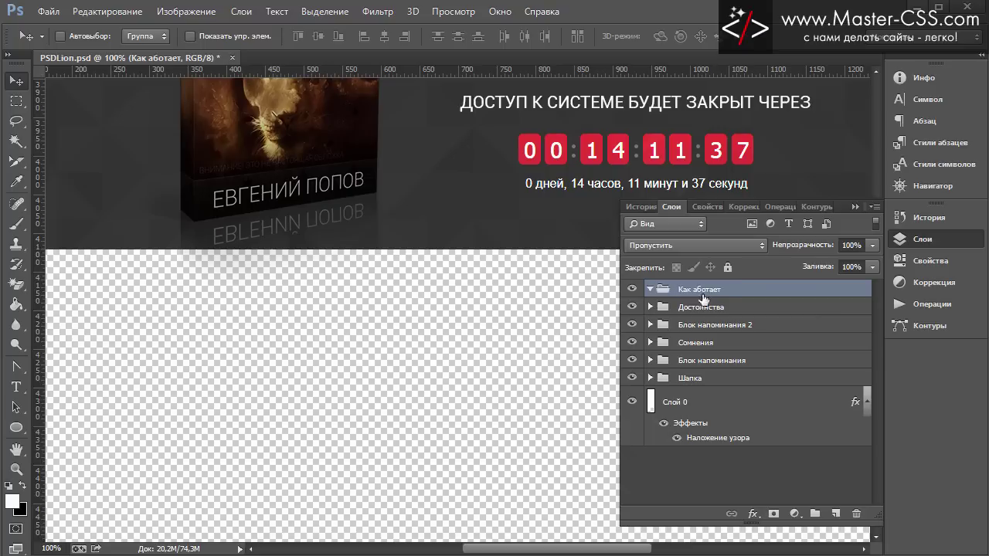
Duplicate the Фон заголовка background and its yellow heading text layer
{"action": "scroll", "coordinate": [513, 325], "scroll_direction": "up", "scroll_amount": 1}
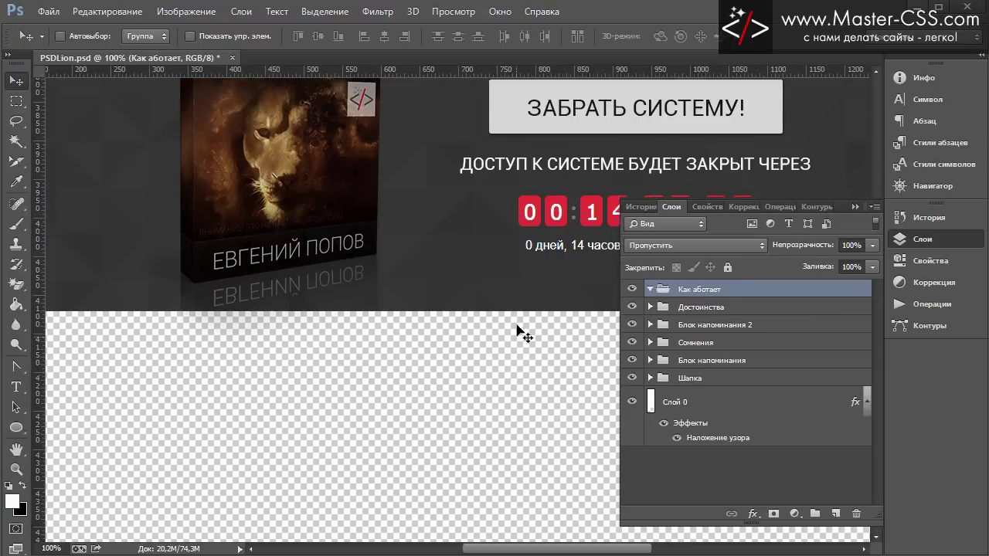
{"action": "scroll", "coordinate": [516, 328], "scroll_direction": "up", "scroll_amount": 3}
{"action": "scroll", "coordinate": [524, 330], "scroll_direction": "up", "scroll_amount": 1}
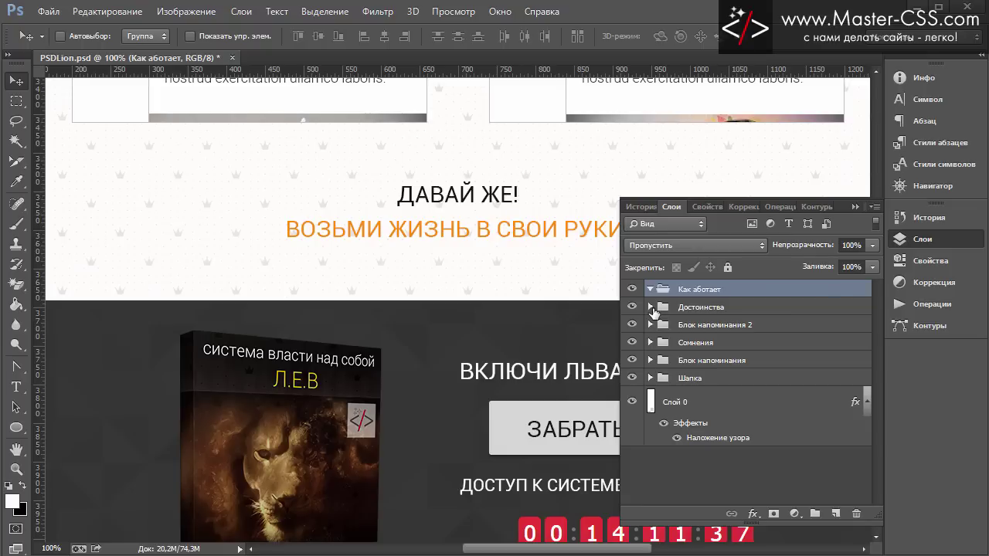
{"action": "left_click", "coordinate": [650, 308]}
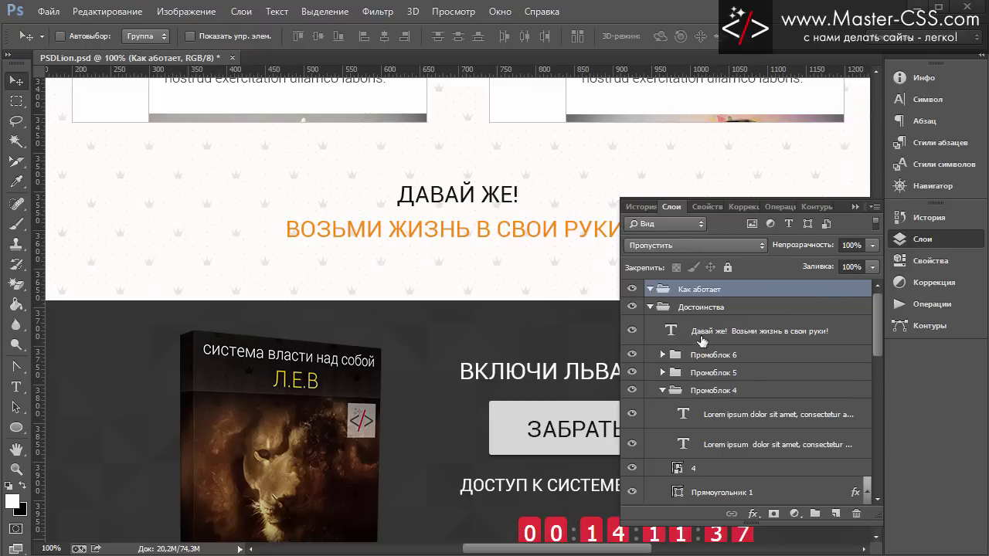
{"action": "left_click", "coordinate": [666, 394]}
{"action": "scroll", "coordinate": [669, 394], "scroll_direction": "down", "scroll_amount": 1}
{"action": "scroll", "coordinate": [670, 395], "scroll_direction": "down", "scroll_amount": 2}
{"action": "scroll", "coordinate": [672, 395], "scroll_direction": "down", "scroll_amount": 1}
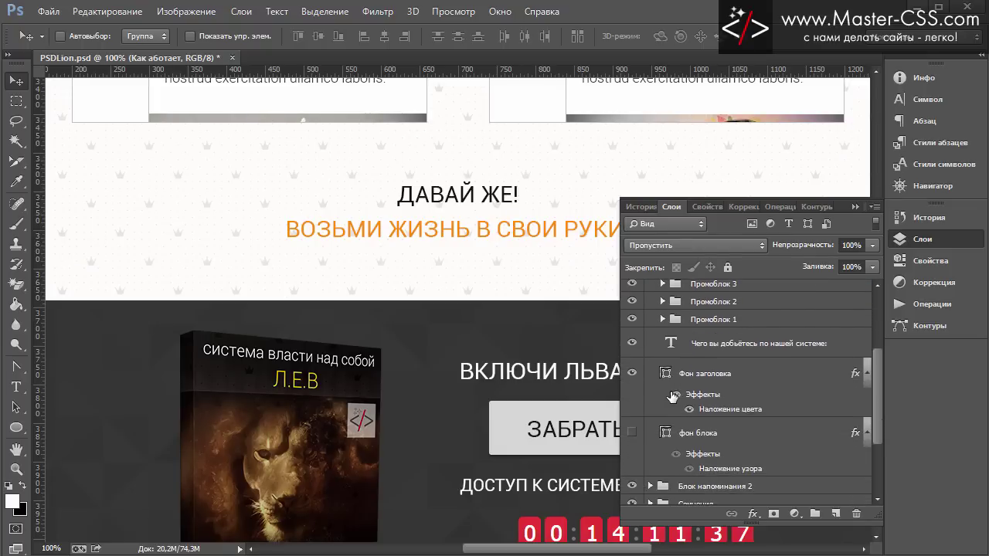
{"action": "left_click", "coordinate": [715, 377]}
{"action": "left_click", "coordinate": [745, 351], "text": "ctrl"}
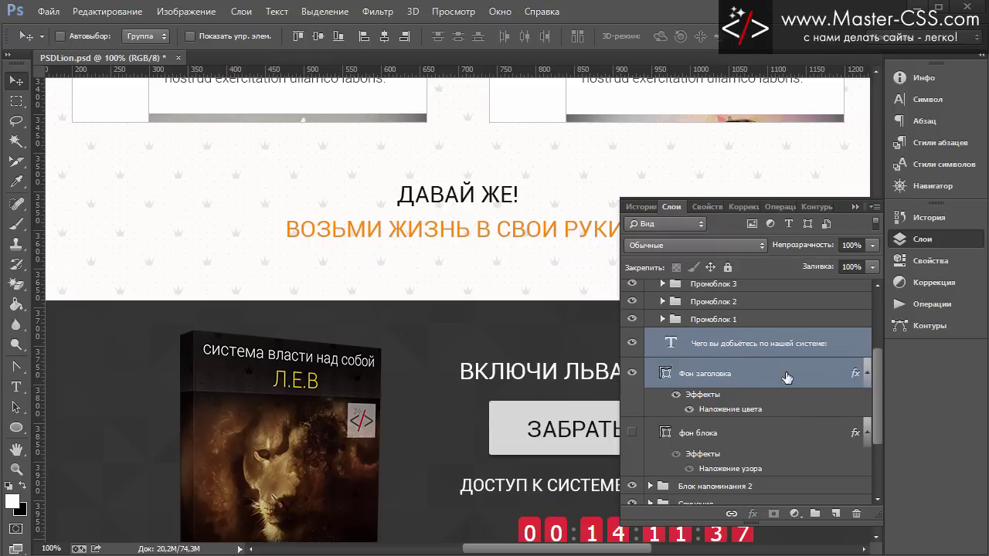
{"action": "mouse_move", "coordinate": [815, 386]}
{"action": "left_mouse_down"}
{"action": "mouse_move", "coordinate": [834, 486]}
{"action": "mouse_move", "coordinate": [772, 331]}
{"action": "left_mouse_up"}
Move the copies into Как аботает and position the heading bar below the countdown
{"action": "scroll", "coordinate": [764, 447], "scroll_direction": "up", "scroll_amount": 3}
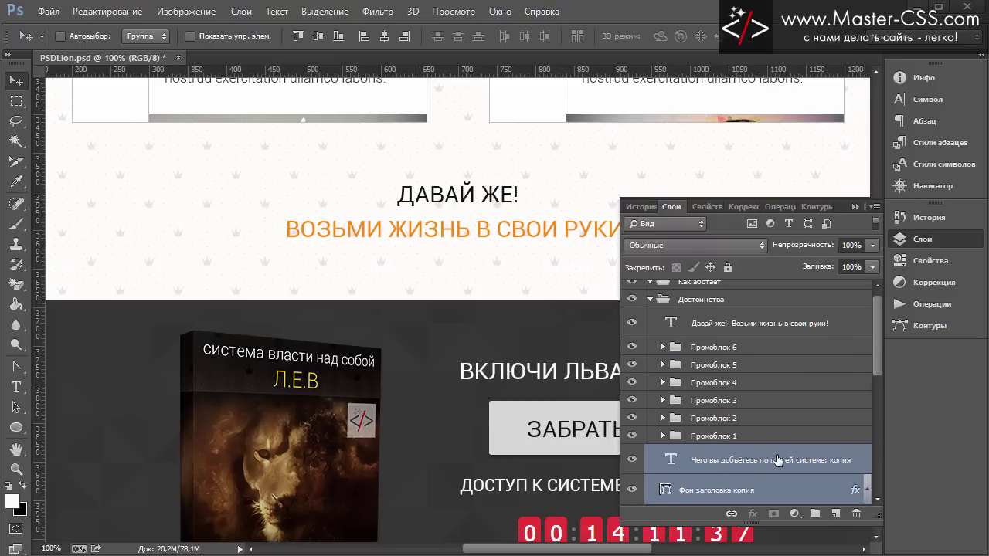
{"action": "left_click_drag", "start_coordinate": [772, 463], "coordinate": [729, 289]}
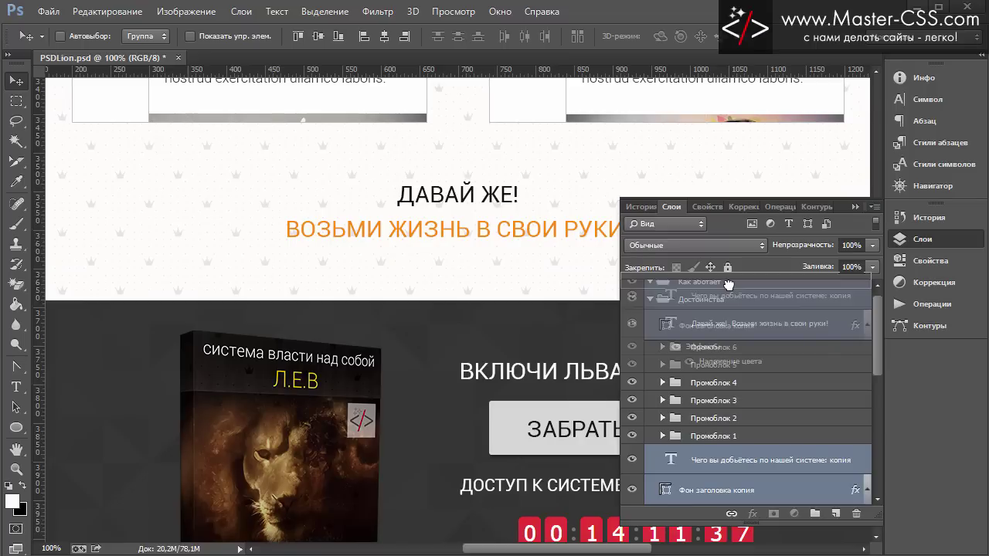
{"action": "scroll", "coordinate": [510, 339], "scroll_direction": "down", "scroll_amount": 1}
{"action": "scroll", "coordinate": [512, 337], "scroll_direction": "down", "scroll_amount": 3}
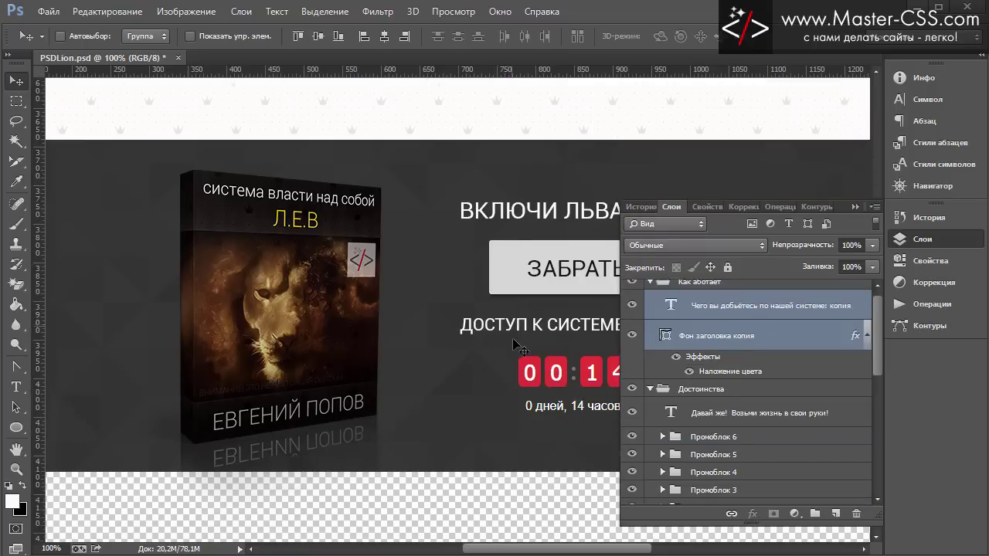
{"action": "scroll", "coordinate": [517, 344], "scroll_direction": "down", "scroll_amount": 4}
{"action": "scroll", "coordinate": [520, 345], "scroll_direction": "down", "scroll_amount": 2}
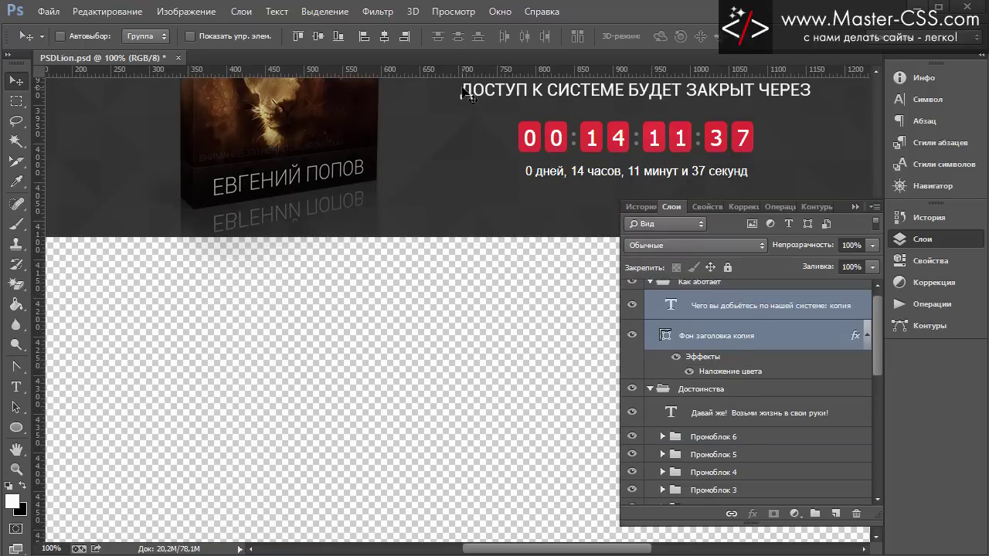
{"action": "mouse_move", "coordinate": [461, 90]}
{"action": "left_mouse_down"}
{"action": "mouse_move", "coordinate": [452, 346]}
{"action": "mouse_move", "coordinate": [465, 509]}
{"action": "left_mouse_up"}
{"action": "left_click_drag", "start_coordinate": [478, 162], "coordinate": [475, 509]}
{"action": "mouse_move", "coordinate": [468, 152]}
{"action": "left_mouse_down"}
{"action": "mouse_move", "coordinate": [464, 541]}
{"action": "mouse_move", "coordinate": [466, 525]}
{"action": "left_mouse_up"}
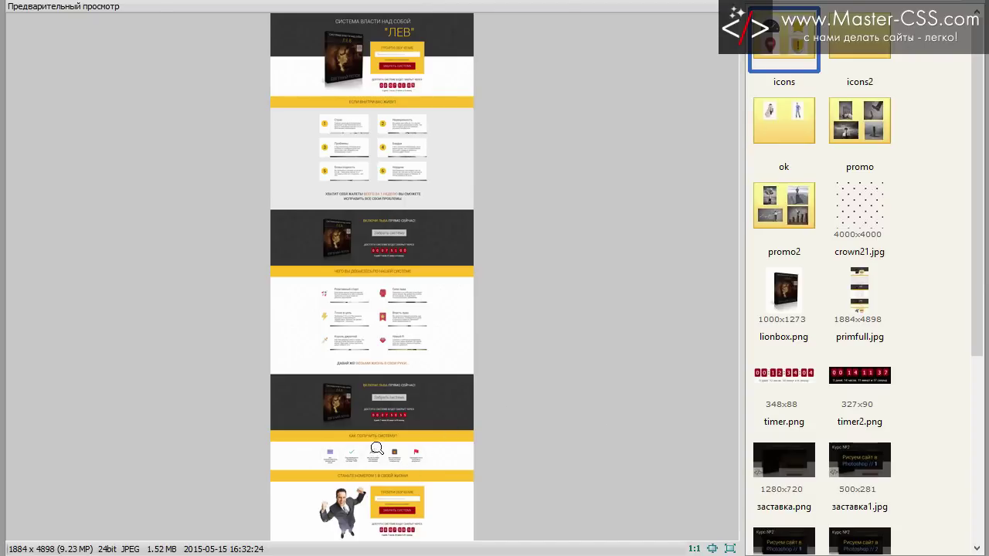
{"action": "left_click", "coordinate": [376, 448]}
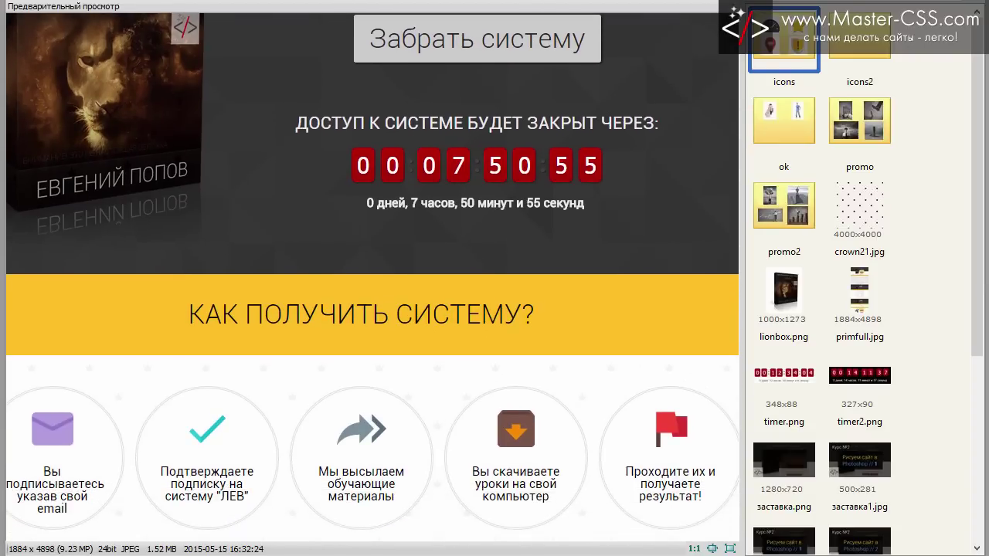
{"action": "left_click", "coordinate": [417, 469]}
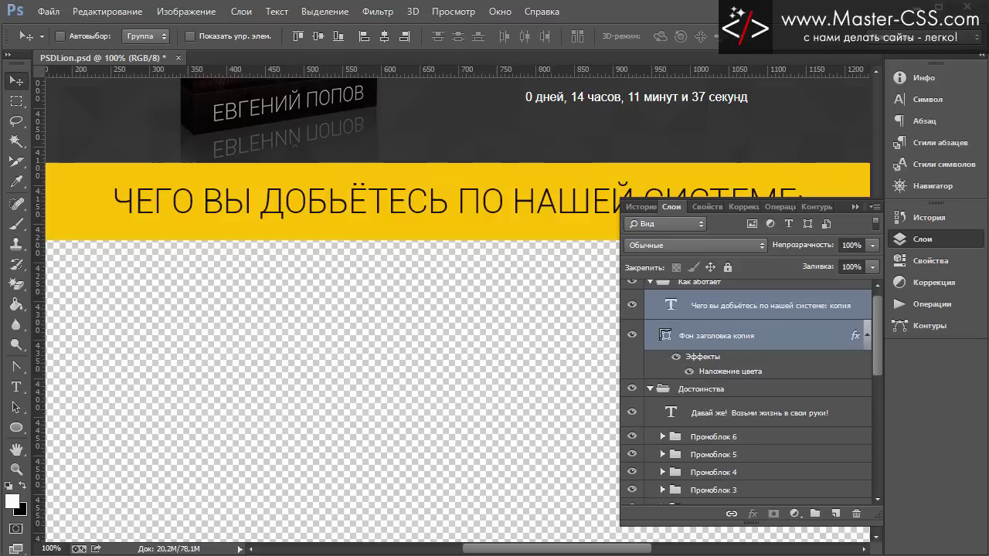
Change the copied heading to 'КАК ПОЛУЧИТЬ СИСТЕМУ?' and hide the layers panel
{"action": "left_click", "coordinate": [16, 387]}
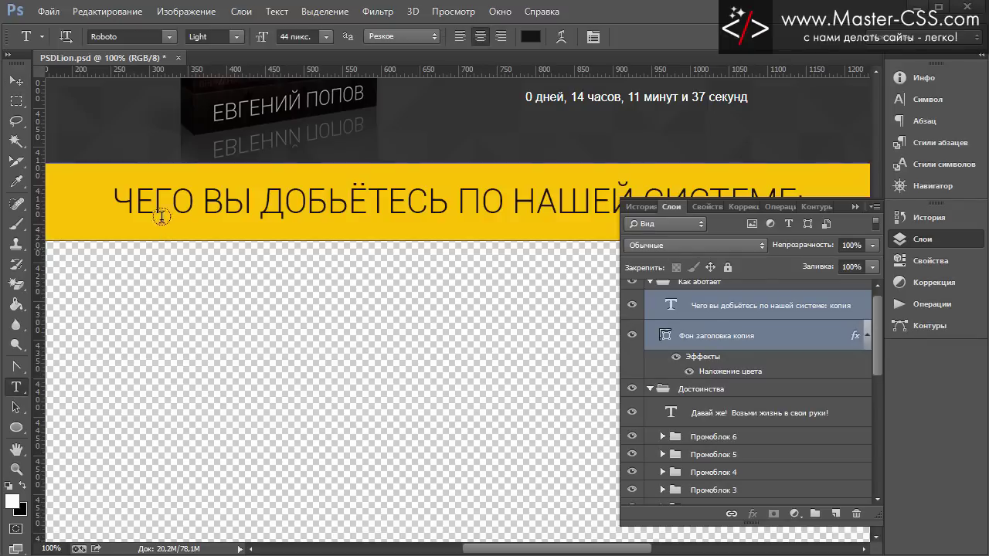
{"action": "left_click", "coordinate": [116, 201]}
{"action": "left_click_drag", "start_coordinate": [113, 203], "coordinate": [831, 231]}
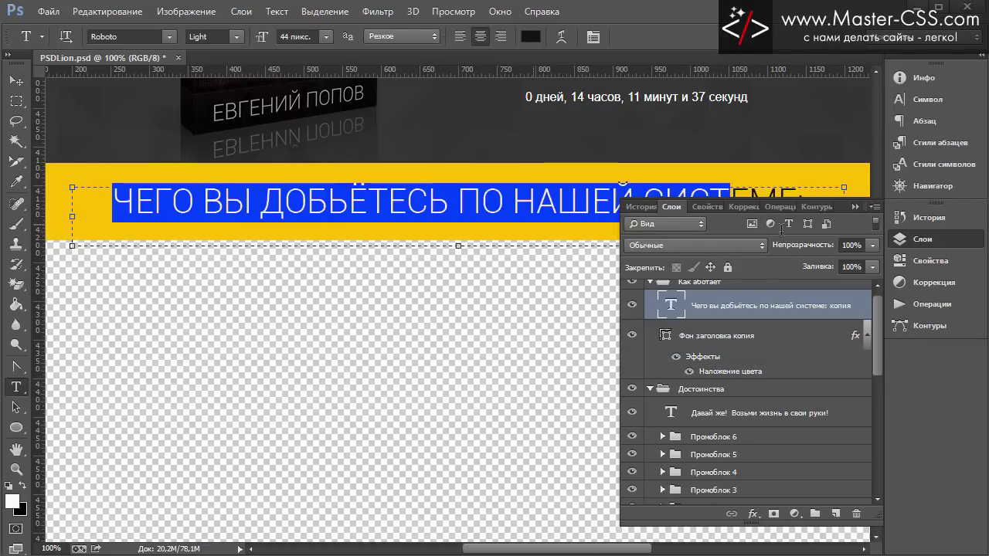
{"action": "type", "text": "Как"}
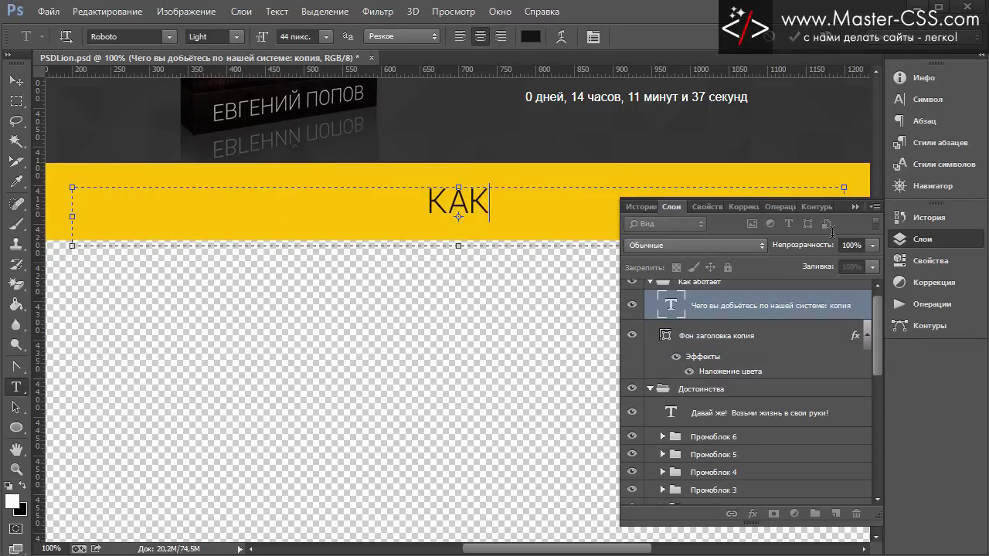
{"action": "type", "text": "получить с"}
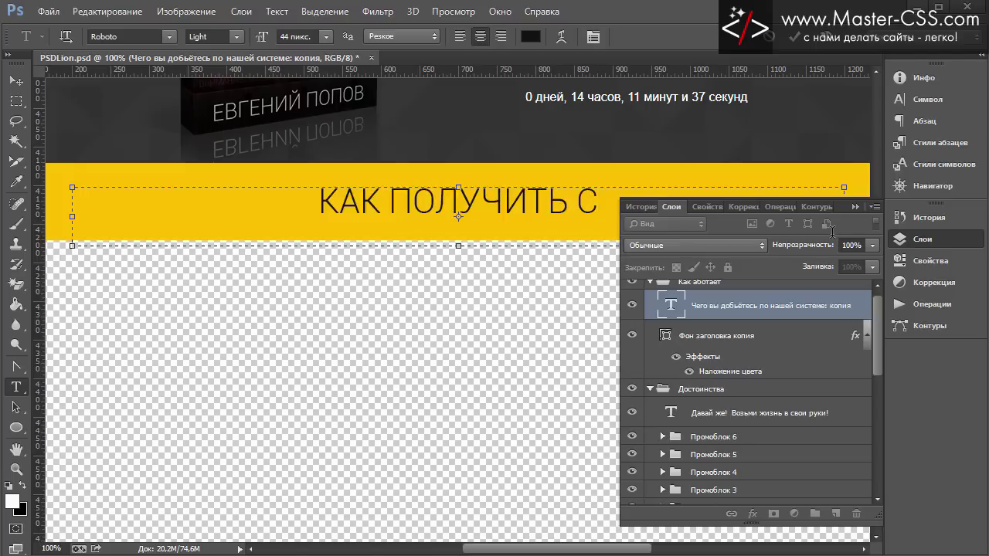
{"action": "type", "text": "истему?"}
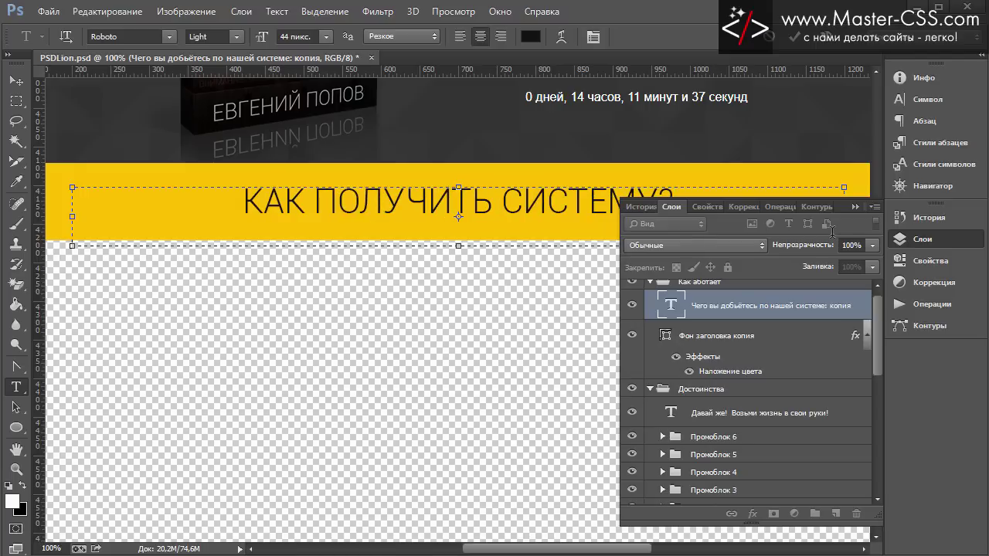
{"action": "left_click", "coordinate": [16, 80]}
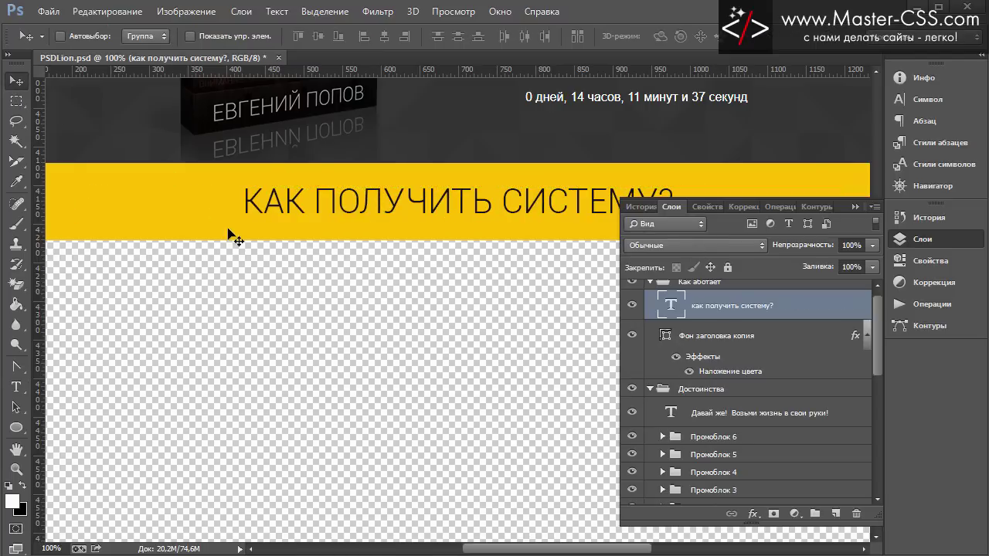
{"action": "scroll", "coordinate": [379, 265], "scroll_direction": "up", "scroll_amount": 1}
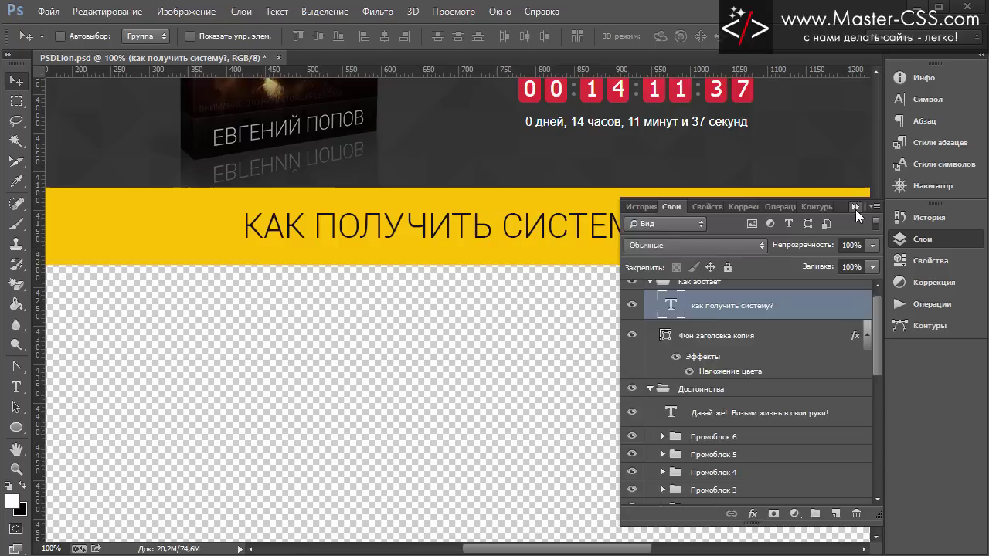
{"action": "left_click", "coordinate": [854, 207]}
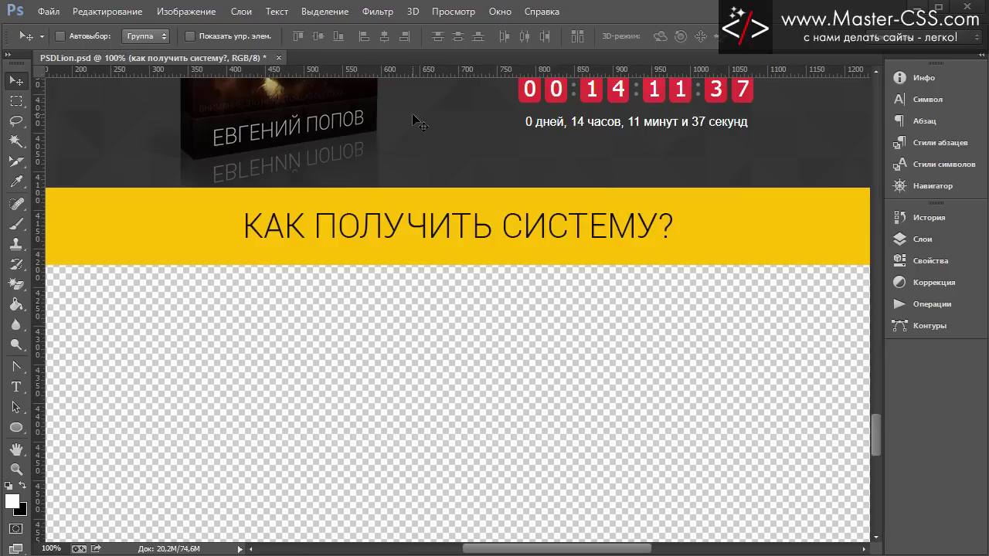
Show guides, add a horizontal guide below the header, and select the Как аботает group
{"action": "key", "text": "ctrl+semicolon"}
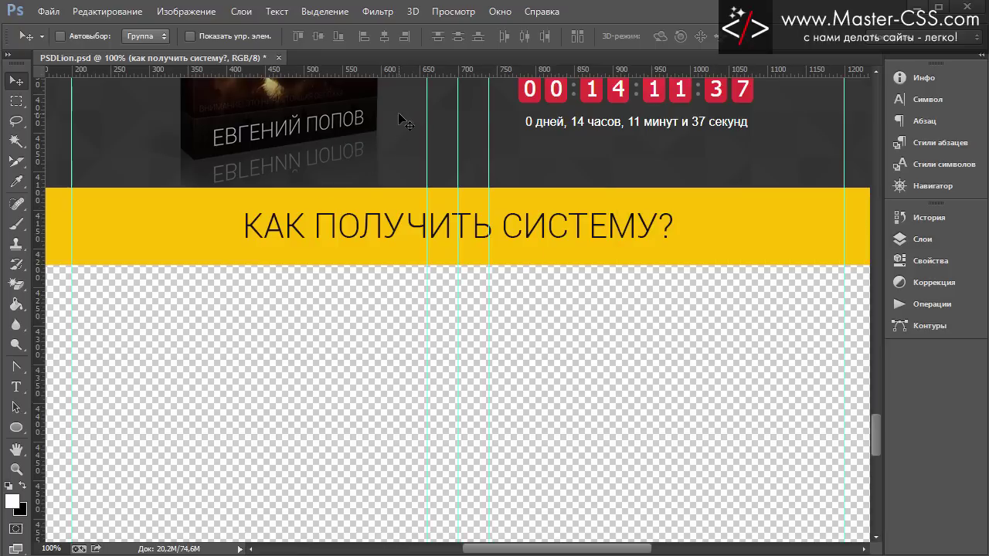
{"action": "left_click_drag", "start_coordinate": [406, 71], "coordinate": [402, 187]}
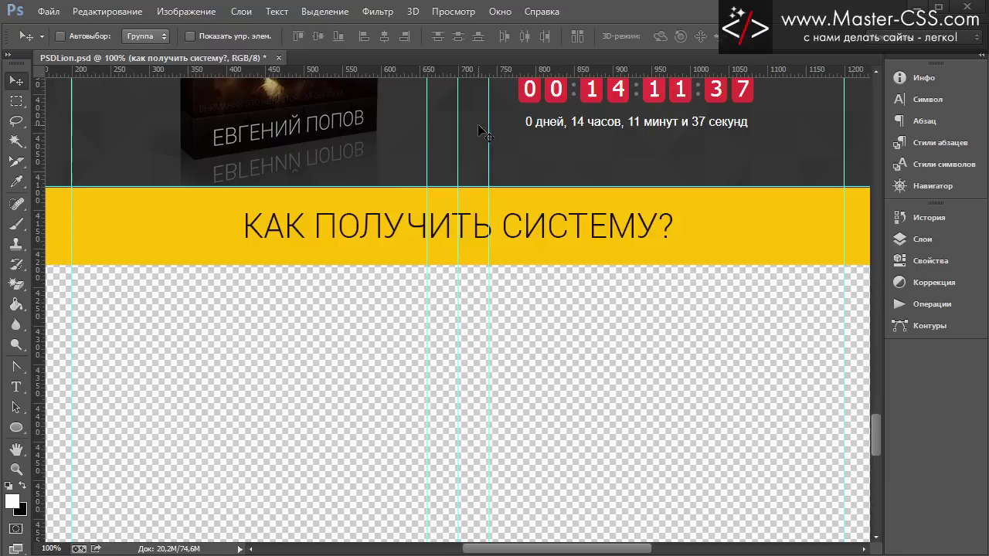
{"action": "left_click", "coordinate": [919, 239]}
{"action": "scroll", "coordinate": [794, 324], "scroll_direction": "up", "scroll_amount": 1}
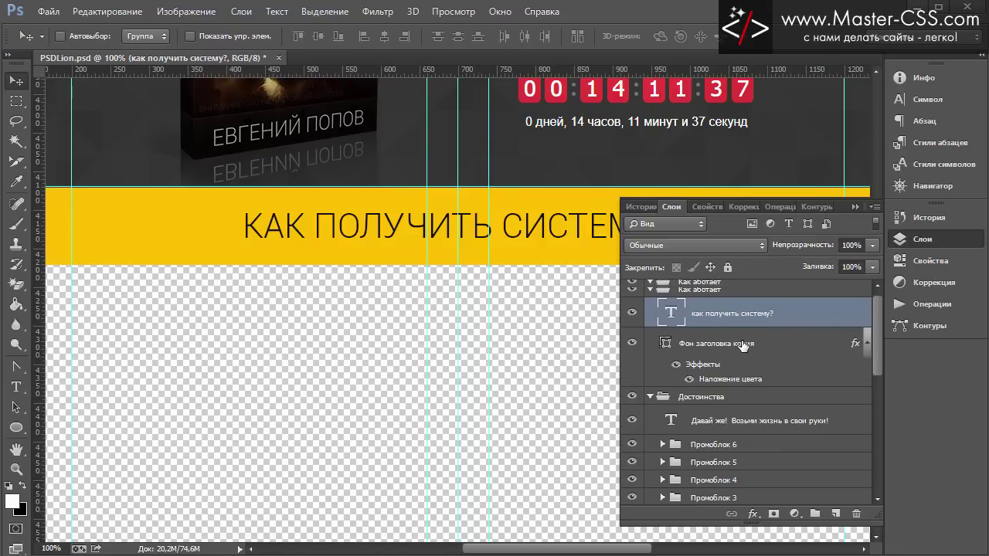
{"action": "left_click", "coordinate": [724, 293]}
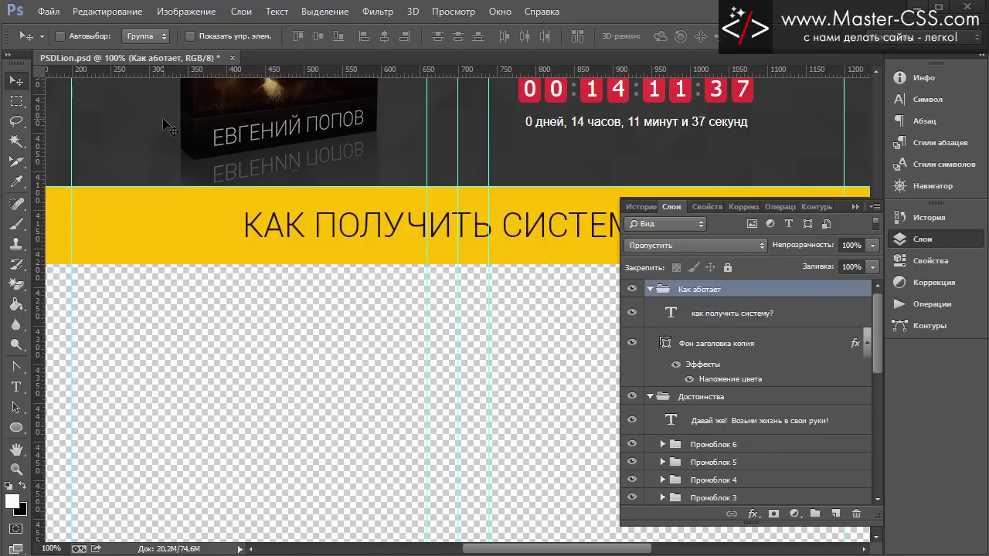
Show the grid and place horizontal guides at about 4200, 4290, 4460 and 4480 px
{"action": "left_click_drag", "start_coordinate": [398, 71], "coordinate": [396, 265]}
{"action": "scroll", "coordinate": [455, 329], "scroll_direction": "down", "scroll_amount": 3}
{"action": "scroll", "coordinate": [455, 329], "scroll_direction": "down", "scroll_amount": 2}
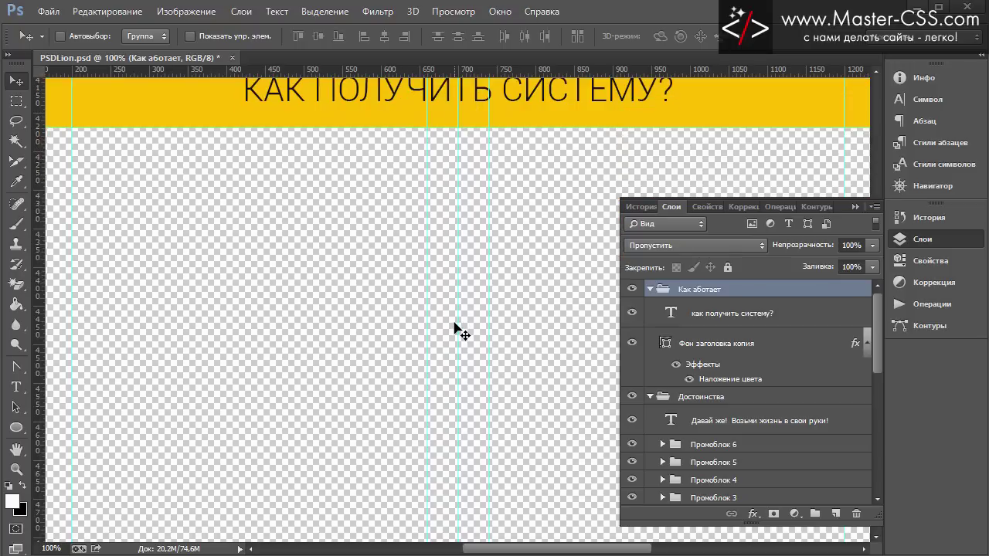
{"action": "key", "text": "ctrl+apostrophe"}
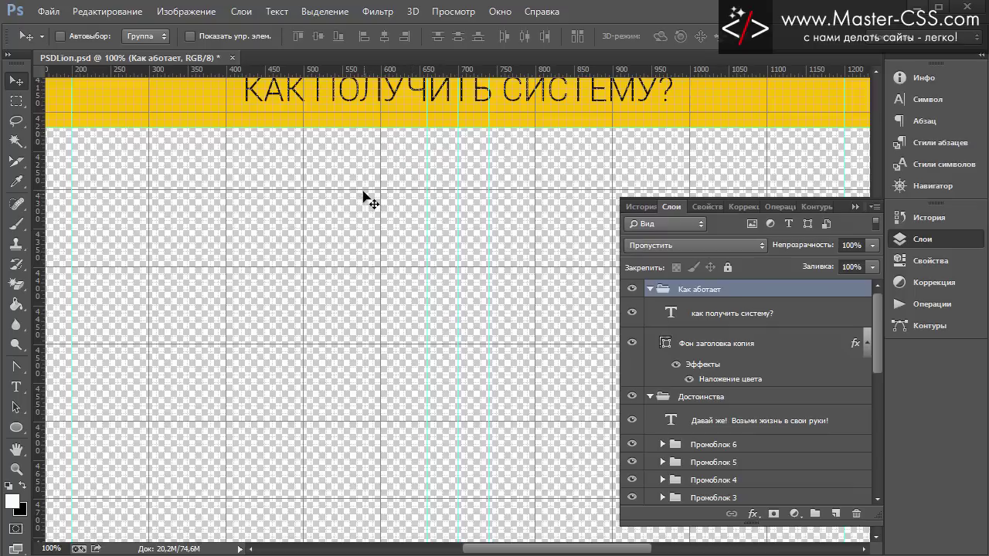
{"action": "left_click_drag", "start_coordinate": [380, 70], "coordinate": [382, 190]}
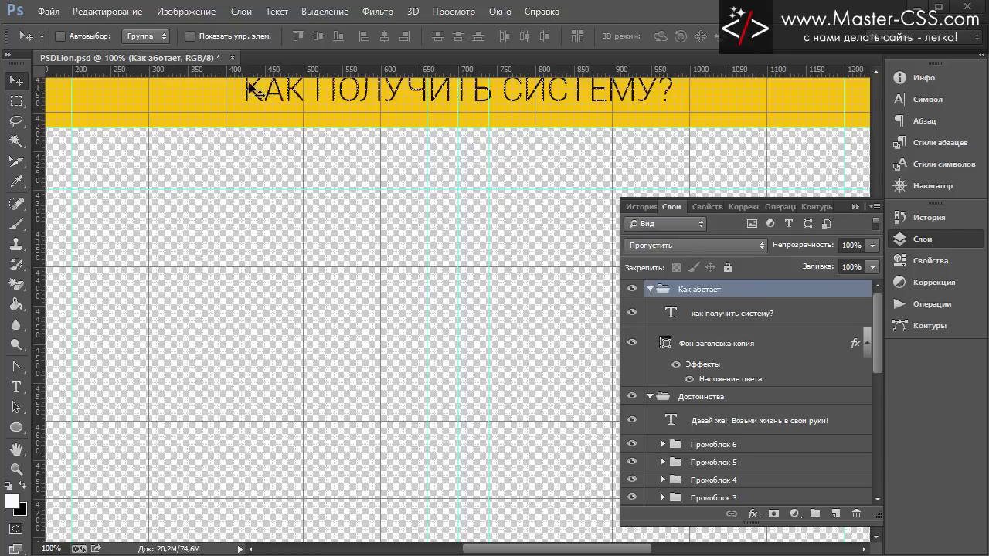
{"action": "left_click_drag", "start_coordinate": [252, 101], "coordinate": [256, 190]}
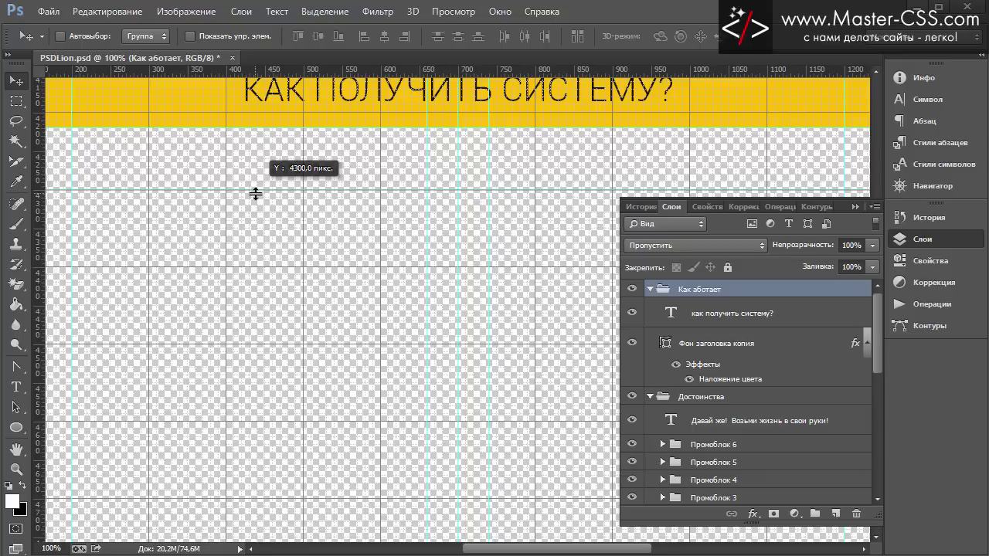
{"action": "left_click_drag", "start_coordinate": [255, 193], "coordinate": [264, 330]}
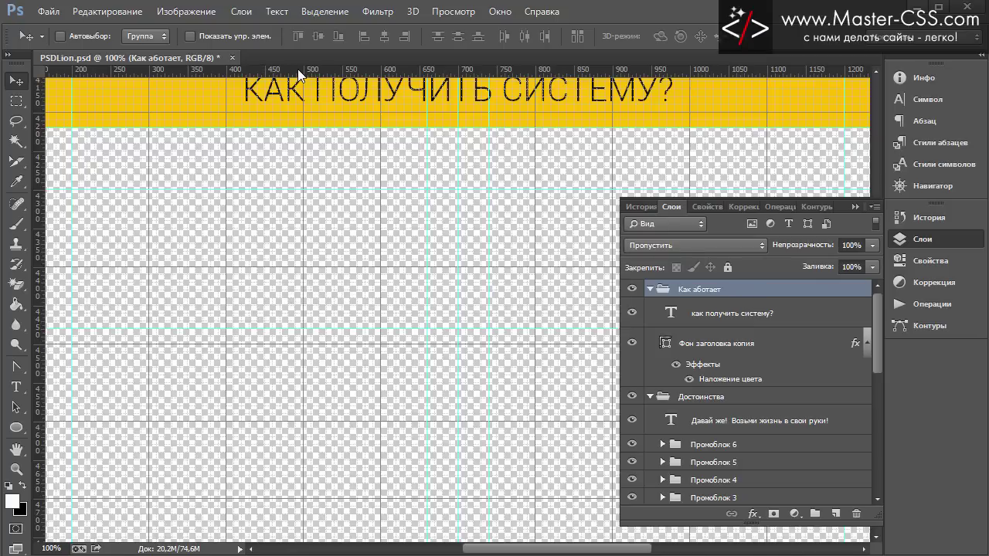
{"action": "mouse_move", "coordinate": [297, 69]}
{"action": "left_mouse_down"}
{"action": "mouse_move", "coordinate": [309, 122]}
{"action": "mouse_move", "coordinate": [311, 392]}
{"action": "left_mouse_up"}
Collapse the group, rename it from Как аботает to Как работает, and select Слой 0
{"action": "scroll", "coordinate": [298, 353], "scroll_direction": "up", "scroll_amount": 2}
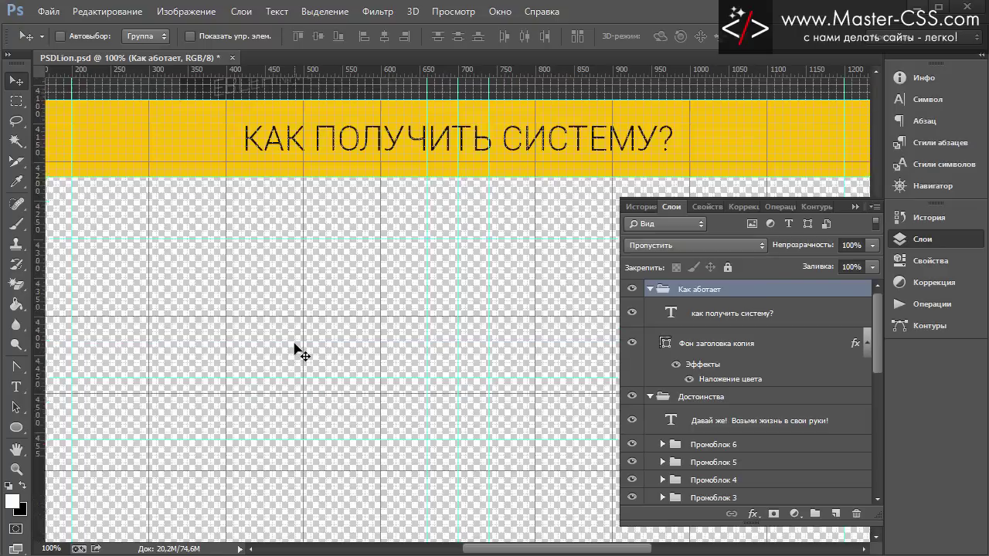
{"action": "scroll", "coordinate": [298, 354], "scroll_direction": "up", "scroll_amount": 2}
{"action": "scroll", "coordinate": [298, 354], "scroll_direction": "down", "scroll_amount": 5}
{"action": "scroll", "coordinate": [301, 359], "scroll_direction": "down", "scroll_amount": 3}
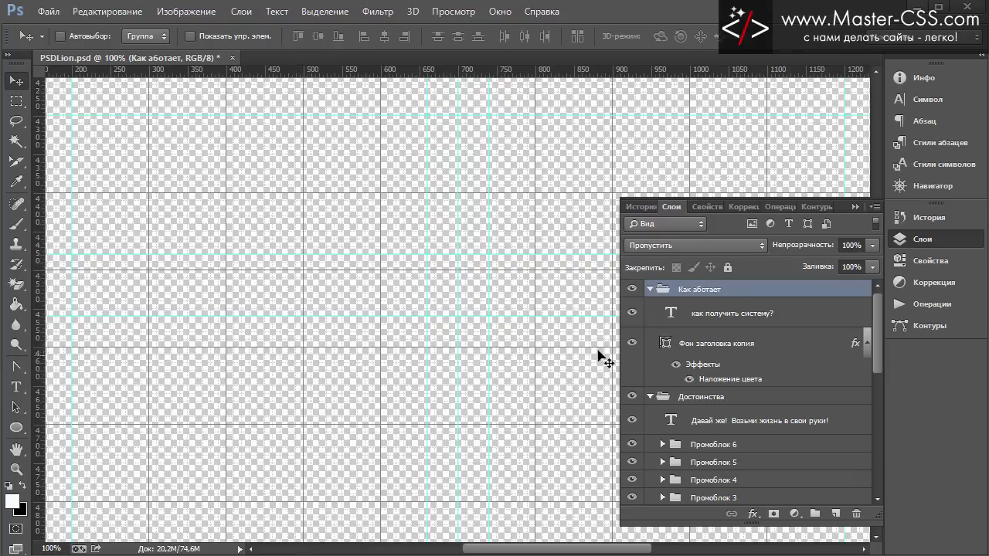
{"action": "left_click", "coordinate": [649, 290]}
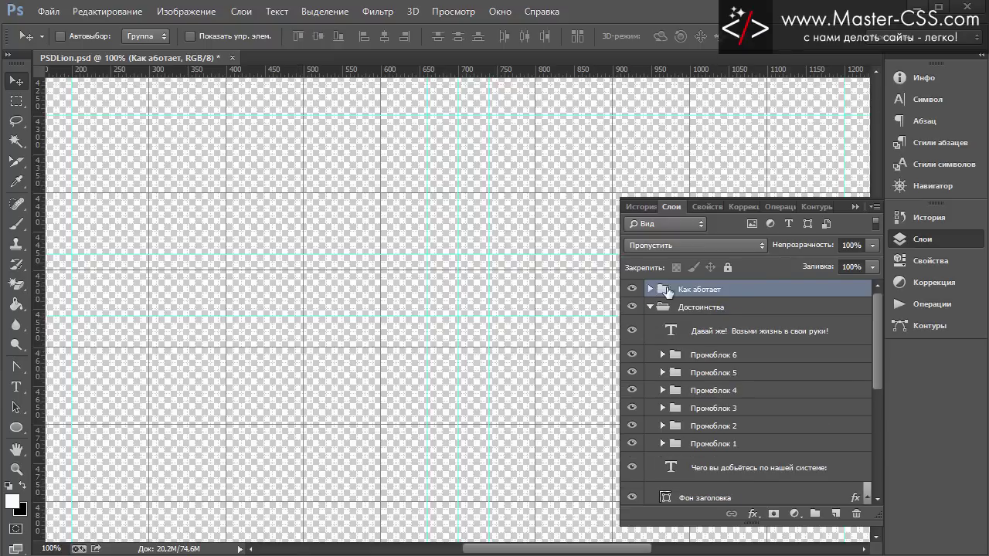
{"action": "double_click", "coordinate": [703, 292]}
{"action": "left_click", "coordinate": [696, 289]}
{"action": "type", "text": "р"}
{"action": "key", "text": "Return"}
{"action": "scroll", "coordinate": [692, 377], "scroll_direction": "down", "scroll_amount": 3}
{"action": "scroll", "coordinate": [692, 377], "scroll_direction": "down", "scroll_amount": 3}
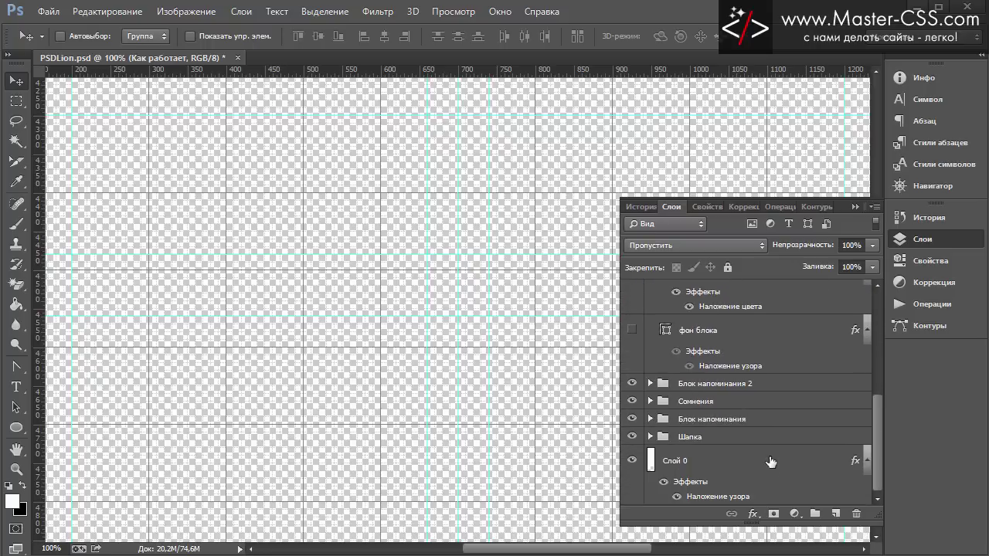
{"action": "left_click", "coordinate": [714, 468]}
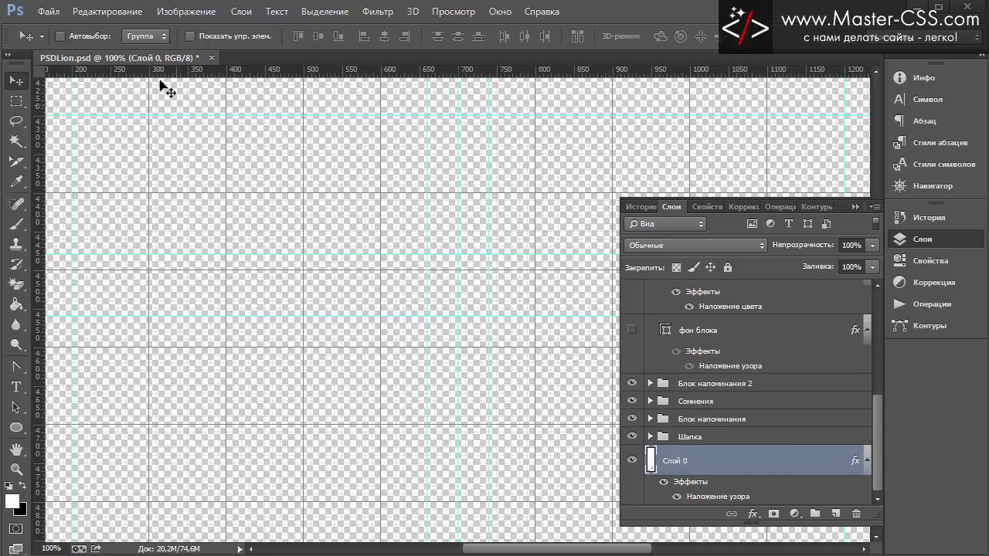
Scale Слой 0 downward to about 113% height and apply the transform
{"action": "left_click", "coordinate": [107, 12]}
{"action": "mouse_move", "coordinate": [127, 328]}
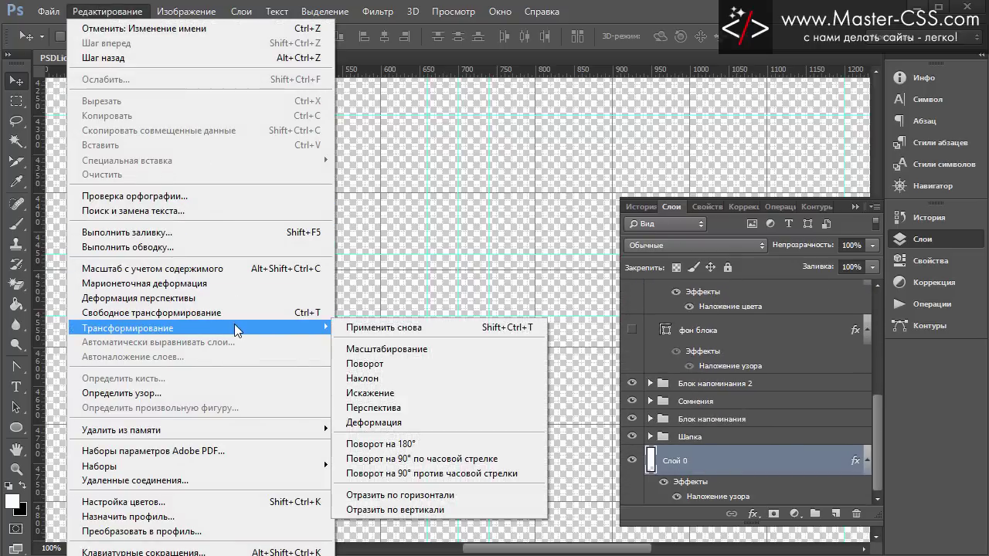
{"action": "left_click", "coordinate": [375, 346]}
{"action": "scroll", "coordinate": [391, 330], "scroll_direction": "up", "scroll_amount": 3}
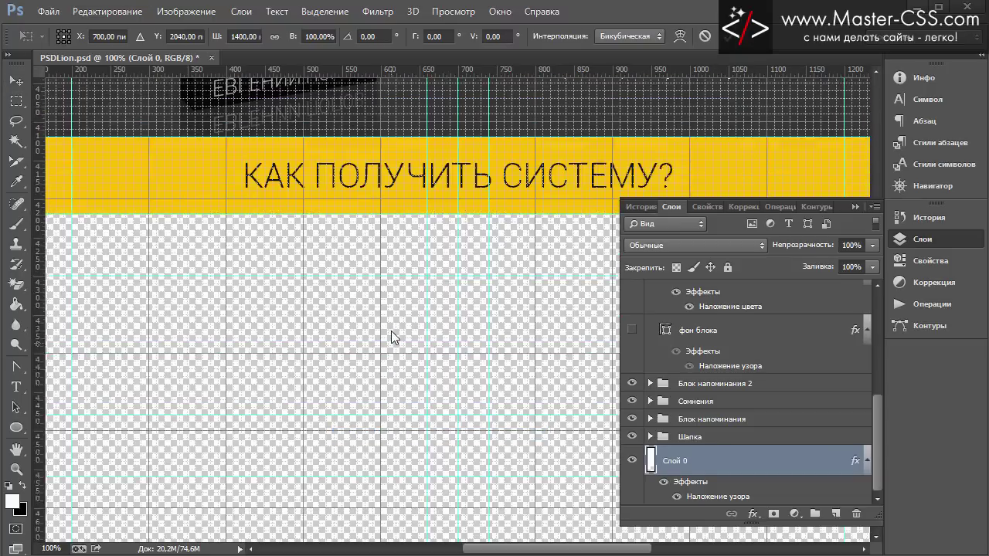
{"action": "scroll", "coordinate": [391, 331], "scroll_direction": "up", "scroll_amount": 3}
{"action": "scroll", "coordinate": [396, 324], "scroll_direction": "up", "scroll_amount": 3}
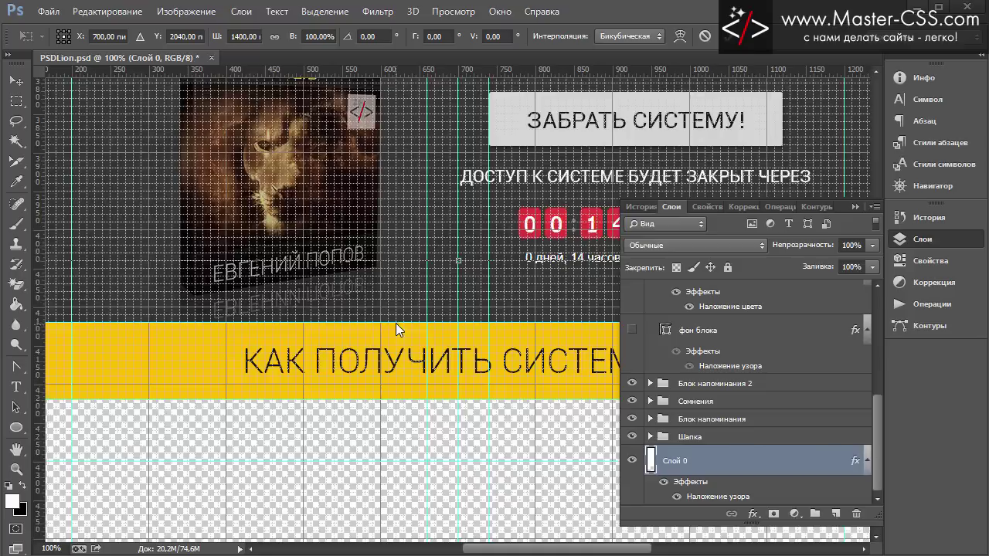
{"action": "scroll", "coordinate": [396, 323], "scroll_direction": "up", "scroll_amount": 2}
{"action": "scroll", "coordinate": [396, 322], "scroll_direction": "down", "scroll_amount": 2}
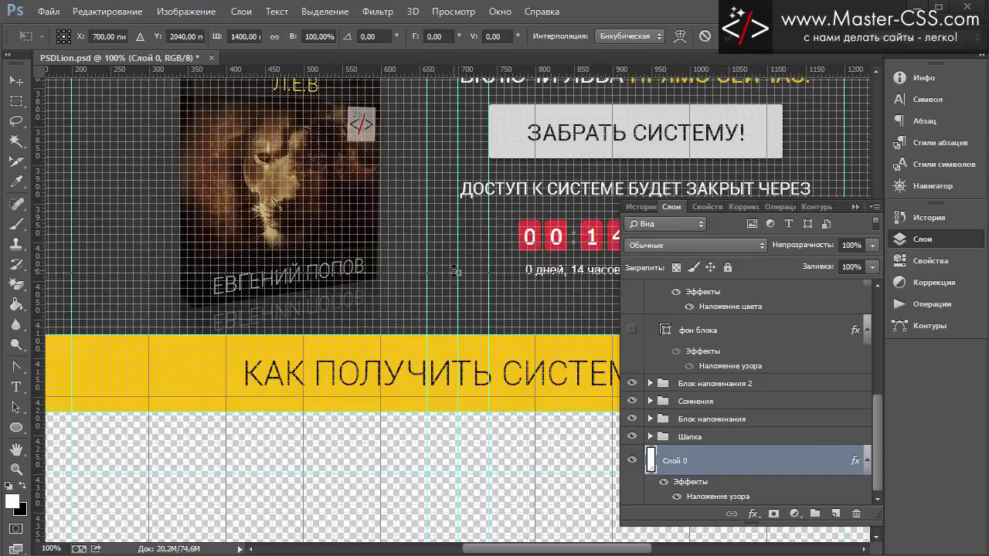
{"action": "left_click_drag", "start_coordinate": [454, 271], "coordinate": [452, 505]}
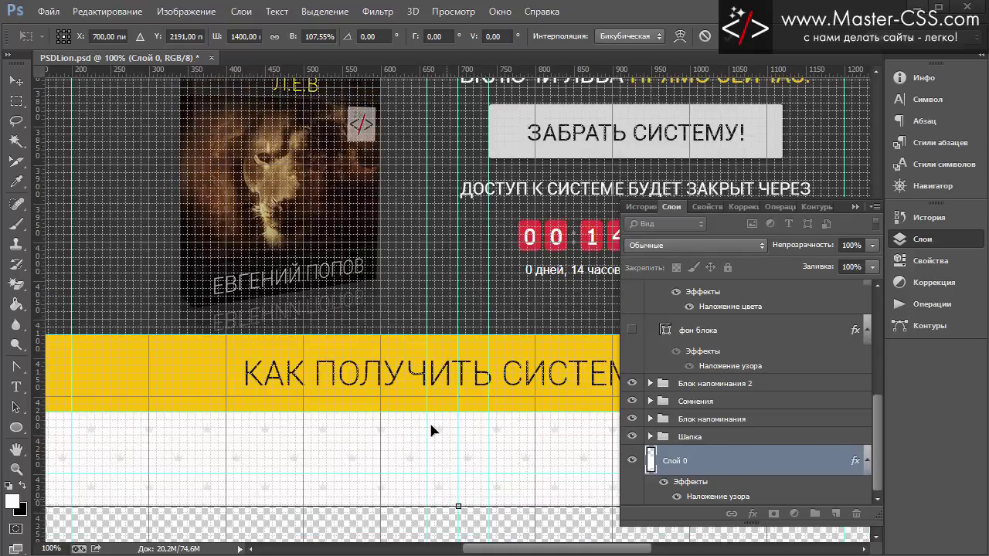
{"action": "scroll", "coordinate": [430, 430], "scroll_direction": "down", "scroll_amount": 2}
{"action": "scroll", "coordinate": [440, 402], "scroll_direction": "down", "scroll_amount": 2}
{"action": "scroll", "coordinate": [452, 380], "scroll_direction": "down", "scroll_amount": 2}
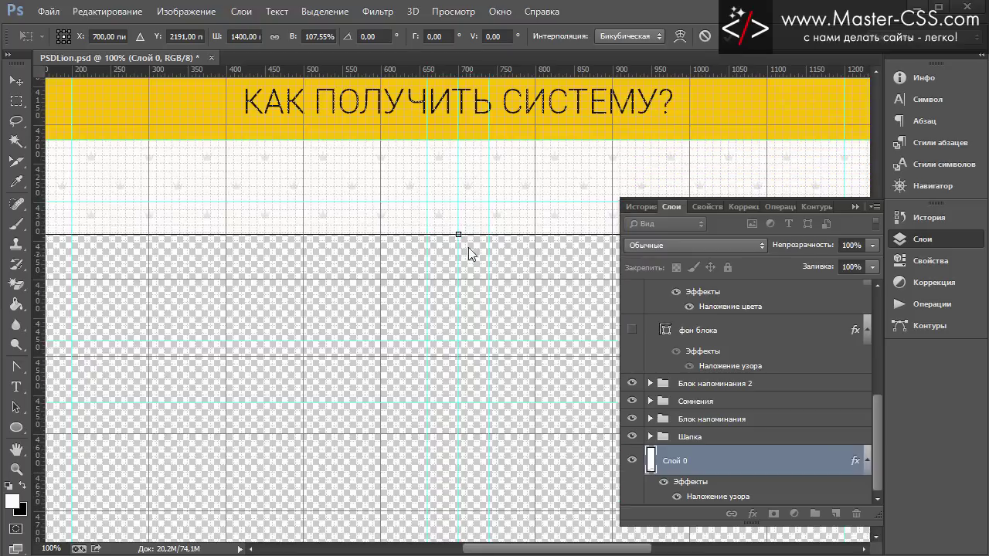
{"action": "left_click_drag", "start_coordinate": [459, 236], "coordinate": [455, 404]}
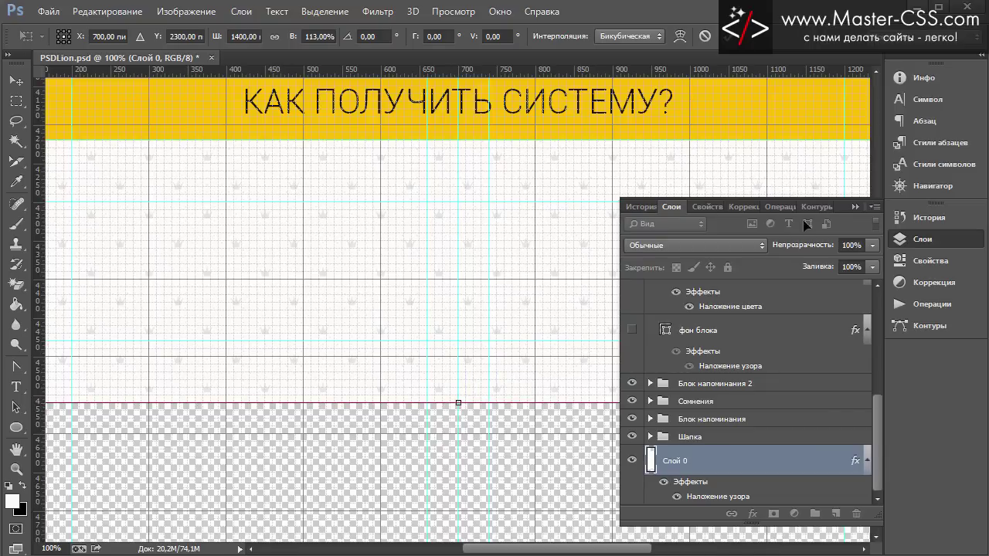
{"action": "key", "text": "v"}
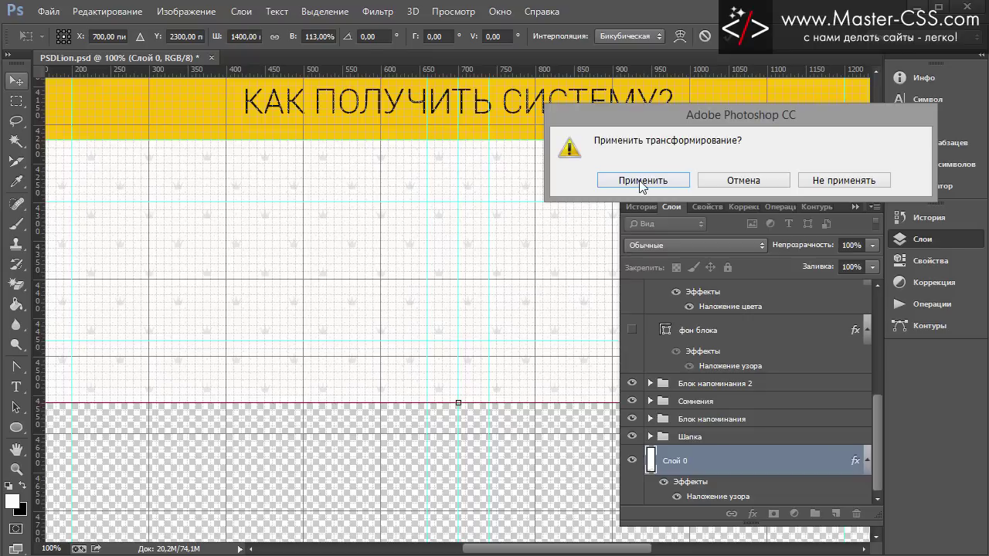
{"action": "left_click", "coordinate": [641, 180]}
{"action": "left_click", "coordinate": [853, 207]}
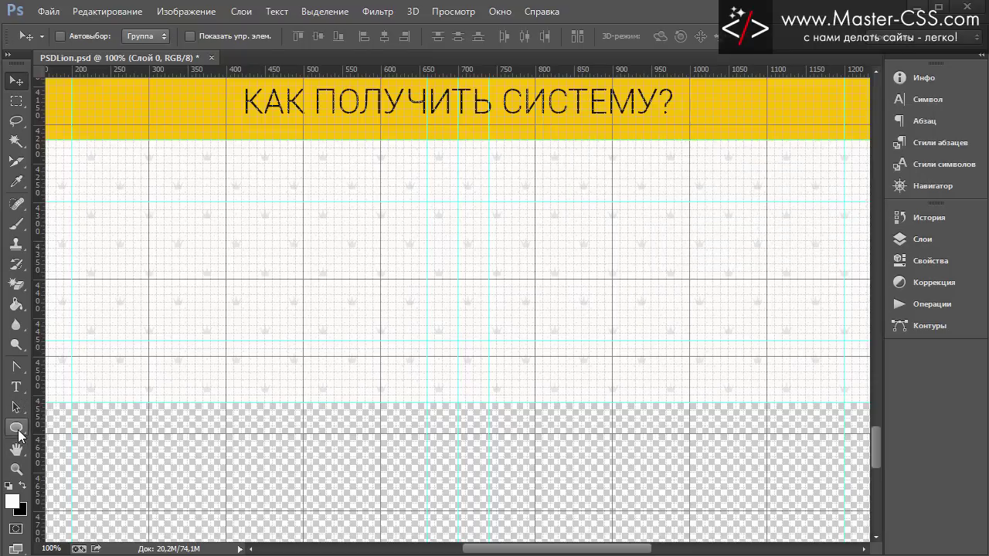
Draw a 180 × 180 px circle from the guide intersection and hide the grid
{"action": "left_click", "coordinate": [17, 428]}
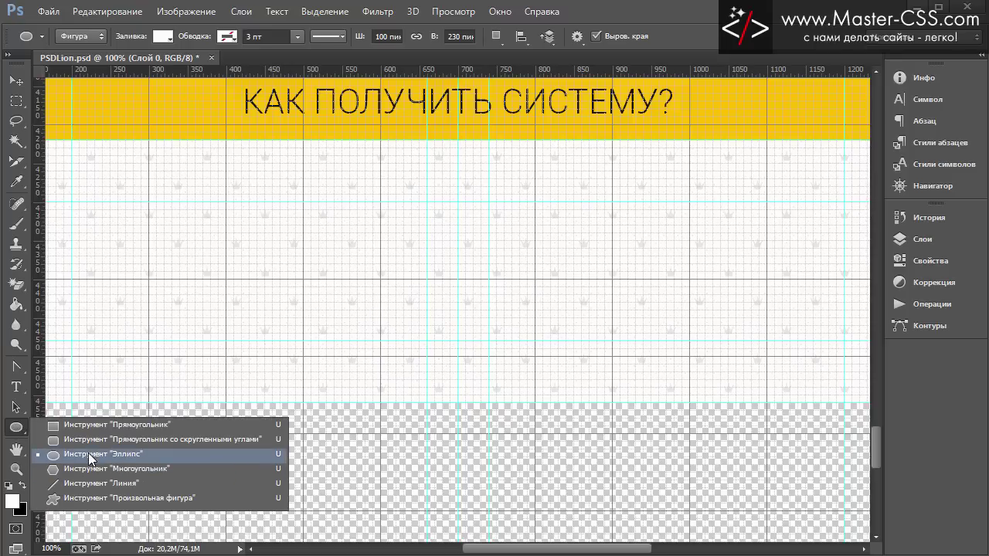
{"action": "left_click", "coordinate": [88, 452]}
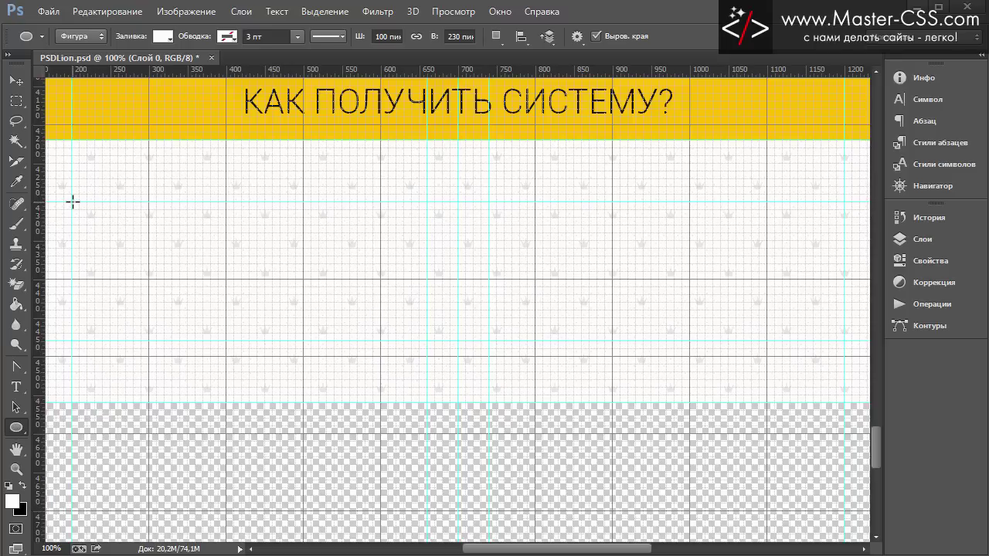
{"action": "left_click_drag", "start_coordinate": [70, 202], "coordinate": [214, 337]}
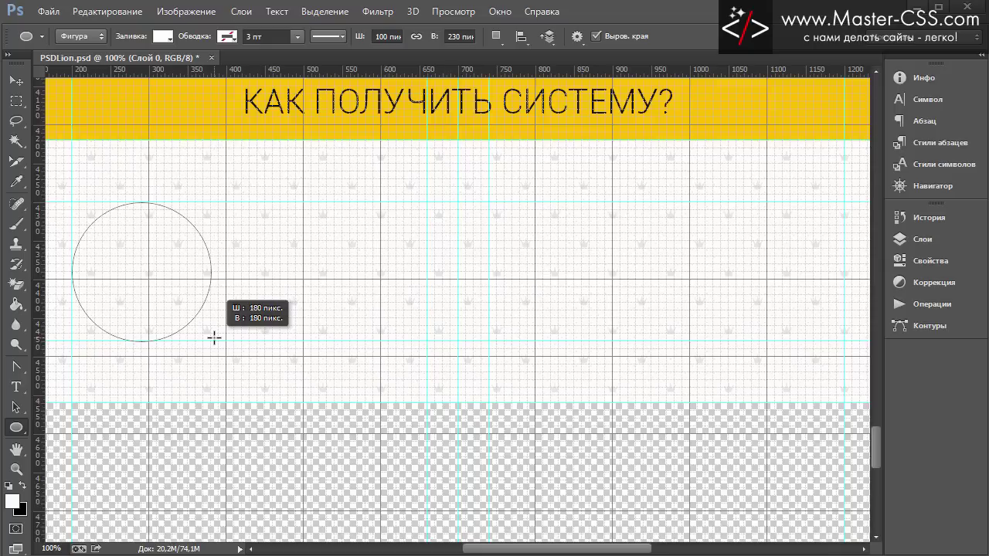
{"action": "left_click_drag", "start_coordinate": [214, 337], "coordinate": [214, 338]}
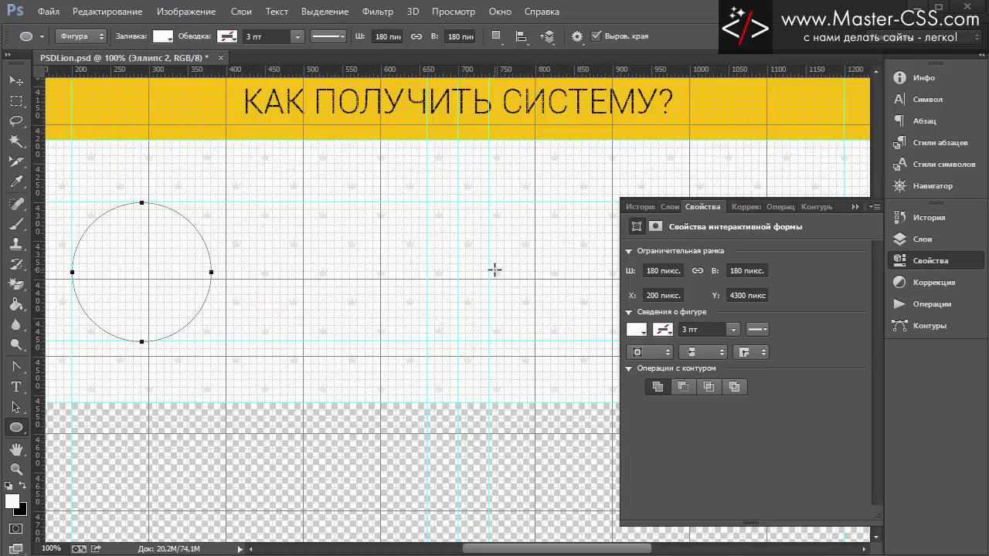
{"action": "key", "text": "ctrl+apostrophe"}
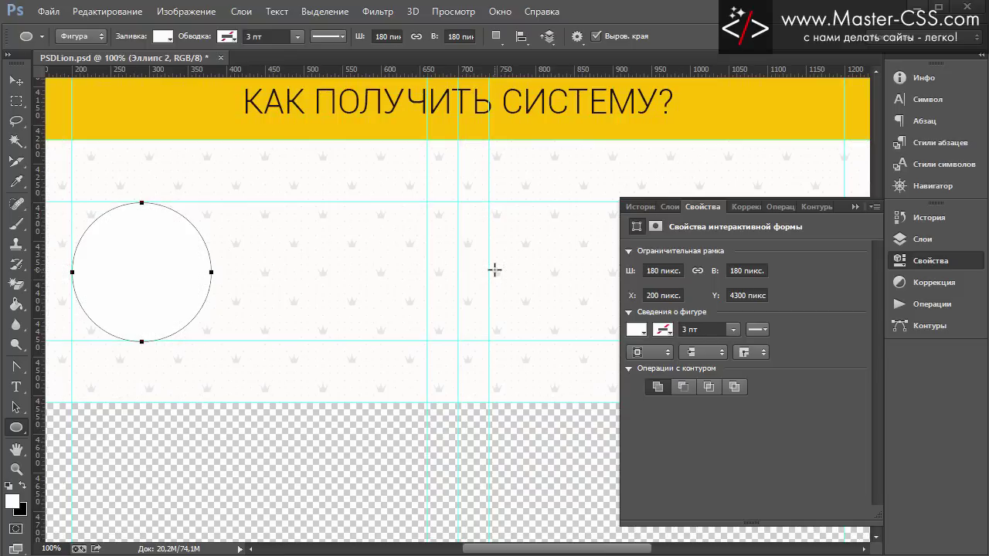
Move Эллипс 2 into Как работает above the heading text, then hide the guides
{"action": "left_click", "coordinate": [921, 238]}
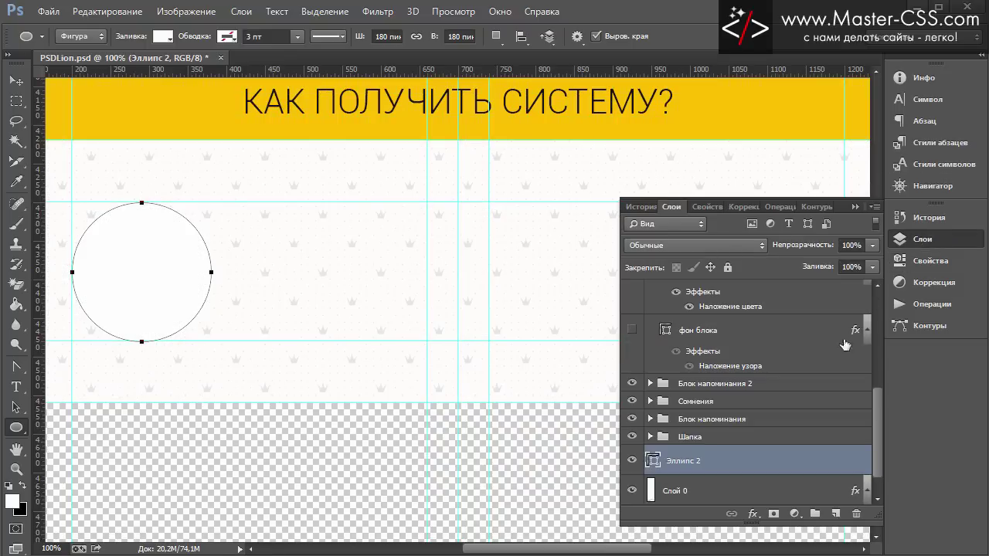
{"action": "left_click_drag", "start_coordinate": [742, 481], "coordinate": [739, 268]}
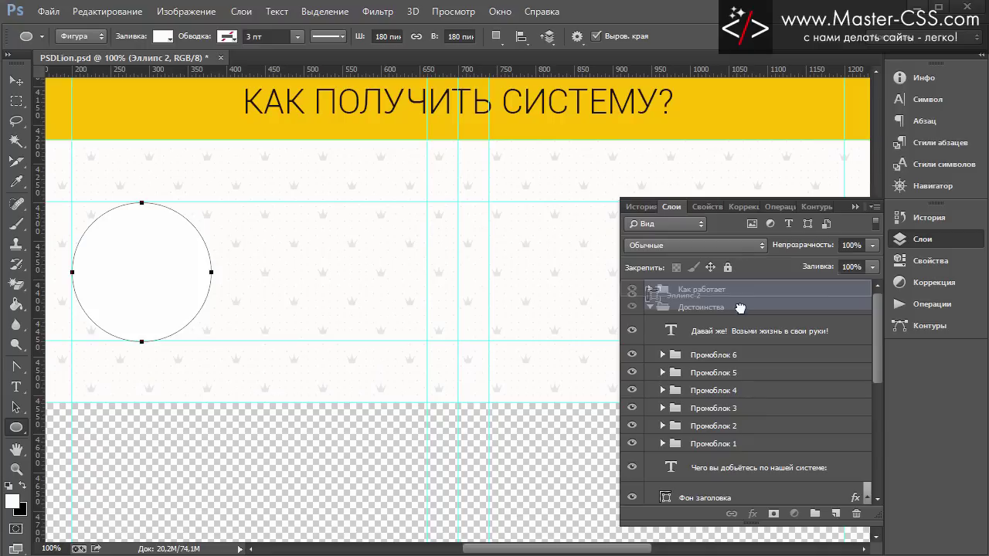
{"action": "left_click_drag", "start_coordinate": [740, 268], "coordinate": [729, 292]}
{"action": "left_click", "coordinate": [650, 307]}
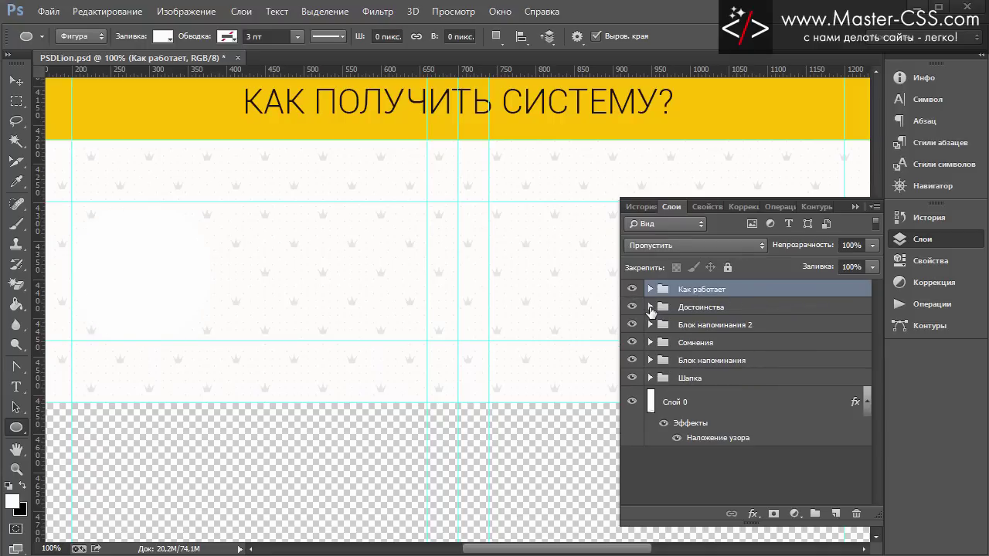
{"action": "left_click", "coordinate": [650, 291]}
{"action": "left_click", "coordinate": [719, 402]}
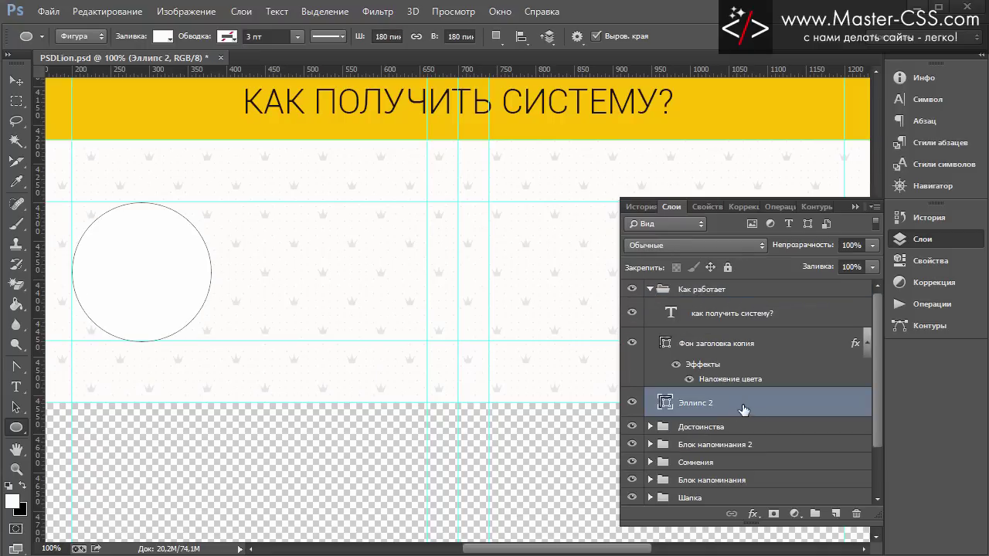
{"action": "left_click_drag", "start_coordinate": [734, 395], "coordinate": [738, 303]}
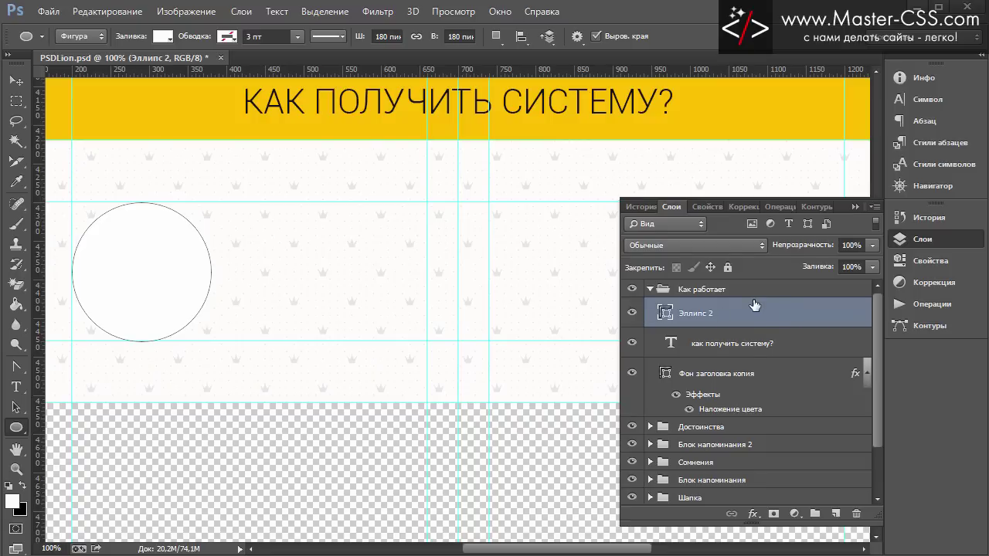
{"action": "key", "text": "ctrl+h"}
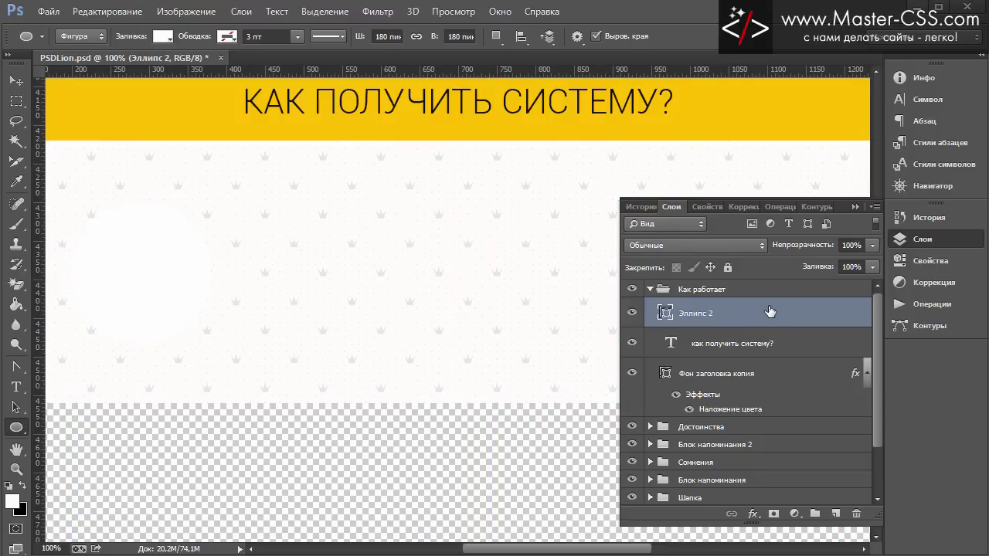
Give Эллипс 2 an inside 1 px stroke in light grey #cccccc
{"action": "double_click", "coordinate": [766, 313]}
{"action": "left_click_drag", "start_coordinate": [687, 128], "coordinate": [410, 126]}
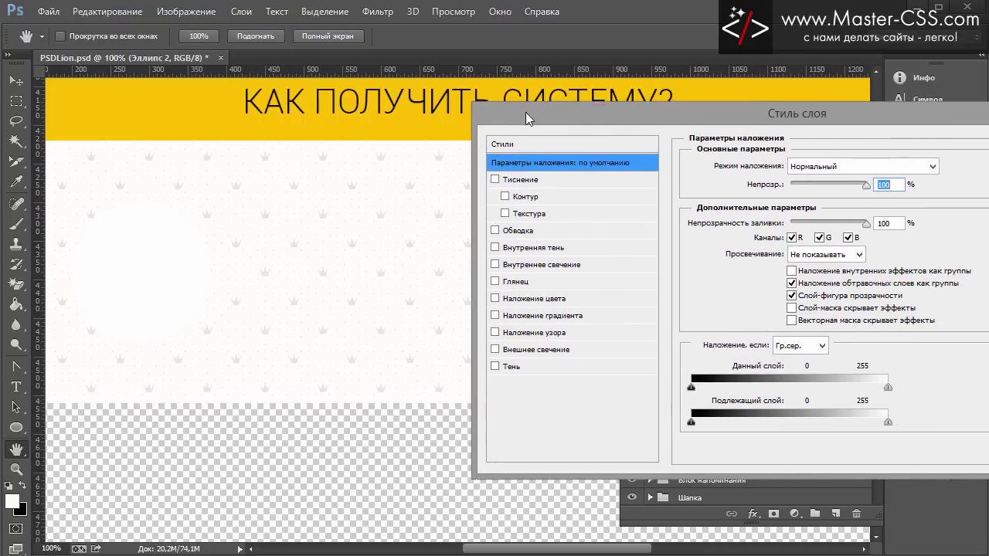
{"action": "left_click", "coordinate": [366, 215]}
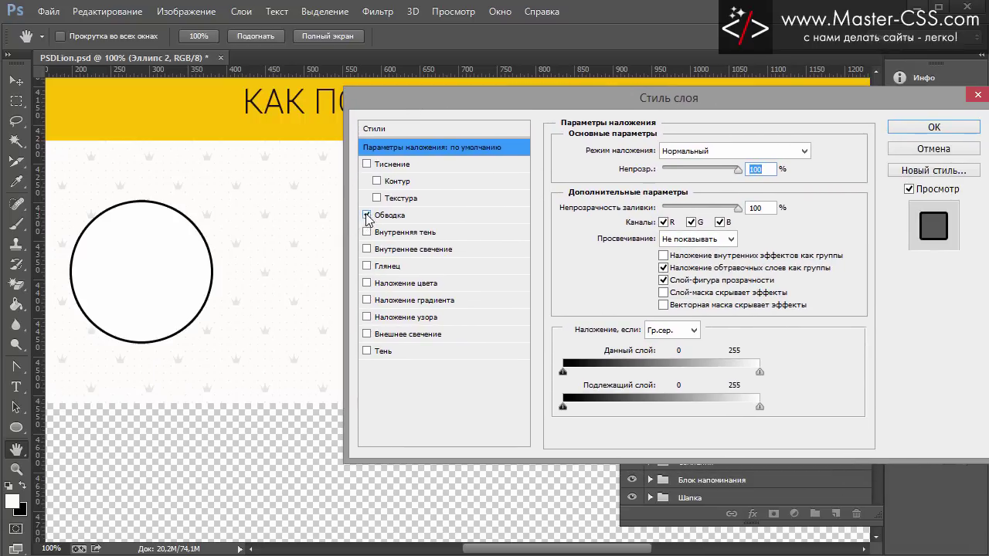
{"action": "left_click", "coordinate": [448, 215]}
{"action": "left_click", "coordinate": [672, 176]}
{"action": "left_click", "coordinate": [655, 195]}
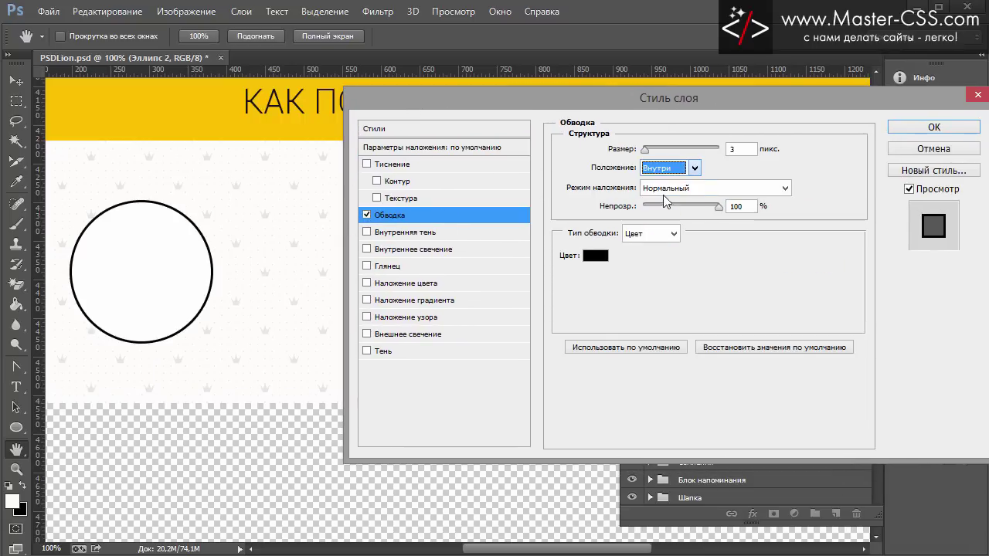
{"action": "left_click_drag", "start_coordinate": [646, 148], "coordinate": [638, 148]}
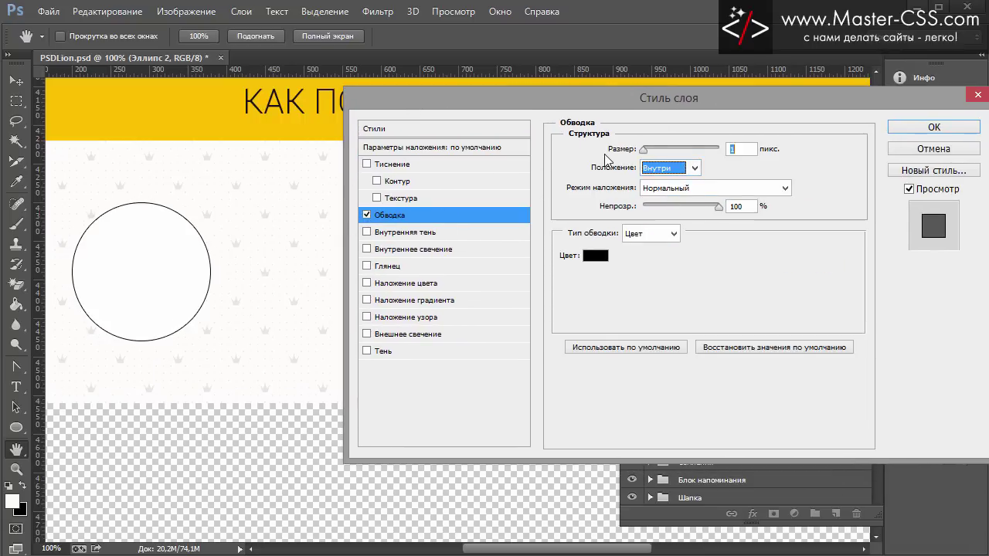
{"action": "left_click", "coordinate": [594, 256]}
{"action": "mouse_move", "coordinate": [506, 357]}
{"action": "left_mouse_down"}
{"action": "mouse_move", "coordinate": [477, 313]}
{"action": "mouse_move", "coordinate": [488, 304]}
{"action": "left_mouse_up"}
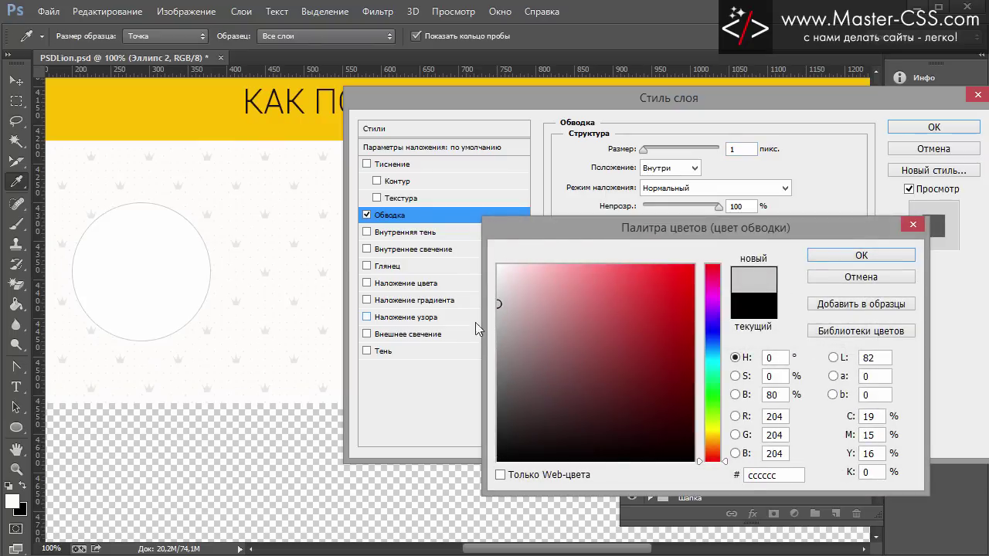
{"action": "left_click", "coordinate": [843, 256]}
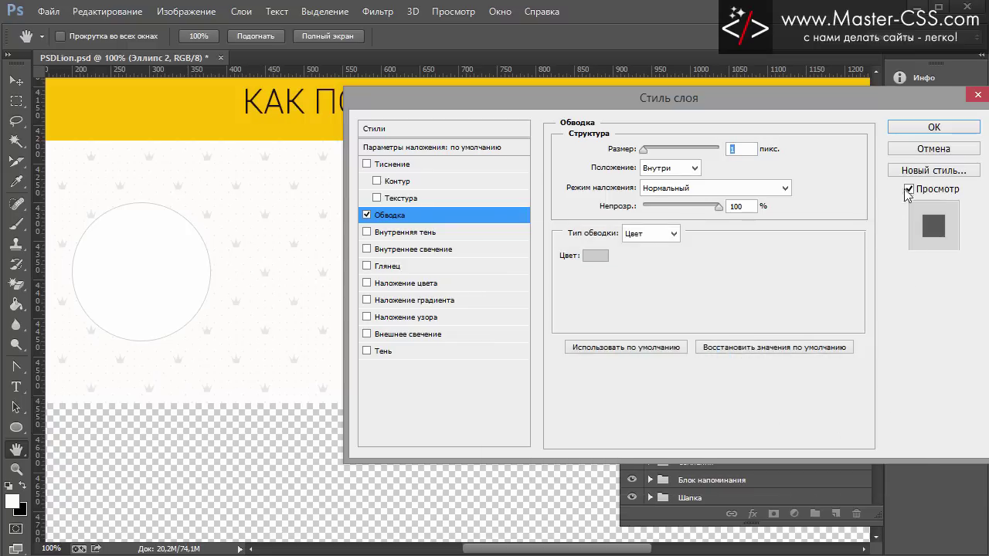
{"action": "left_click", "coordinate": [927, 127]}
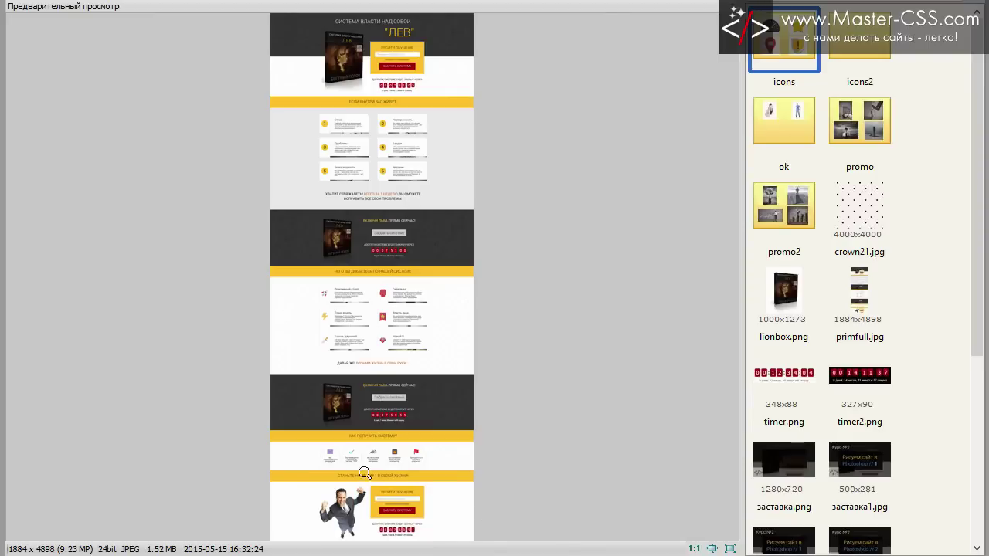
{"action": "left_click", "coordinate": [363, 472]}
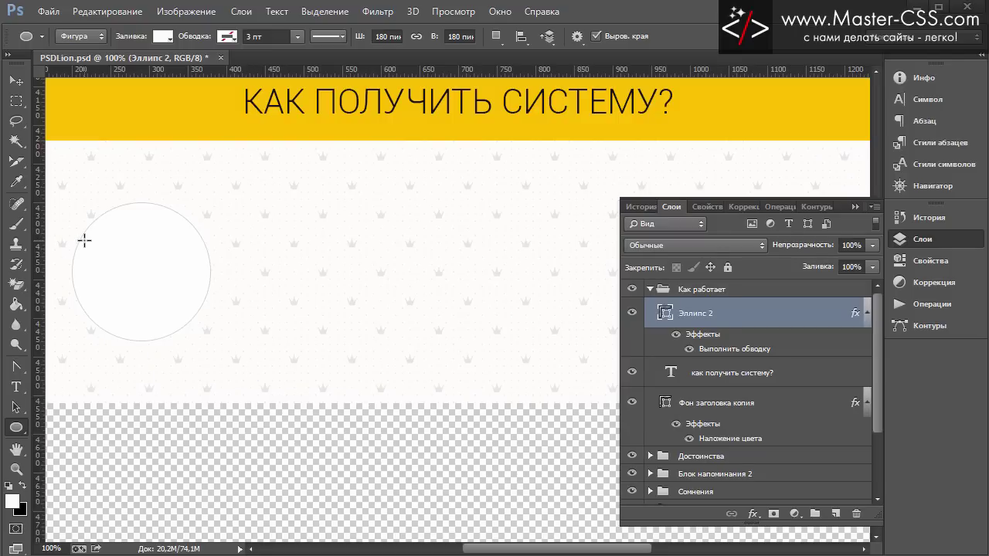
Draw a second 176 px circle and paste Эллипс 2's grey stroke style onto it
{"action": "key", "text": "ctrl+semicolon"}
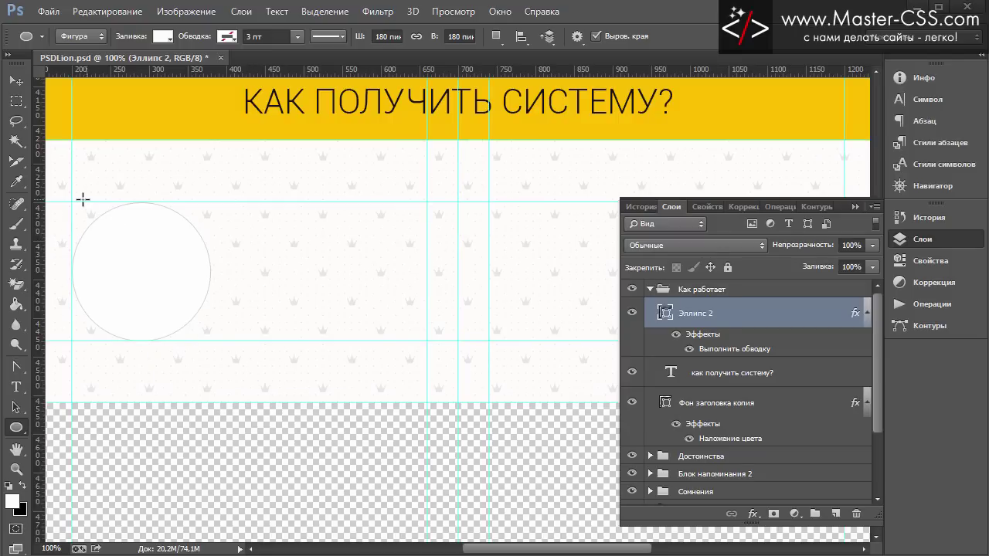
{"action": "mouse_move", "coordinate": [71, 202]}
{"action": "left_mouse_down"}
{"action": "mouse_move", "coordinate": [151, 298]}
{"action": "mouse_move", "coordinate": [208, 347]}
{"action": "left_mouse_up"}
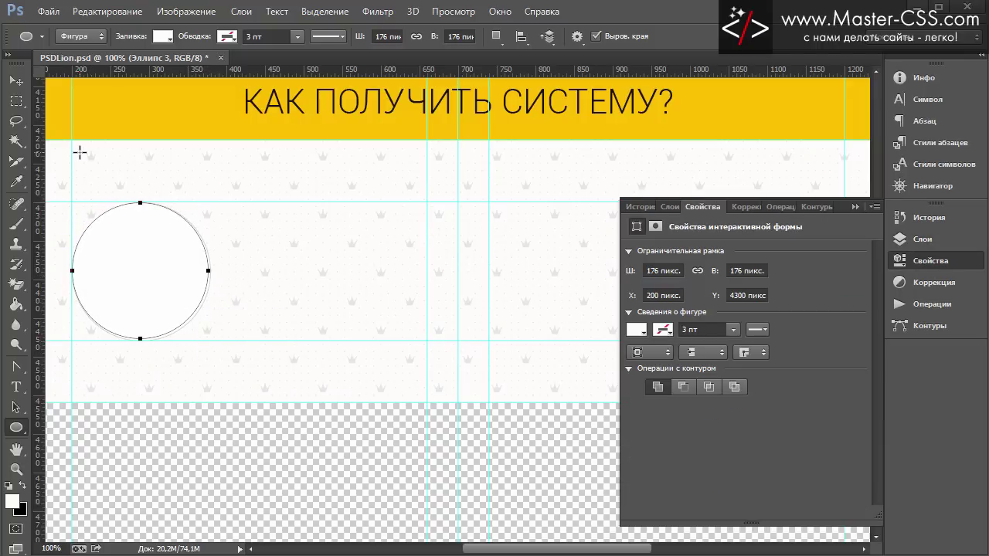
{"action": "left_click", "coordinate": [670, 205]}
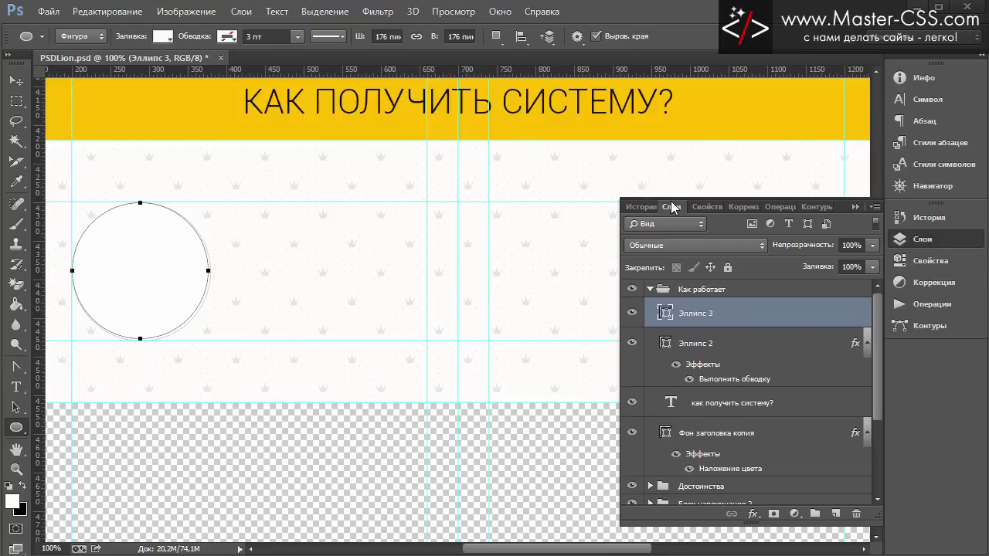
{"action": "left_click", "coordinate": [753, 342]}
{"action": "right_click", "coordinate": [753, 343]}
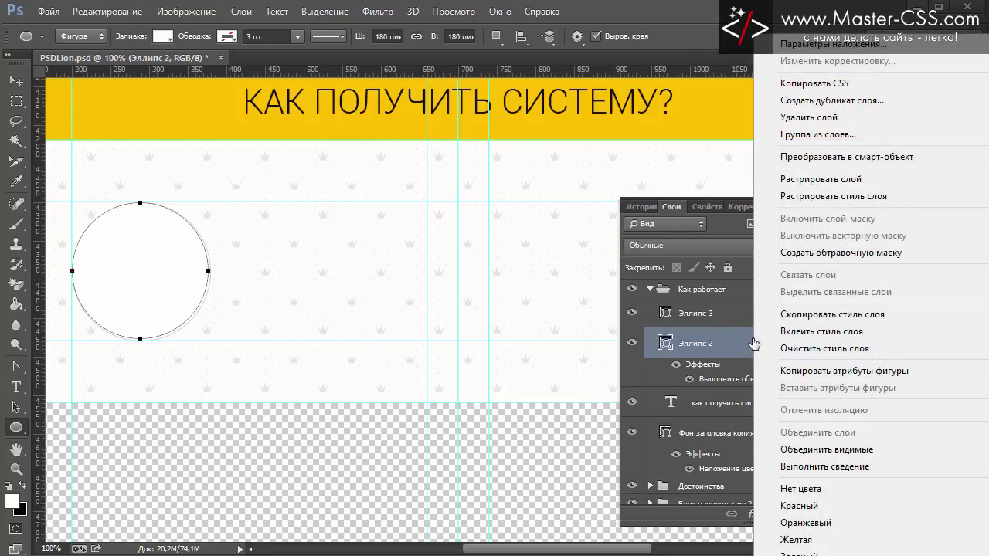
{"action": "left_click", "coordinate": [821, 331]}
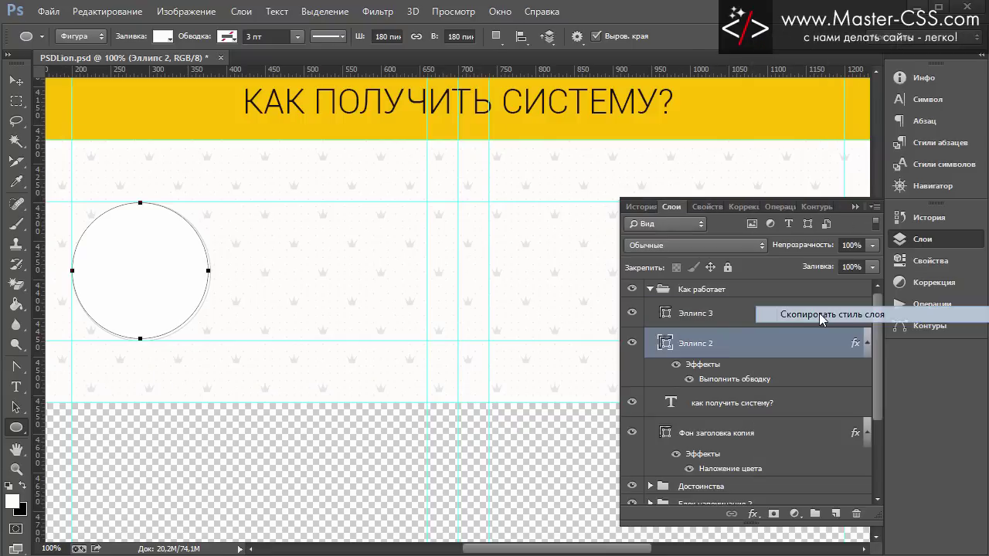
{"action": "left_click", "coordinate": [728, 319]}
{"action": "right_click", "coordinate": [727, 318]}
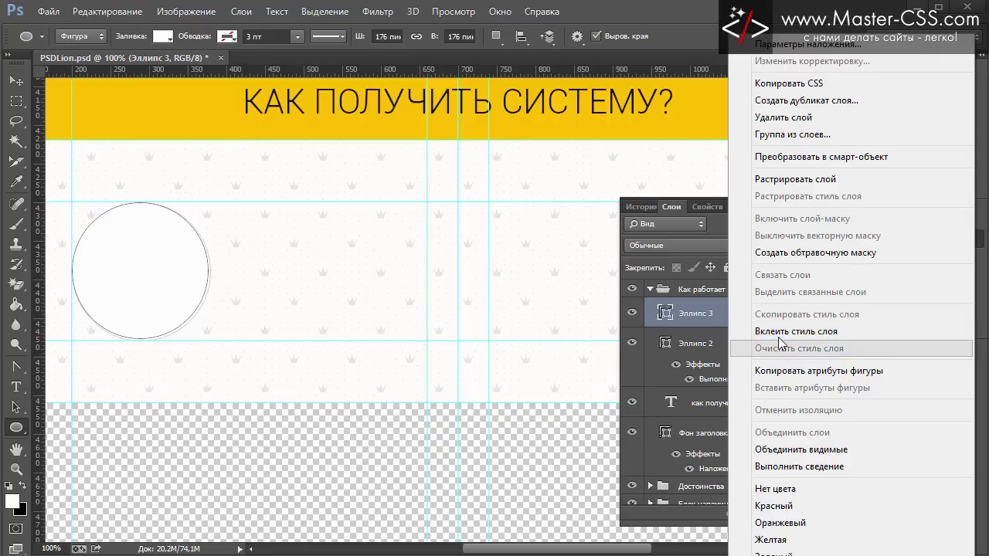
{"action": "left_click", "coordinate": [782, 331]}
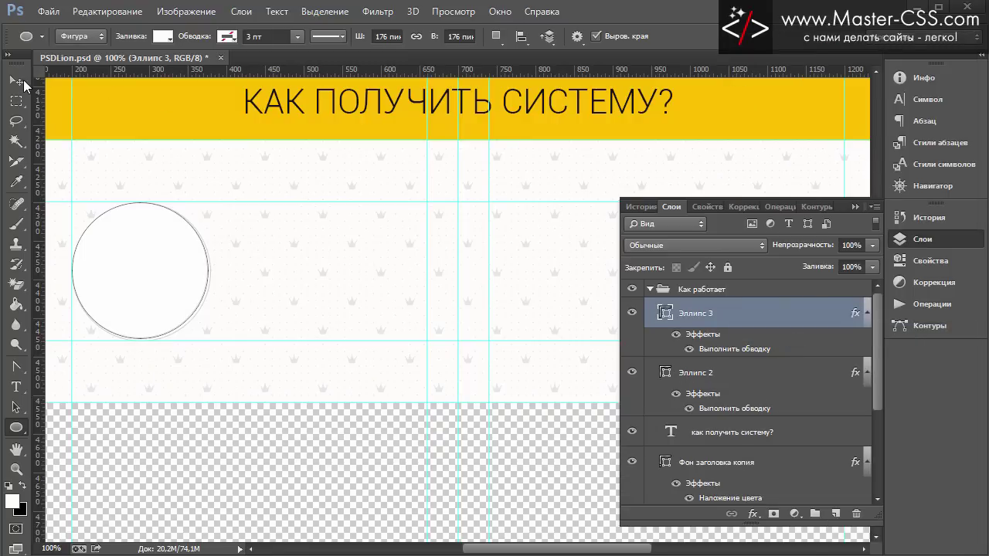
Group Эллипс 2 and Эллипс 3 into a group named 'Шаг 1'
{"action": "left_click", "coordinate": [17, 81]}
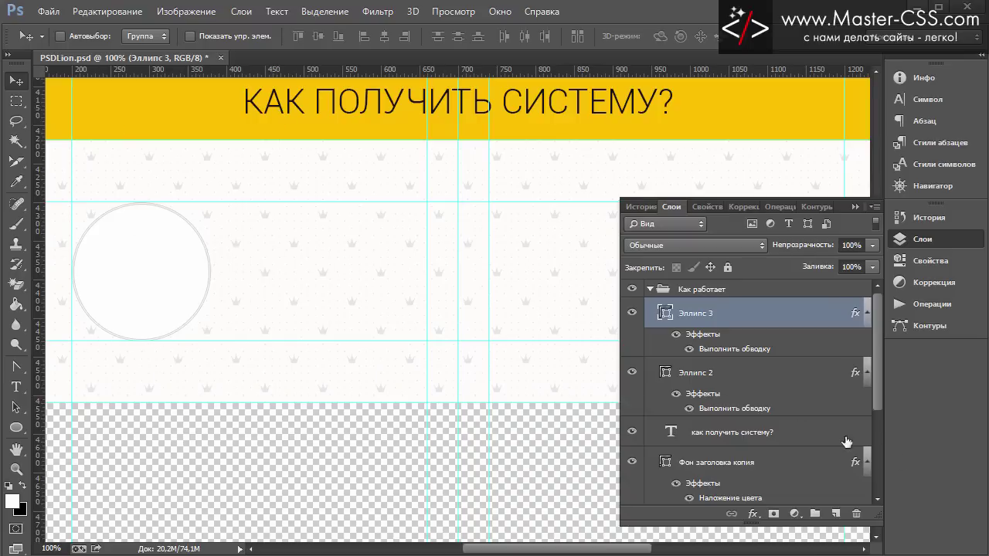
{"action": "left_click", "coordinate": [733, 378], "text": "shift"}
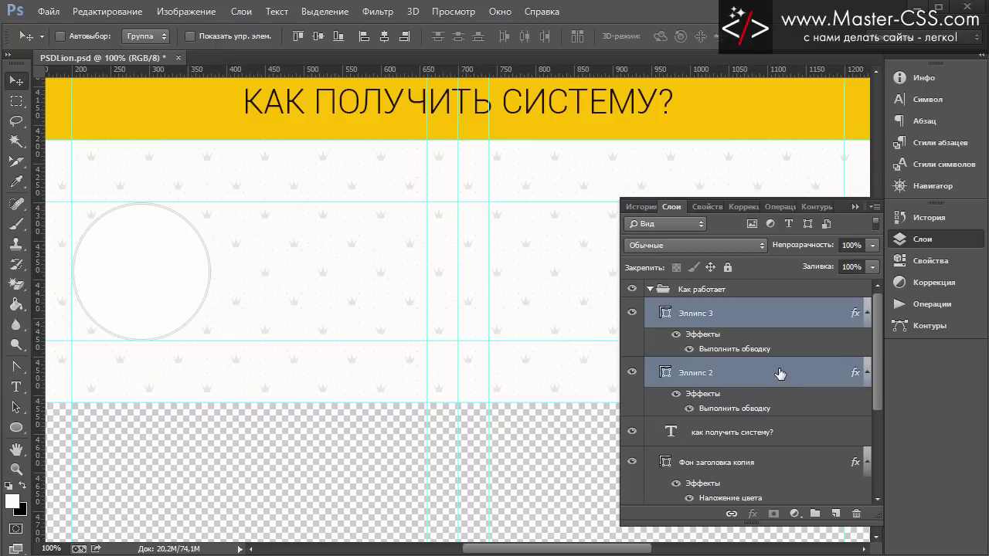
{"action": "left_click_drag", "start_coordinate": [780, 373], "coordinate": [815, 514]}
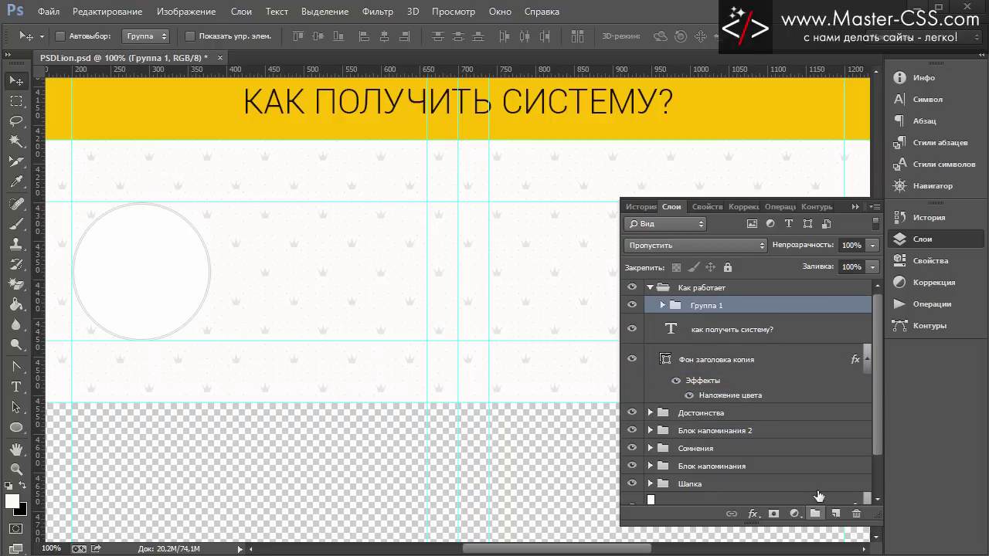
{"action": "double_click", "coordinate": [712, 306]}
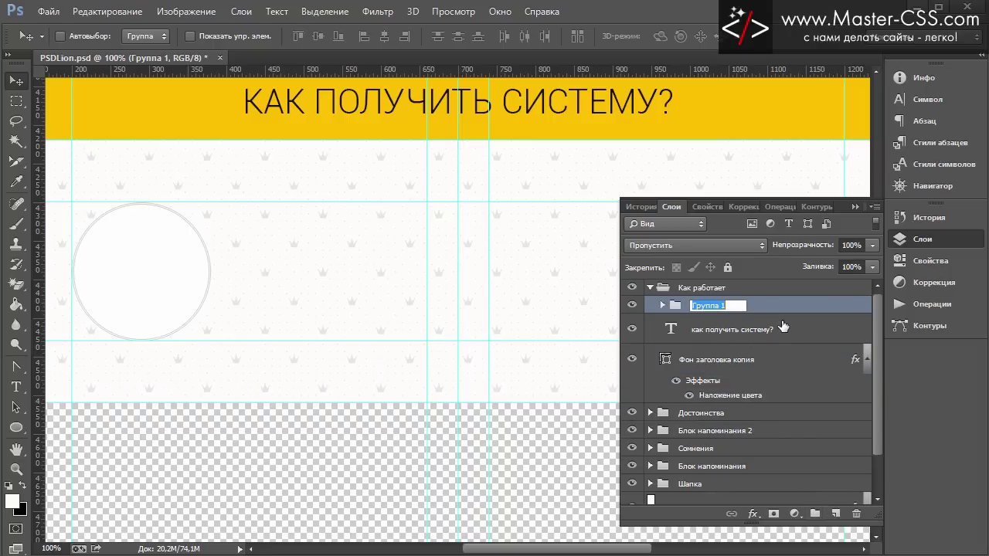
{"action": "type", "text": "Шаг 1"}
{"action": "key", "text": "Return"}
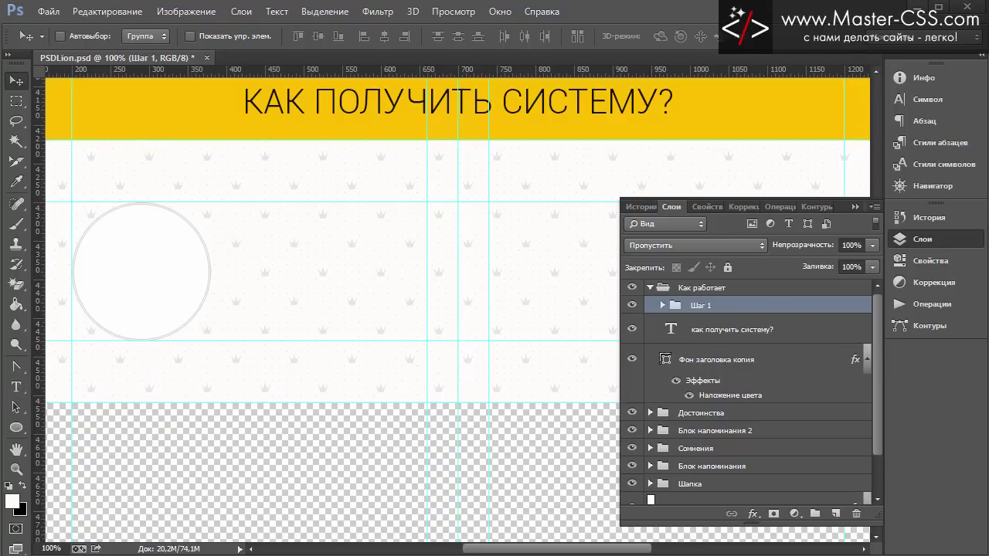
{"action": "key", "text": "Right"}
{"action": "key", "text": "Right"}
{"action": "key", "text": "Right"}
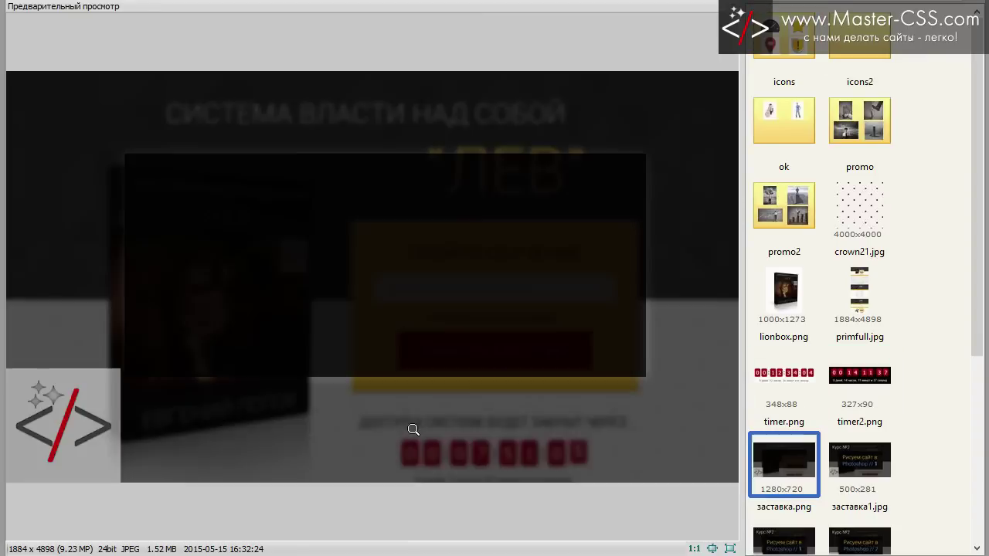
{"action": "key", "text": "Left"}
{"action": "key", "text": "Left"}
{"action": "scroll", "coordinate": [799, 460], "scroll_direction": "down", "scroll_amount": 3}
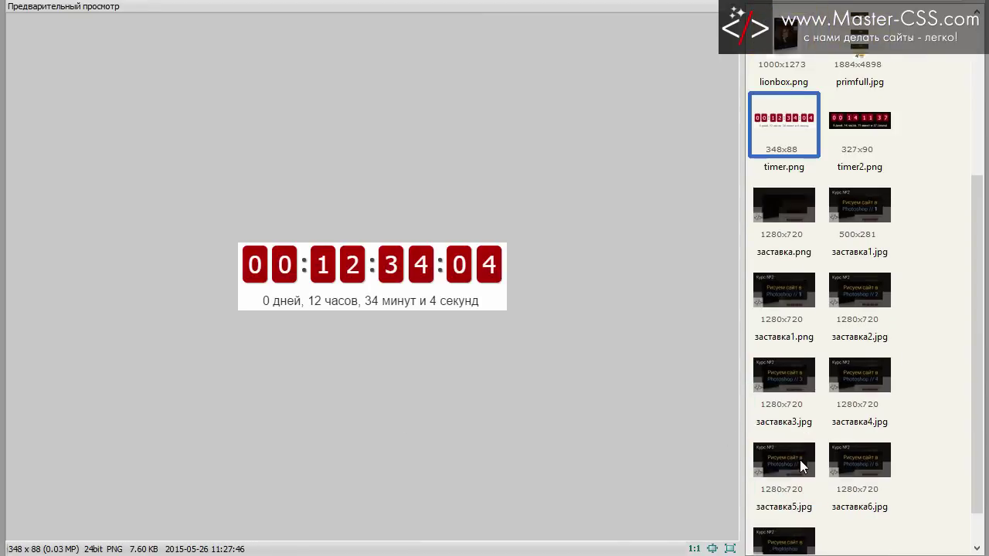
{"action": "scroll", "coordinate": [800, 459], "scroll_direction": "up", "scroll_amount": 3}
{"action": "left_click", "coordinate": [858, 301]}
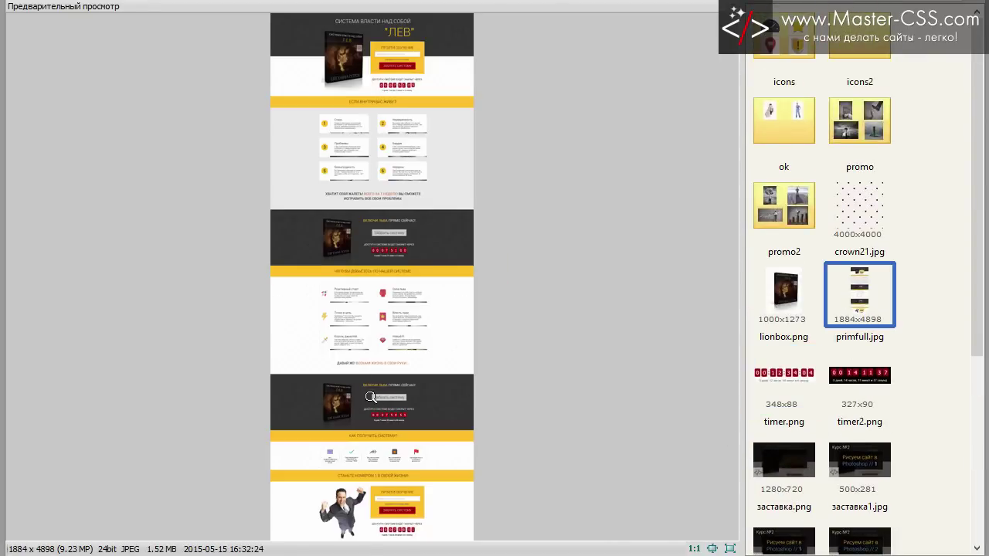
{"action": "left_click", "coordinate": [358, 452]}
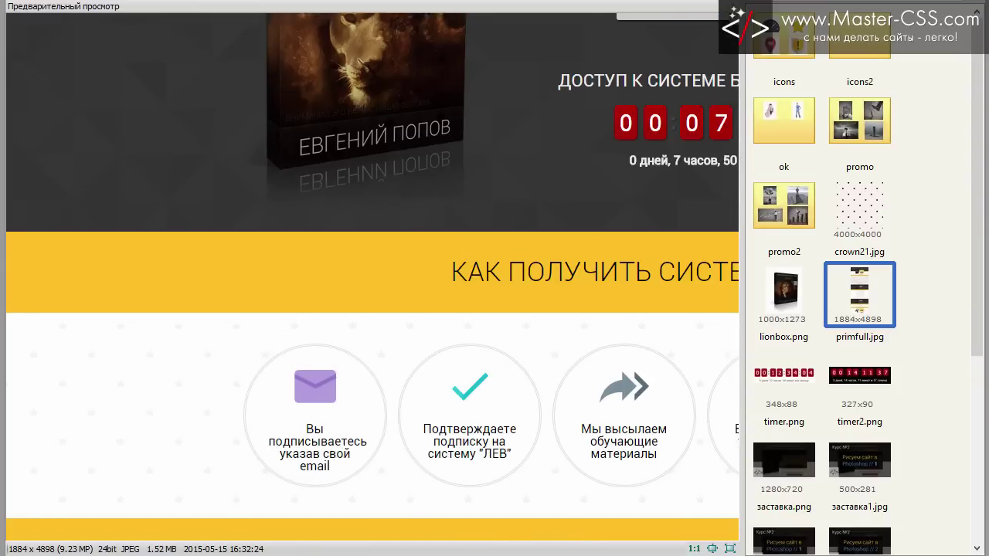
{"action": "scroll", "coordinate": [359, 452], "scroll_direction": "down", "scroll_amount": 2}
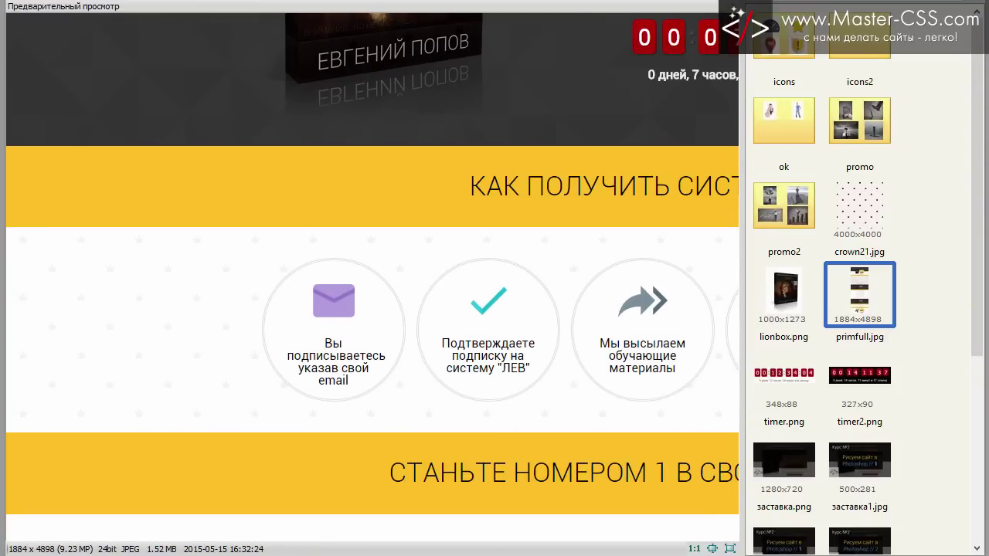
{"action": "left_click", "coordinate": [359, 452]}
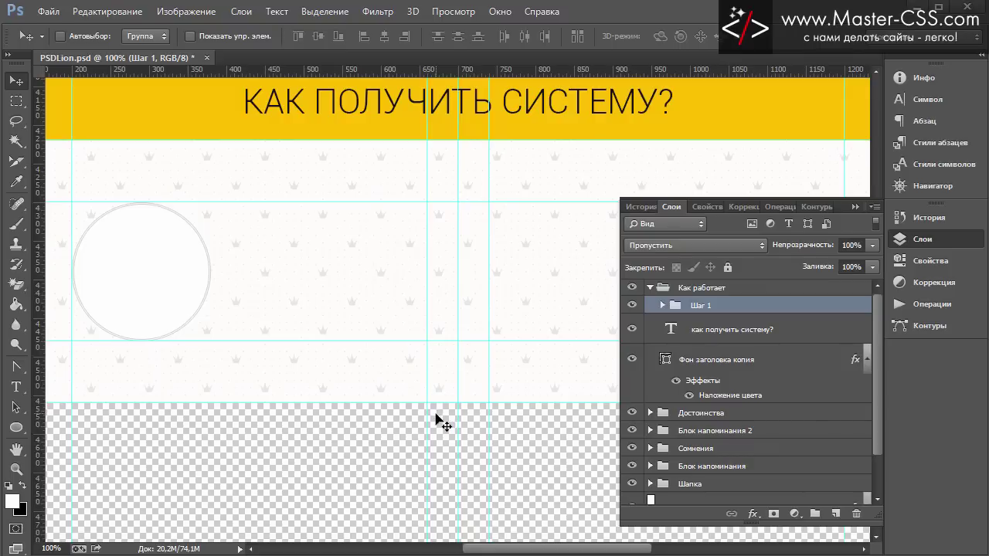
Show the grid and draw a text box in the circle with colour #111111 at 18 px
{"action": "left_click", "coordinate": [24, 390]}
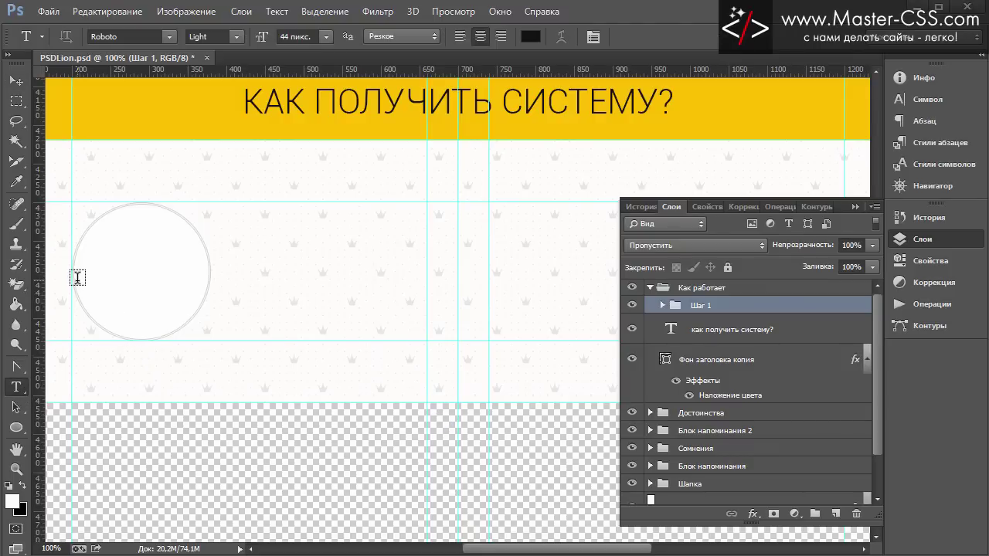
{"action": "key", "text": "ctrl+apostrophe"}
{"action": "mouse_move", "coordinate": [105, 290]}
{"action": "left_mouse_down"}
{"action": "mouse_move", "coordinate": [224, 335]}
{"action": "mouse_move", "coordinate": [210, 338]}
{"action": "left_mouse_up"}
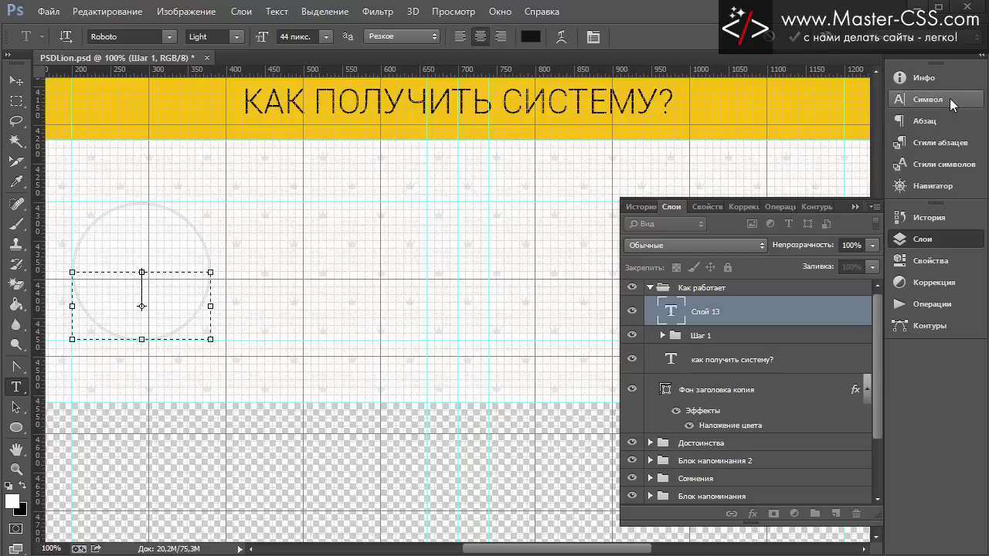
{"action": "left_click", "coordinate": [950, 100]}
{"action": "left_click", "coordinate": [861, 164]}
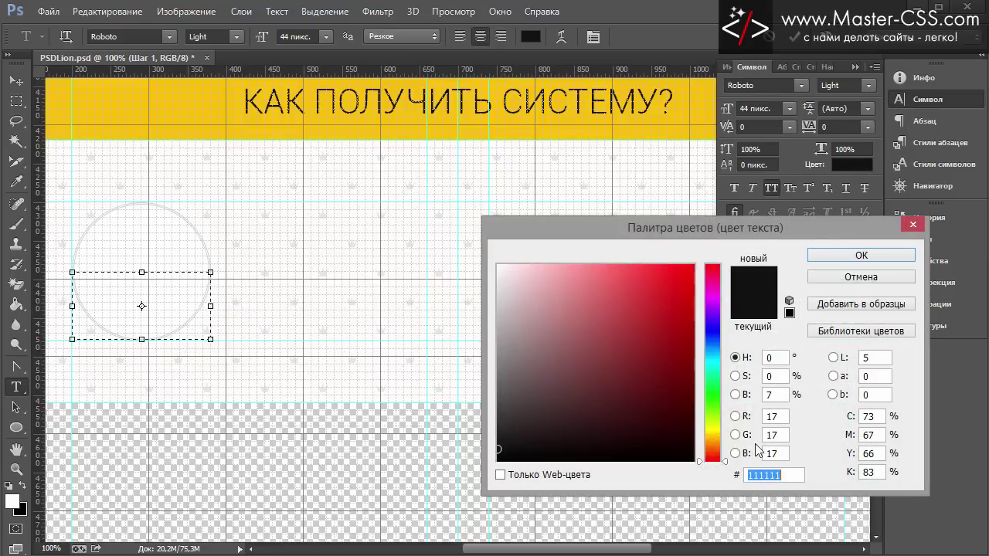
{"action": "left_click", "coordinate": [855, 256]}
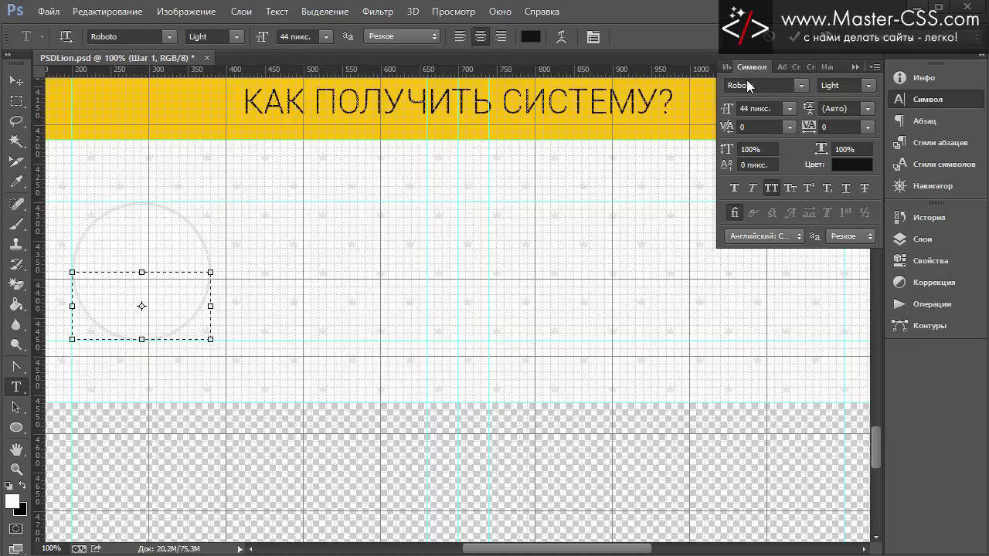
{"action": "left_click", "coordinate": [785, 108]}
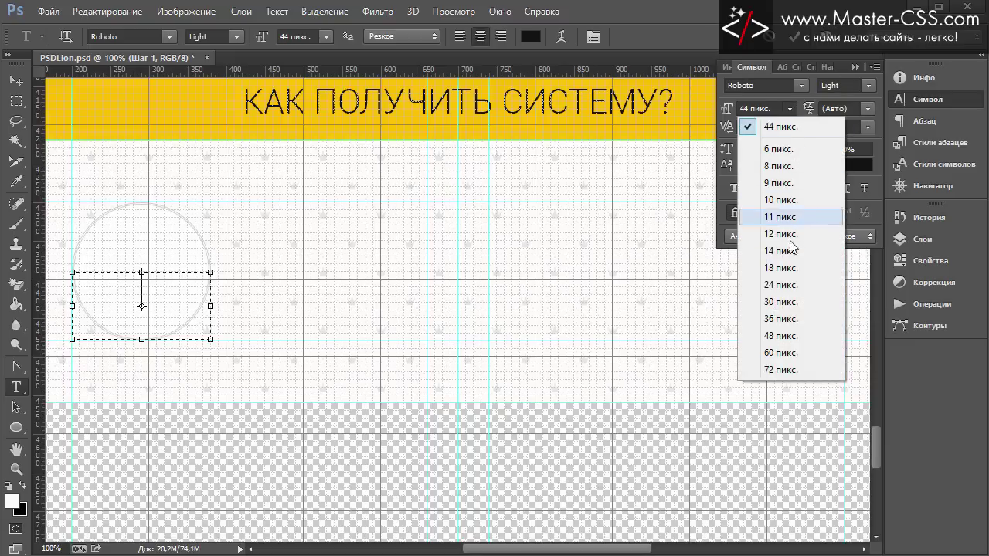
{"action": "left_click", "coordinate": [782, 269]}
{"action": "type", "text": "ВЫ"}
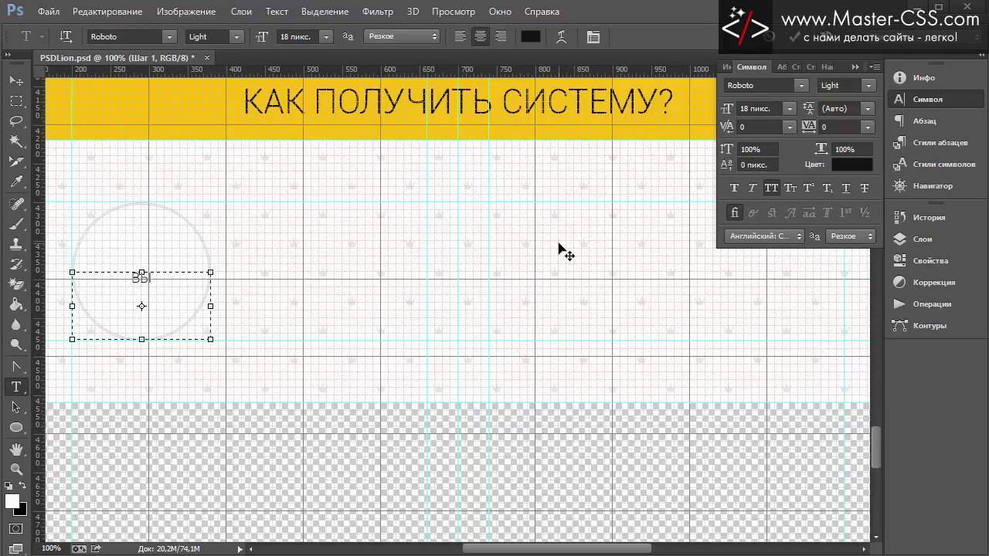
Type the caption text and turn off All Caps so it appears lowercase
{"action": "type", "text": " ПОДПИСЫВА"}
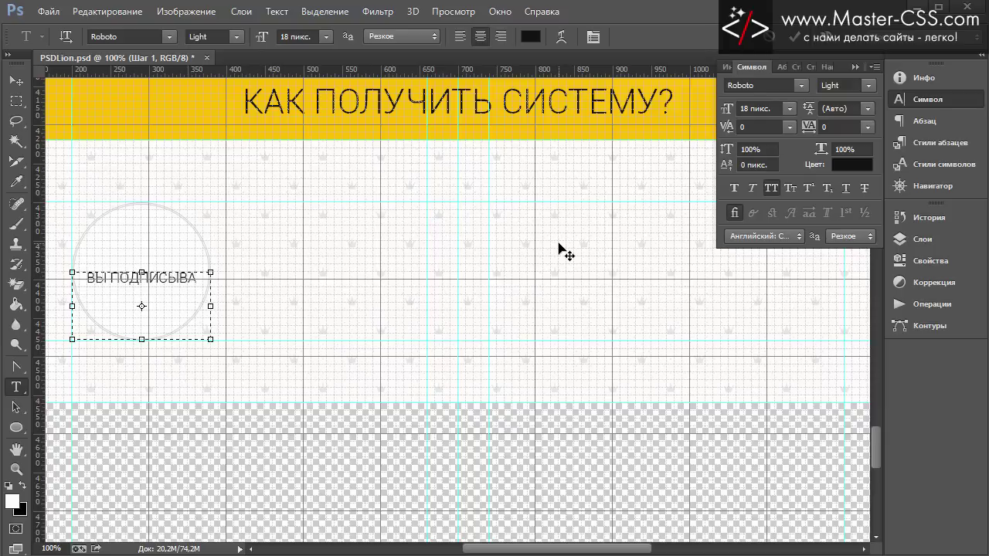
{"action": "type", "text": "ЕТЕ"}
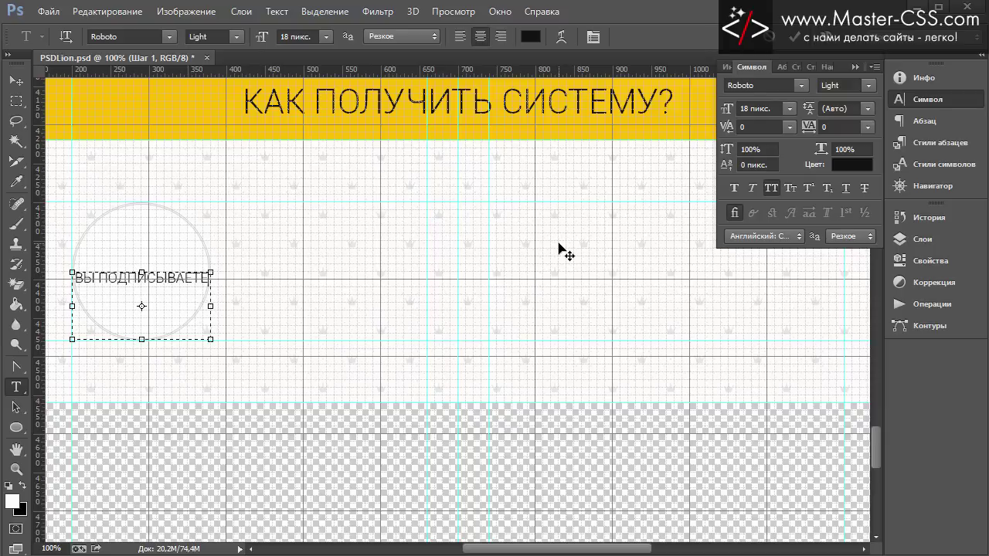
{"action": "type", "text": "СЬ"}
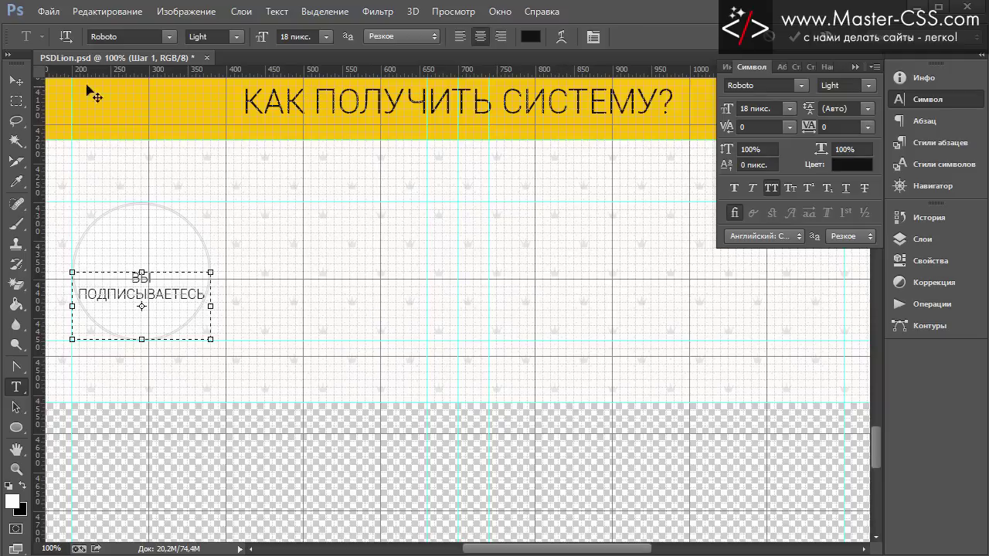
{"action": "left_click", "coordinate": [17, 81]}
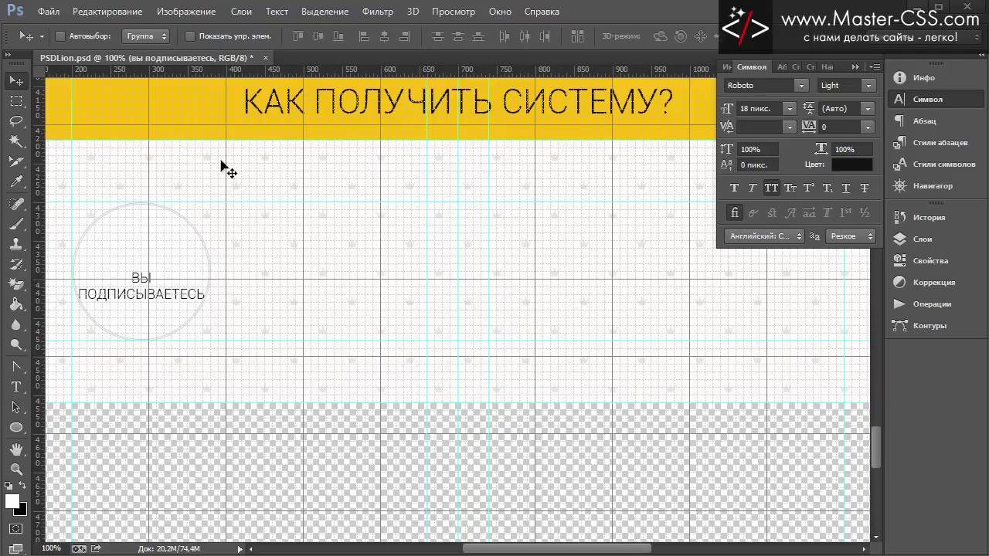
{"action": "left_click", "coordinate": [771, 186]}
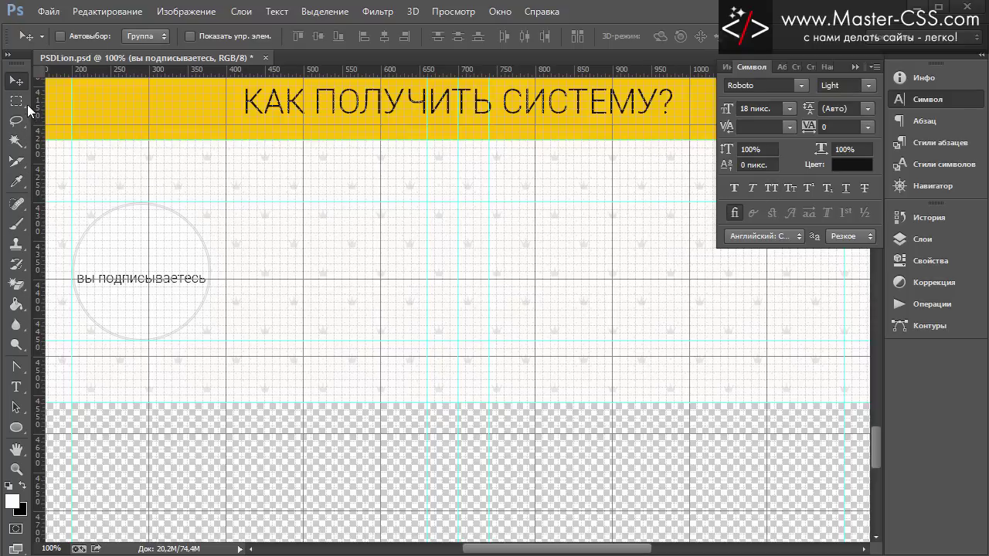
Break the caption after 'вы', finish it as 'указав свой e-mail', and hide the grid
{"action": "left_click", "coordinate": [16, 386]}
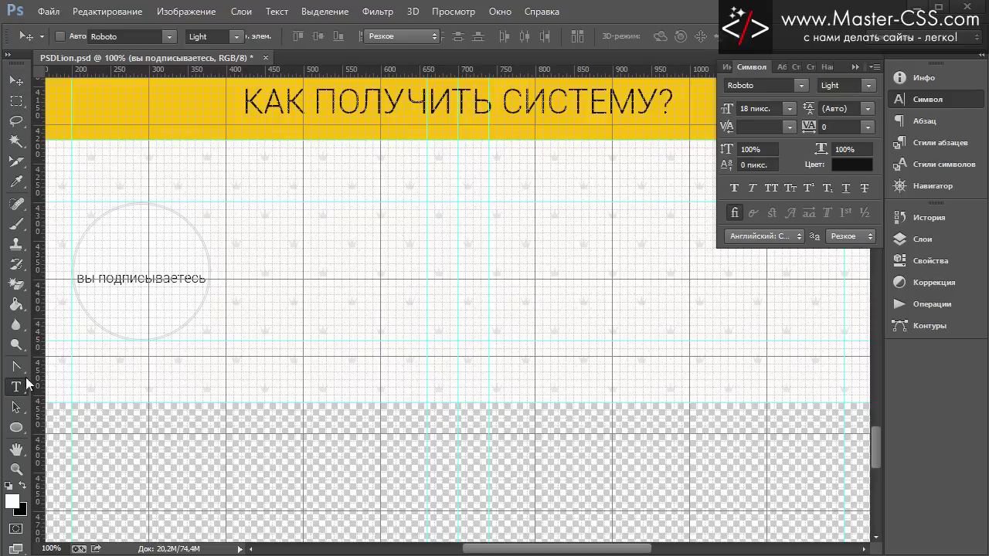
{"action": "left_click", "coordinate": [102, 277]}
{"action": "key", "text": "BackSpace"}
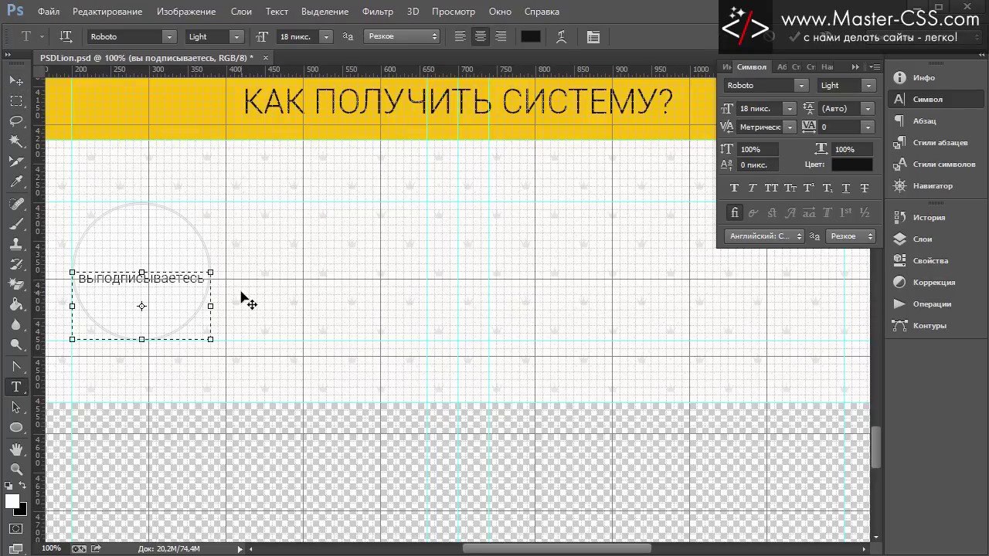
{"action": "key", "text": "Return"}
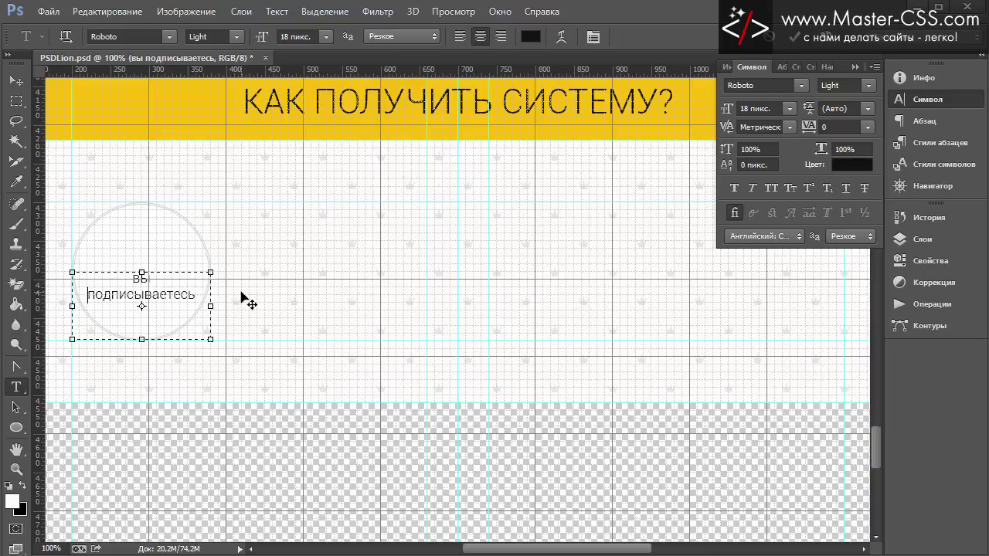
{"action": "key", "text": "End"}
{"action": "type", "text": "зав сво"}
{"action": "type", "text": "й e"}
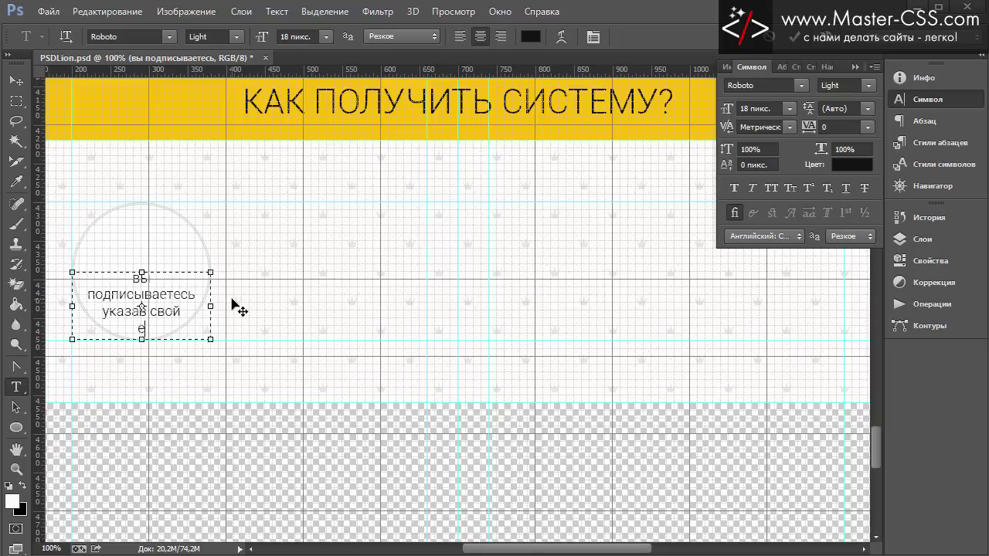
{"action": "type", "text": "-mail"}
{"action": "left_click", "coordinate": [15, 80]}
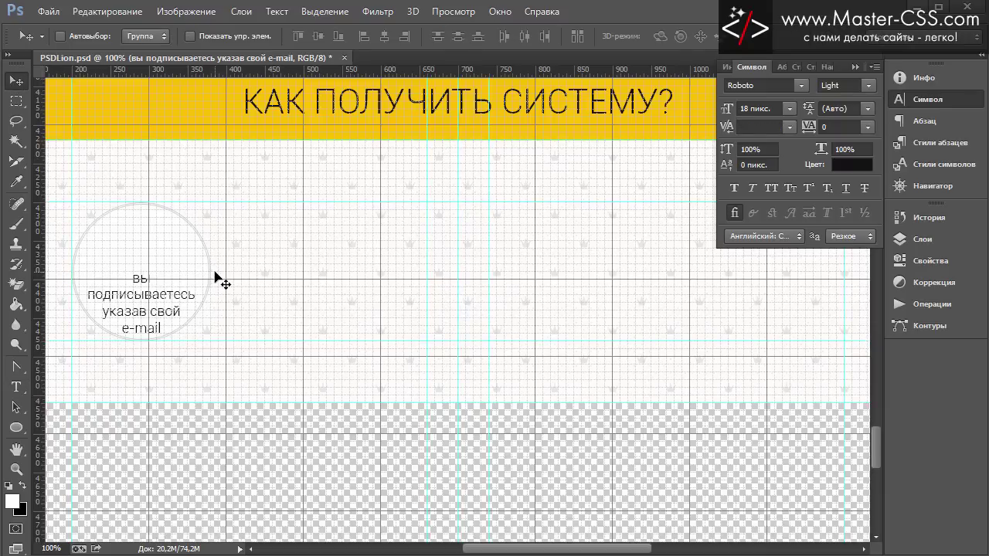
{"action": "key", "text": "ctrl+apostrophe"}
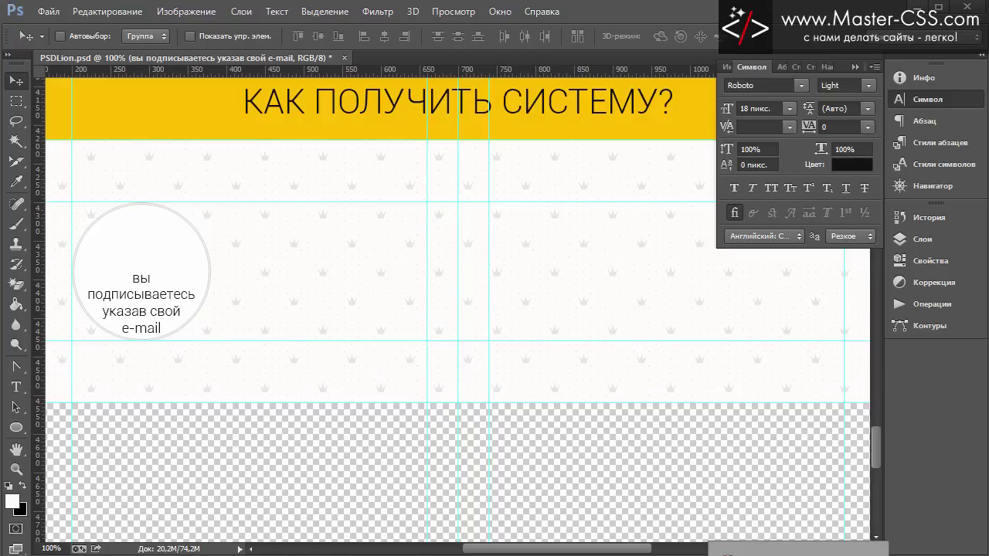
Switch to the browser and scroll through Iconfinder's small-n-flat icon set
{"action": "left_click", "coordinate": [610, 510]}
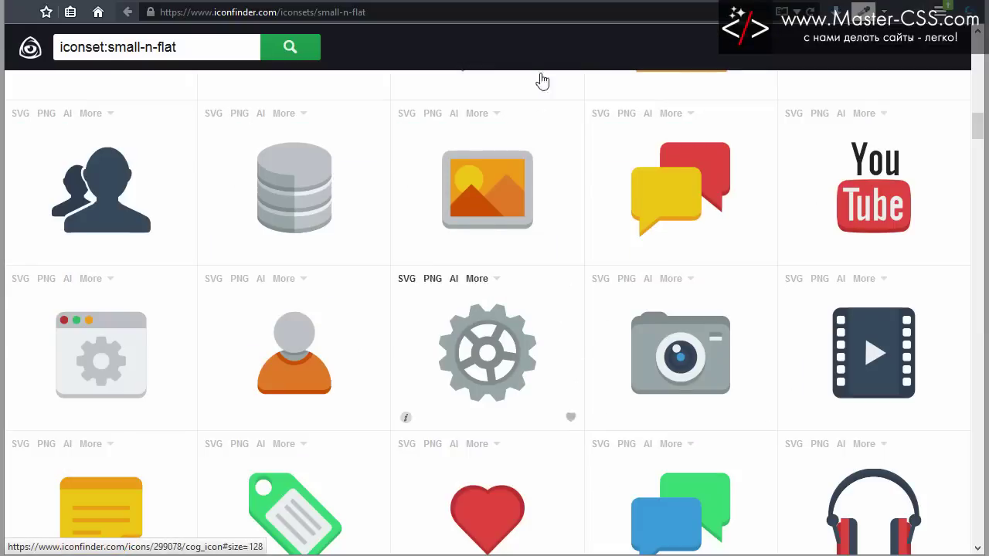
{"action": "scroll", "coordinate": [485, 236], "scroll_direction": "down", "scroll_amount": 5}
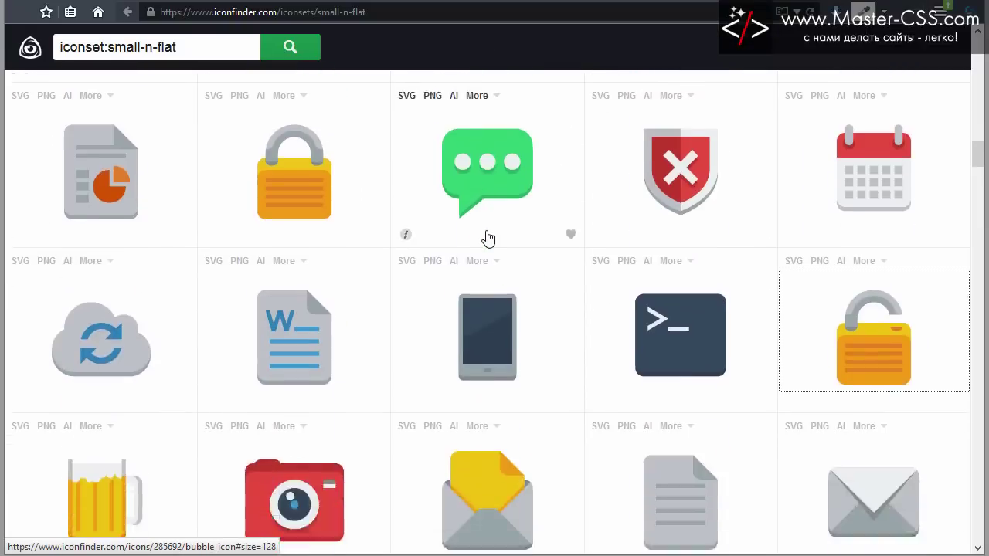
{"action": "scroll", "coordinate": [486, 238], "scroll_direction": "down", "scroll_amount": 5}
{"action": "scroll", "coordinate": [485, 243], "scroll_direction": "down", "scroll_amount": 5}
{"action": "scroll", "coordinate": [488, 247], "scroll_direction": "down", "scroll_amount": 5}
{"action": "scroll", "coordinate": [489, 251], "scroll_direction": "down", "scroll_amount": 1}
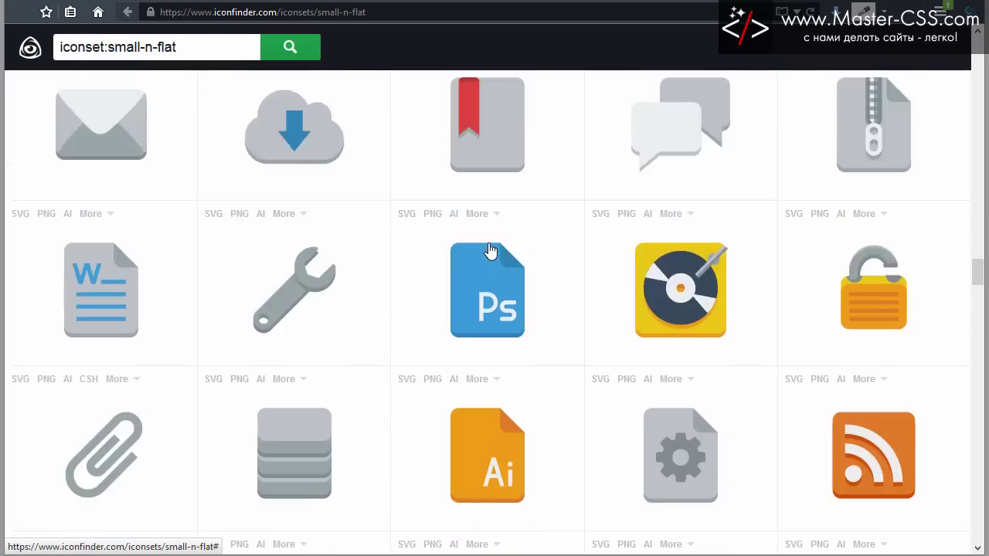
{"action": "scroll", "coordinate": [490, 251], "scroll_direction": "up", "scroll_amount": 5}
{"action": "scroll", "coordinate": [502, 247], "scroll_direction": "up", "scroll_amount": 5}
{"action": "scroll", "coordinate": [510, 247], "scroll_direction": "up", "scroll_amount": 5}
{"action": "scroll", "coordinate": [518, 247], "scroll_direction": "up", "scroll_amount": 2}
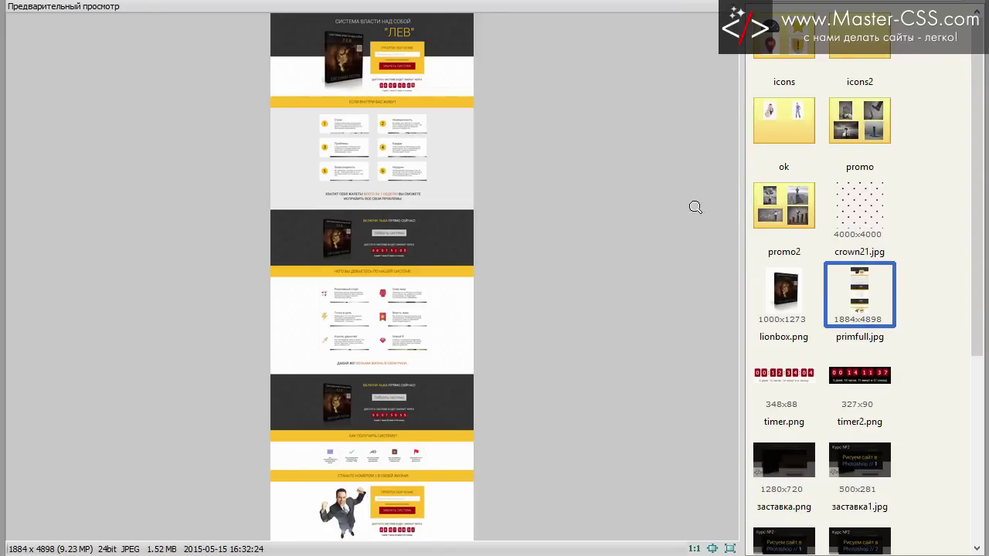
Open icons2 in XnView, preview icons 2–5.png, and drag envelope 1.png into Photoshop
{"action": "double_click", "coordinate": [883, 43]}
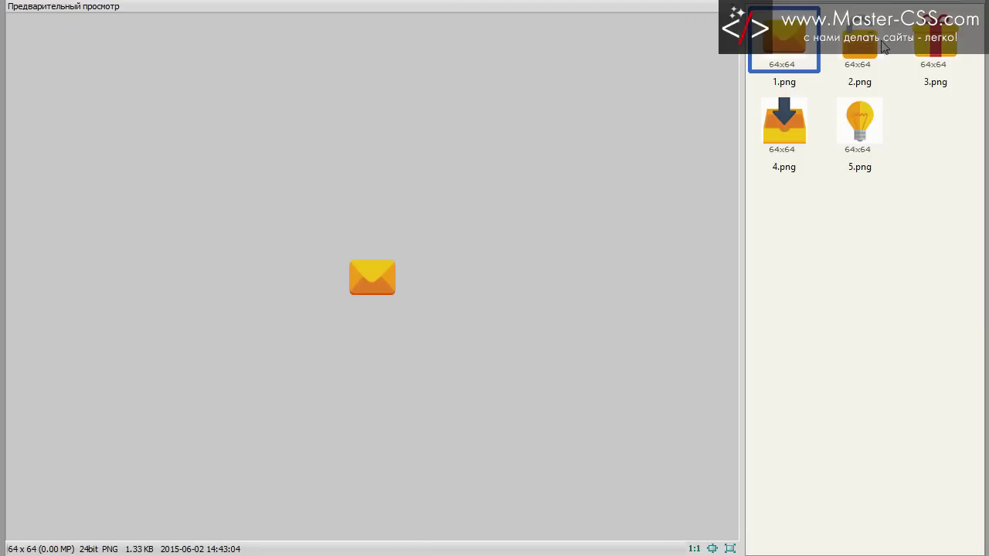
{"action": "left_click", "coordinate": [856, 51]}
{"action": "left_click", "coordinate": [935, 45]}
{"action": "left_click", "coordinate": [858, 119]}
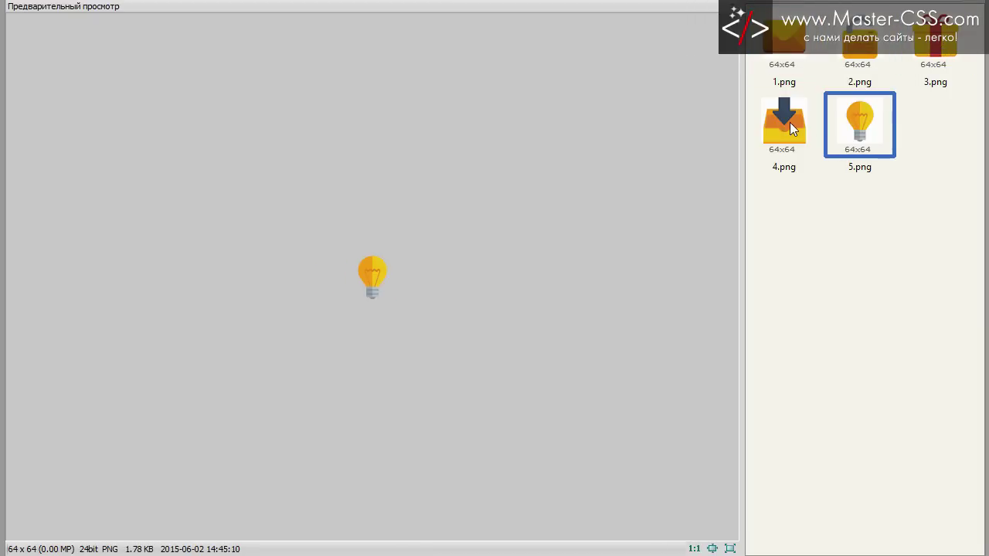
{"action": "left_click", "coordinate": [784, 120]}
{"action": "mouse_move", "coordinate": [781, 52]}
{"action": "left_mouse_down"}
{"action": "mouse_move", "coordinate": [714, 549]}
{"action": "mouse_move", "coordinate": [140, 252]}
{"action": "left_mouse_up"}
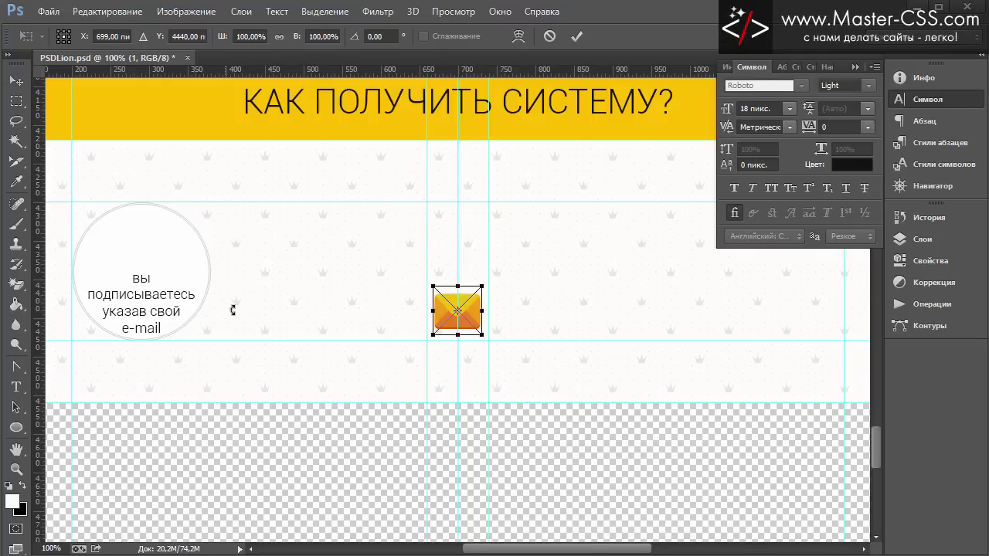
Place the envelope icon and drag it into the circle above the caption
{"action": "left_click", "coordinate": [16, 80]}
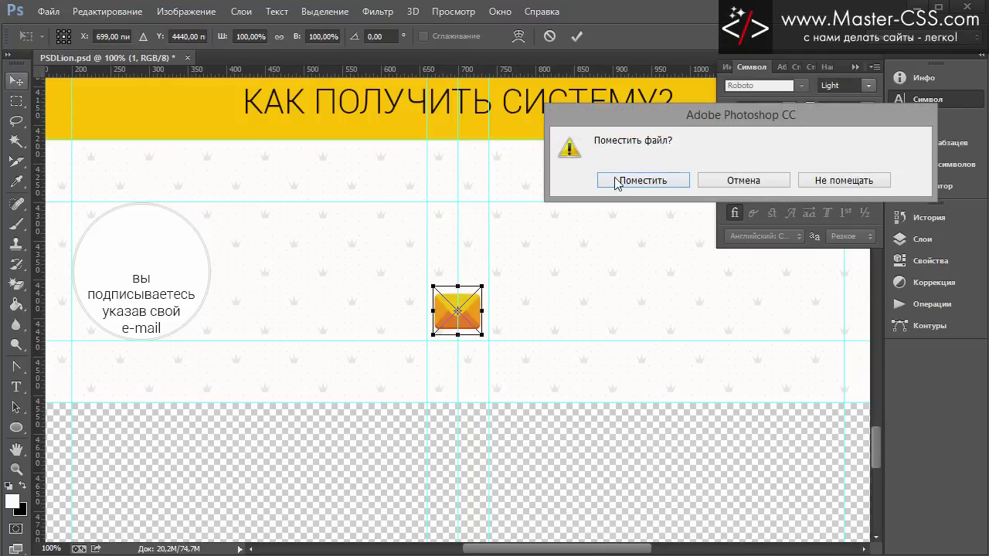
{"action": "left_click", "coordinate": [617, 183]}
{"action": "mouse_move", "coordinate": [453, 315]}
{"action": "left_mouse_down"}
{"action": "mouse_move", "coordinate": [220, 276]}
{"action": "mouse_move", "coordinate": [139, 244]}
{"action": "left_mouse_up"}
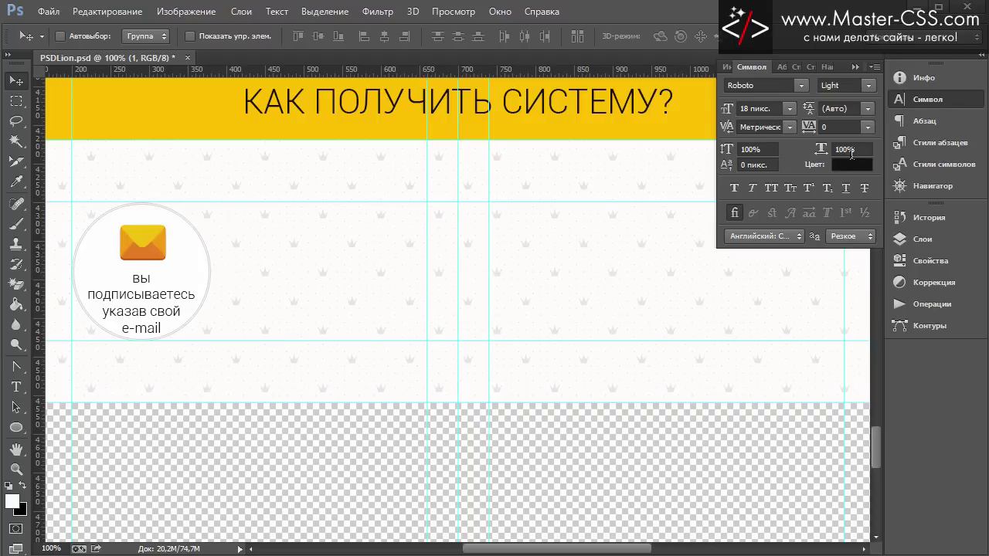
Move the caption and envelope layers into the Шаг 1 group
{"action": "left_click", "coordinate": [921, 239]}
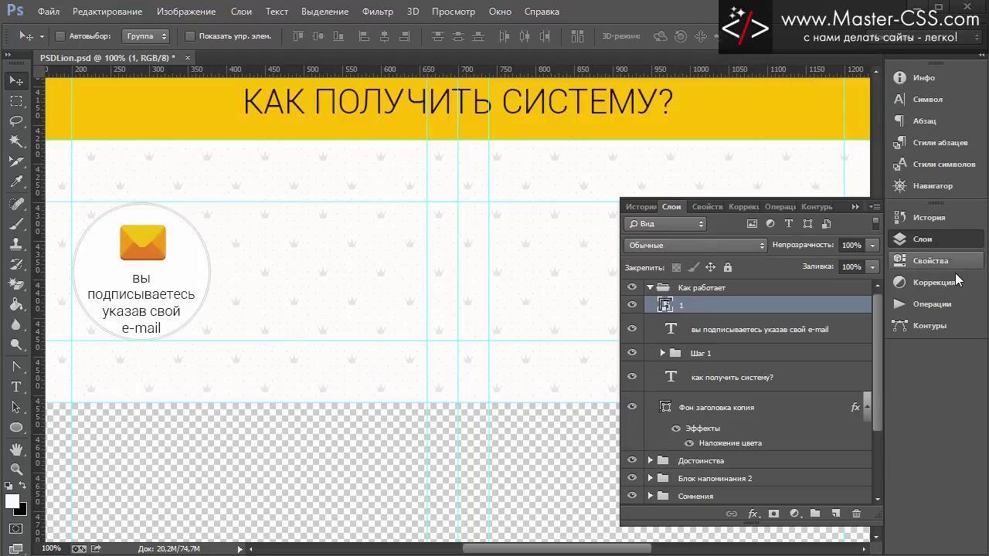
{"action": "left_click", "coordinate": [664, 360]}
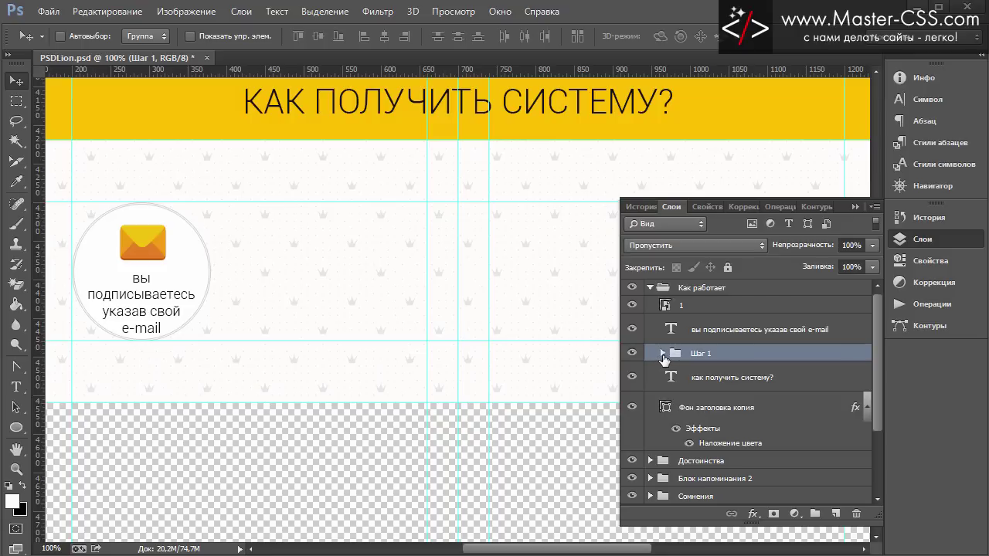
{"action": "left_click", "coordinate": [662, 354]}
{"action": "left_click_drag", "start_coordinate": [745, 339], "coordinate": [746, 354]}
{"action": "left_click_drag", "start_coordinate": [730, 309], "coordinate": [745, 335]}
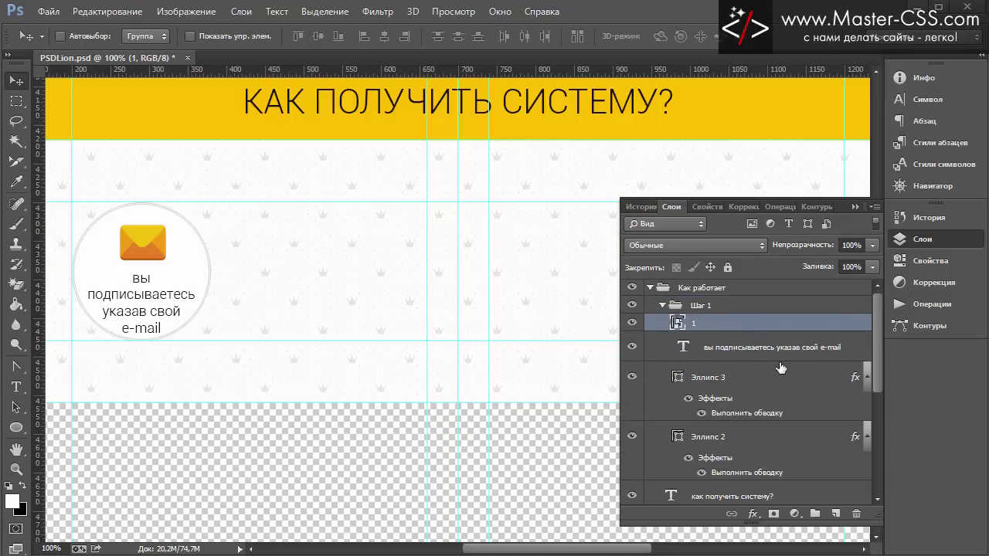
Centre the envelope on Эллипс 3, nudge it down, and nudge the caption up
{"action": "left_click", "coordinate": [736, 387], "text": "ctrl"}
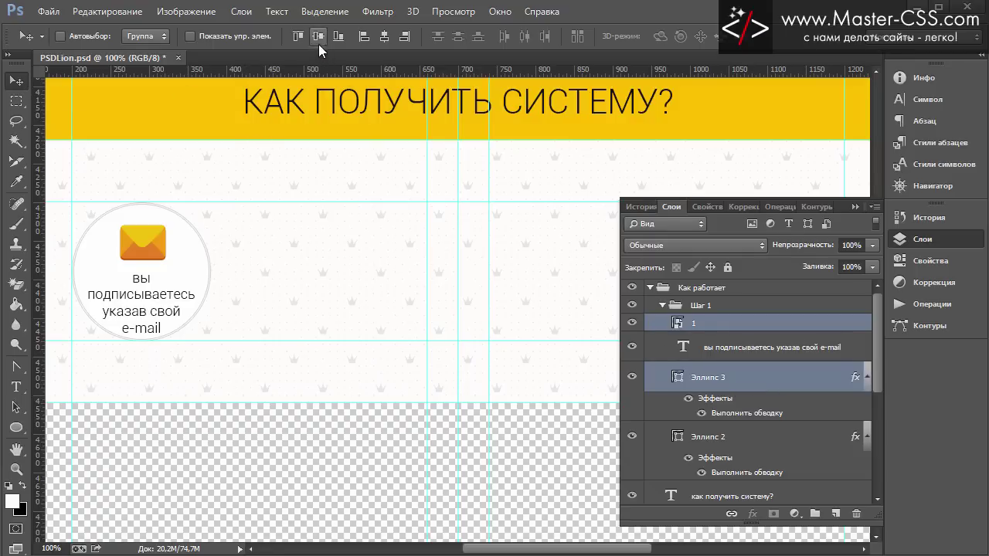
{"action": "left_click", "coordinate": [387, 42]}
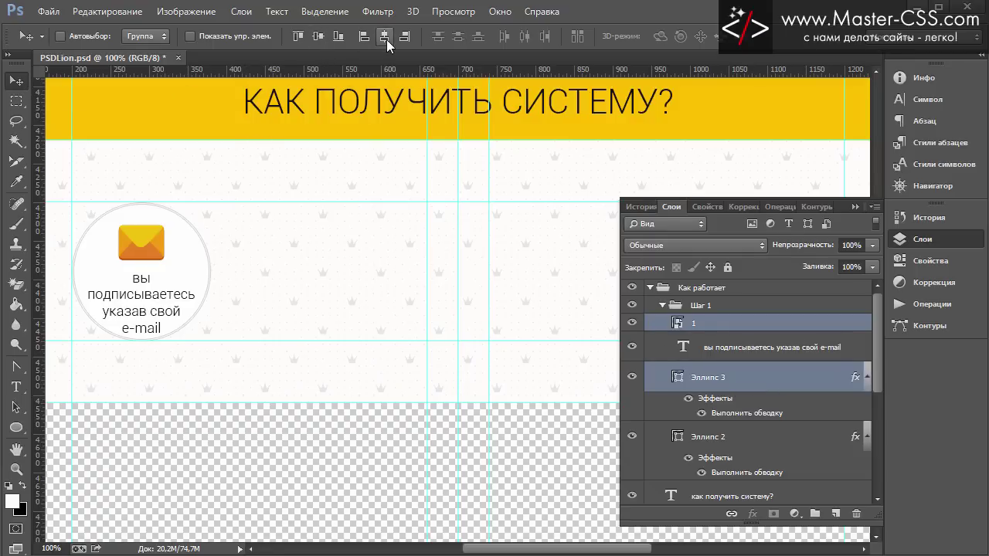
{"action": "left_click", "coordinate": [300, 37]}
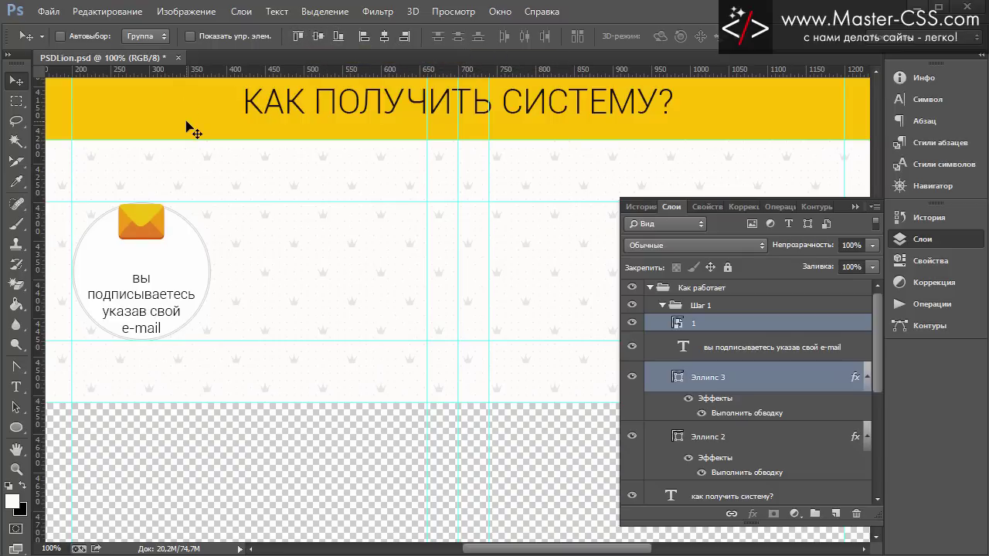
{"action": "key", "text": "Down"}
{"action": "key", "text": "Down"}
{"action": "key", "text": "Up"}
{"action": "left_click", "coordinate": [732, 385], "text": "ctrl"}
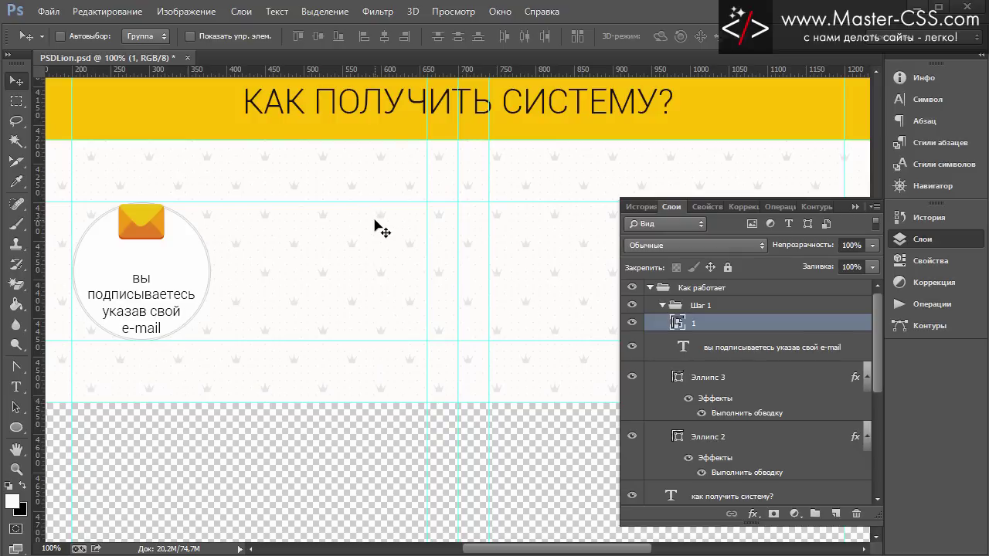
{"action": "key", "text": "Down"}
{"action": "key", "text": "Down"}
{"action": "key", "text": "Down"}
{"action": "key", "text": "Down"}
{"action": "key", "text": "Down"}
{"action": "key", "text": "Down"}
{"action": "key", "text": "Down"}
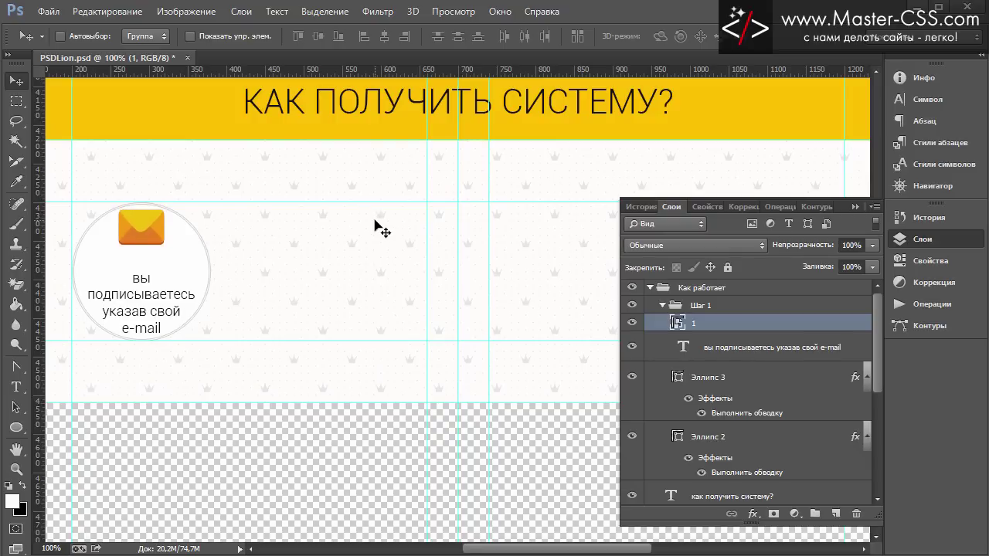
{"action": "key", "text": "Down"}
{"action": "key", "text": "Down"}
{"action": "key", "text": "Down"}
{"action": "key", "text": "Down"}
{"action": "key", "text": "Down"}
{"action": "key", "text": "Down"}
{"action": "key", "text": "Down"}
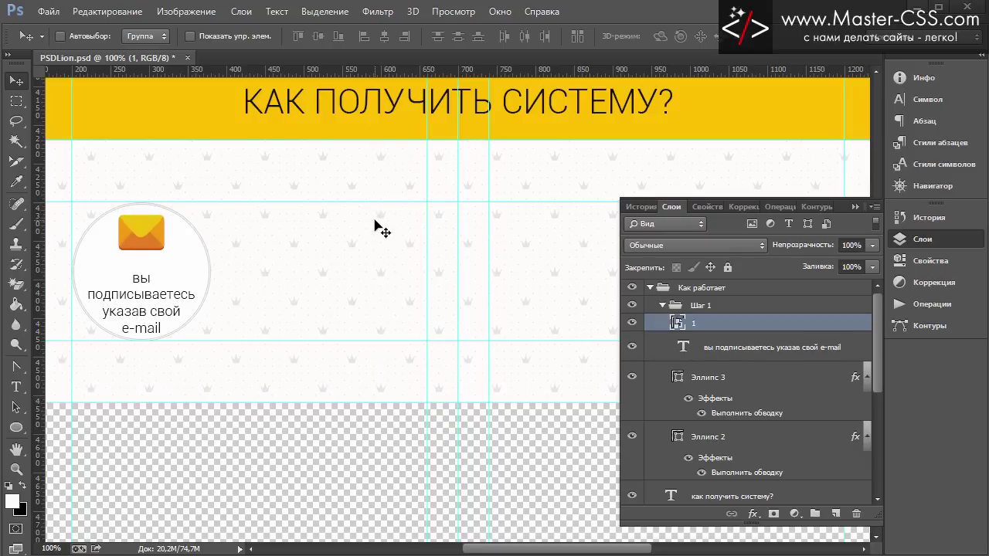
{"action": "key", "text": "Down"}
{"action": "key", "text": "Down"}
{"action": "key", "text": "Down"}
{"action": "key", "text": "Down"}
{"action": "key", "text": "Down"}
{"action": "key", "text": "Down"}
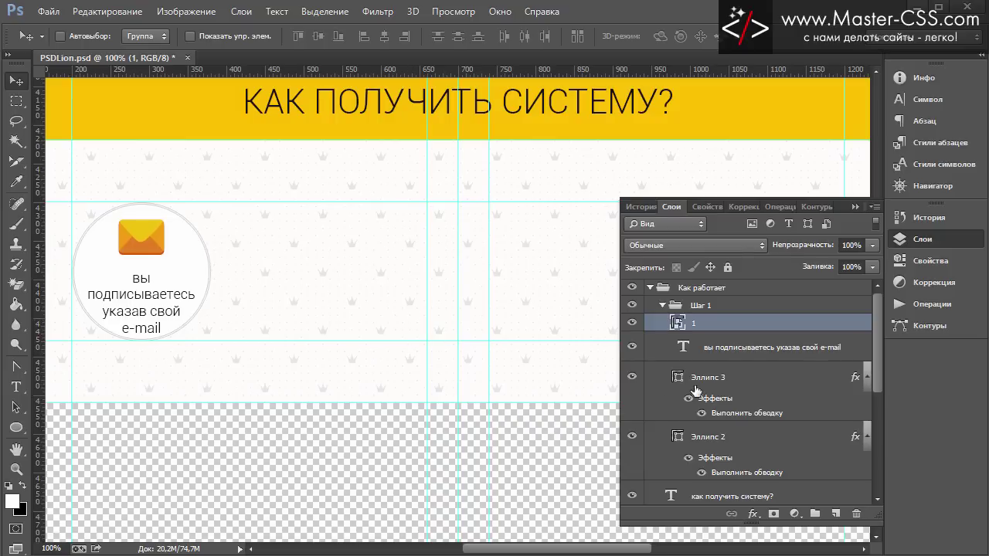
{"action": "left_click", "coordinate": [731, 356]}
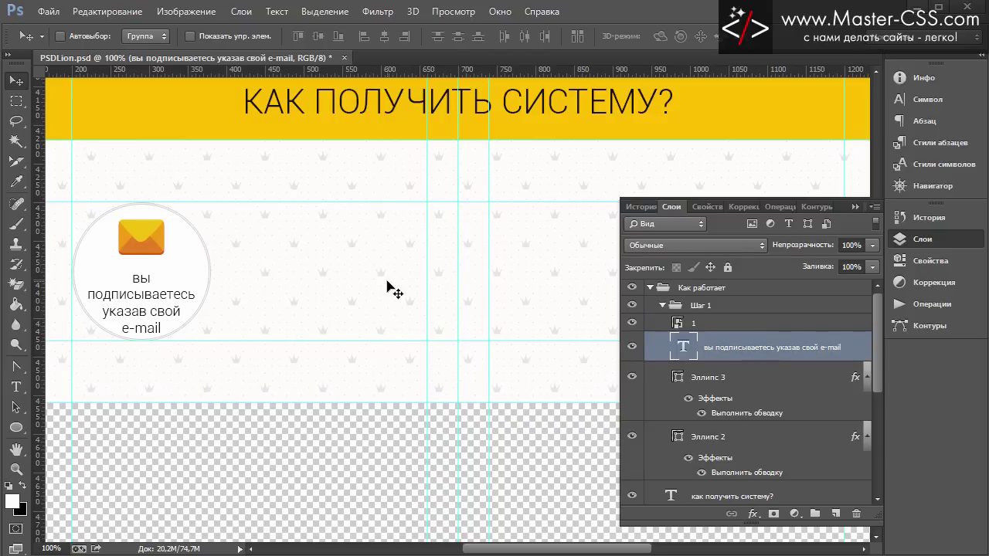
{"action": "key", "text": "Up"}
{"action": "key", "text": "Up"}
{"action": "key", "text": "Up"}
{"action": "key", "text": "Up"}
{"action": "key", "text": "Up"}
{"action": "key", "text": "Up"}
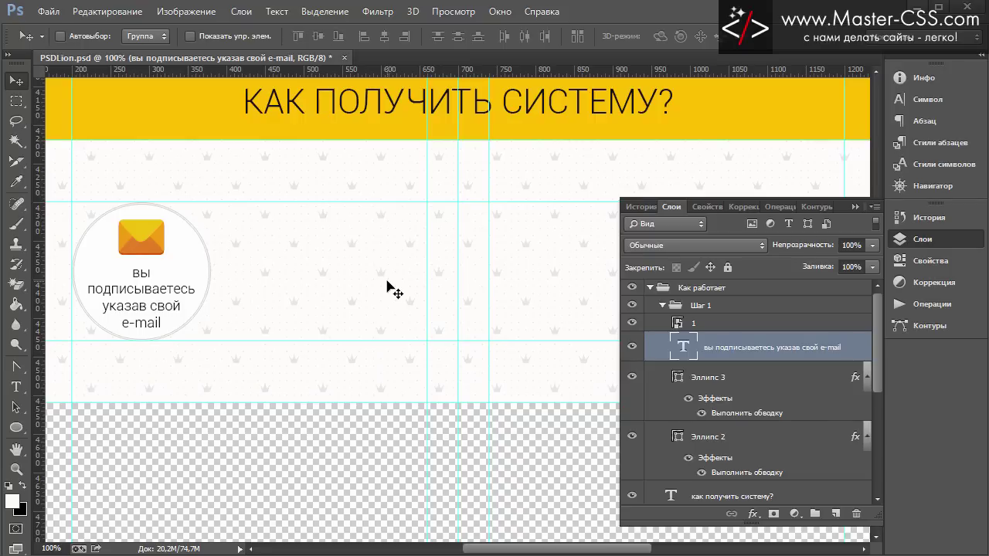
Duplicate the Шаг 1 group and rename the copy Шаг 2
{"action": "left_click", "coordinate": [665, 309]}
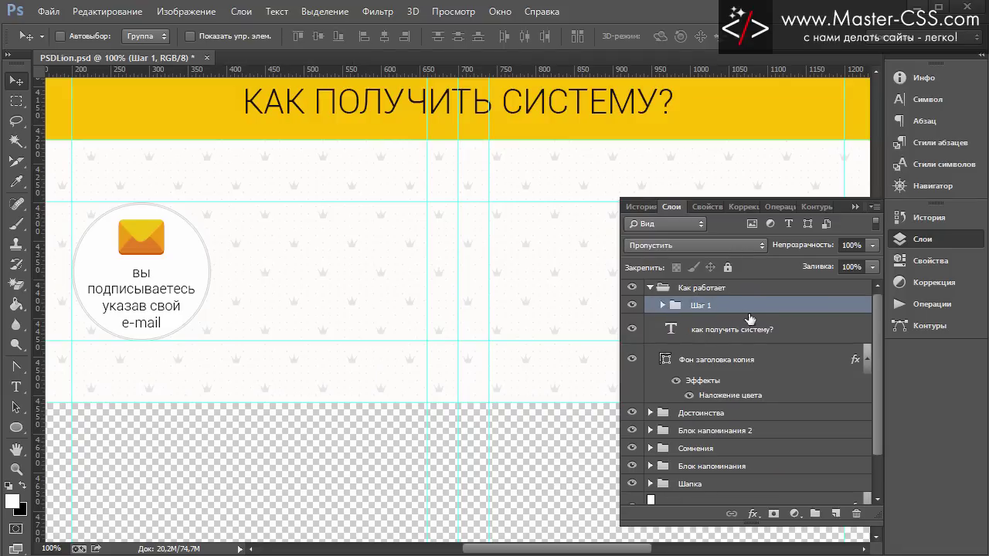
{"action": "left_click_drag", "start_coordinate": [749, 318], "coordinate": [839, 512]}
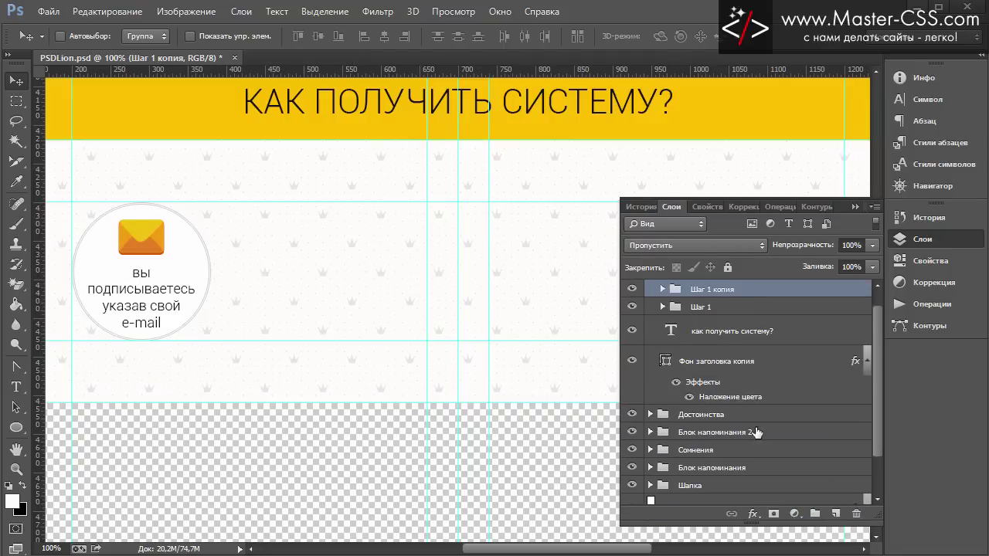
{"action": "double_click", "coordinate": [717, 307]}
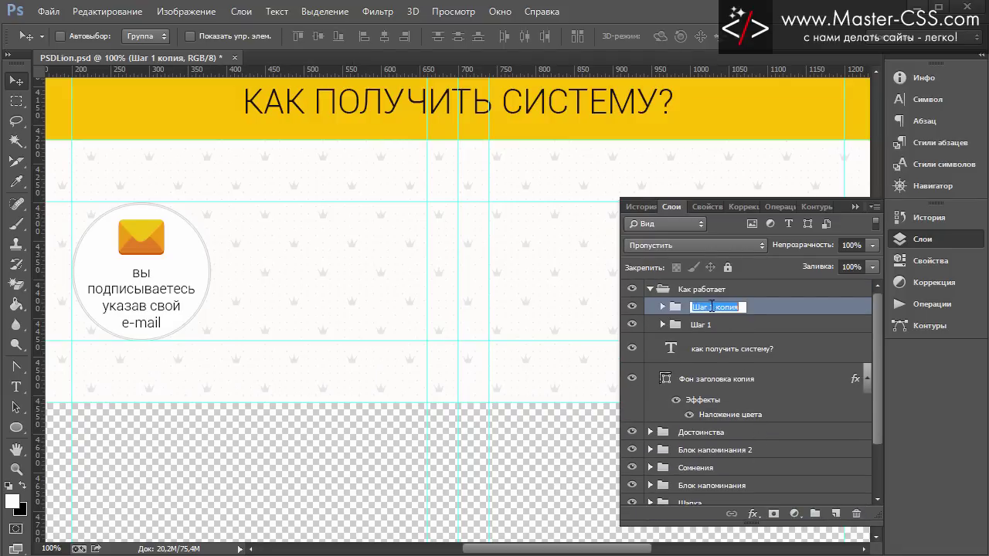
{"action": "left_click_drag", "start_coordinate": [709, 308], "coordinate": [746, 313]}
{"action": "type", "text": "2"}
{"action": "key", "text": "Return"}
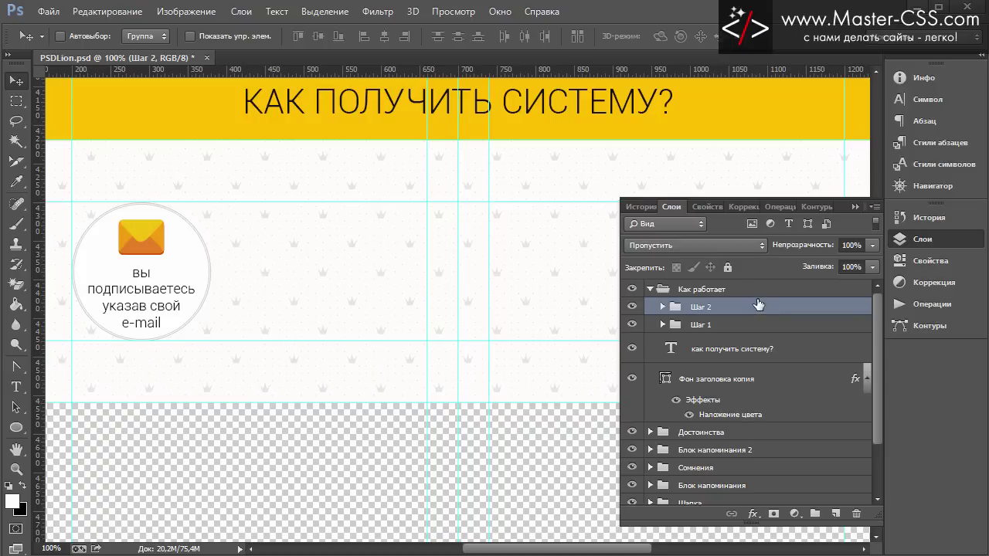
Duplicate Шаг 1 and Шаг 2 together and rename the copies Шаг 3 and Шаг 4
{"action": "left_click", "coordinate": [744, 325], "text": "shift"}
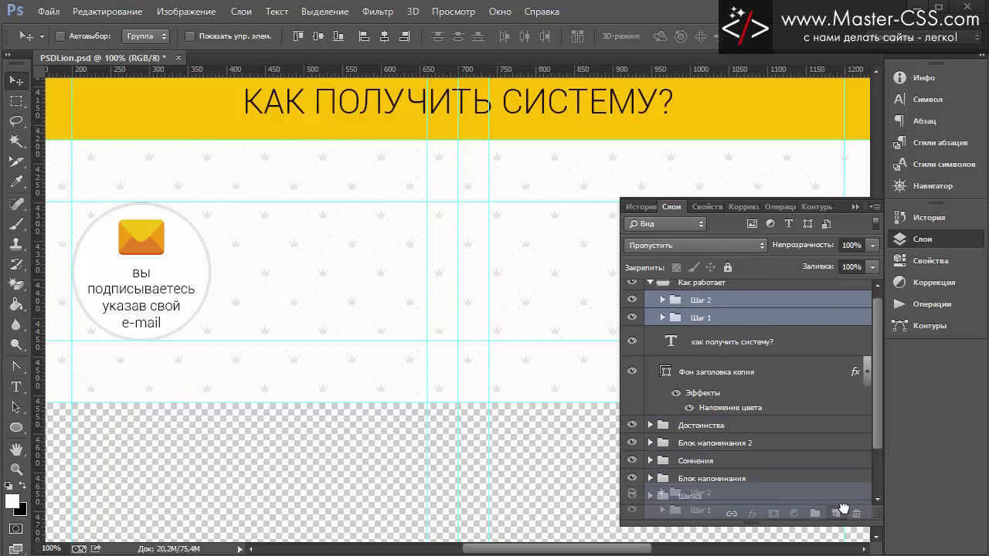
{"action": "left_click_drag", "start_coordinate": [771, 348], "coordinate": [835, 513]}
{"action": "double_click", "coordinate": [711, 325]}
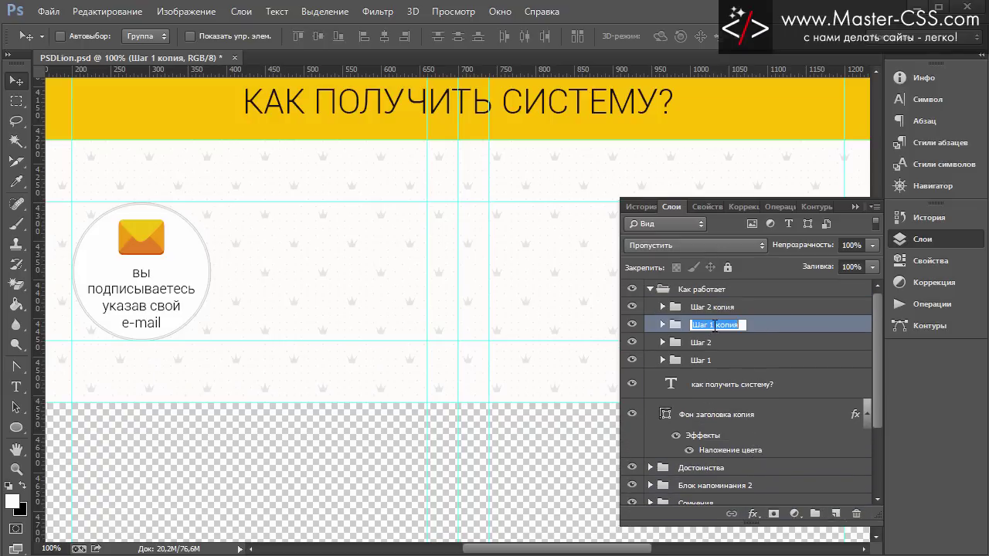
{"action": "left_click", "coordinate": [711, 326]}
{"action": "left_click_drag", "start_coordinate": [711, 325], "coordinate": [740, 330]}
{"action": "type", "text": "3"}
{"action": "key", "text": "Return"}
{"action": "double_click", "coordinate": [710, 307]}
{"action": "left_click", "coordinate": [709, 309]}
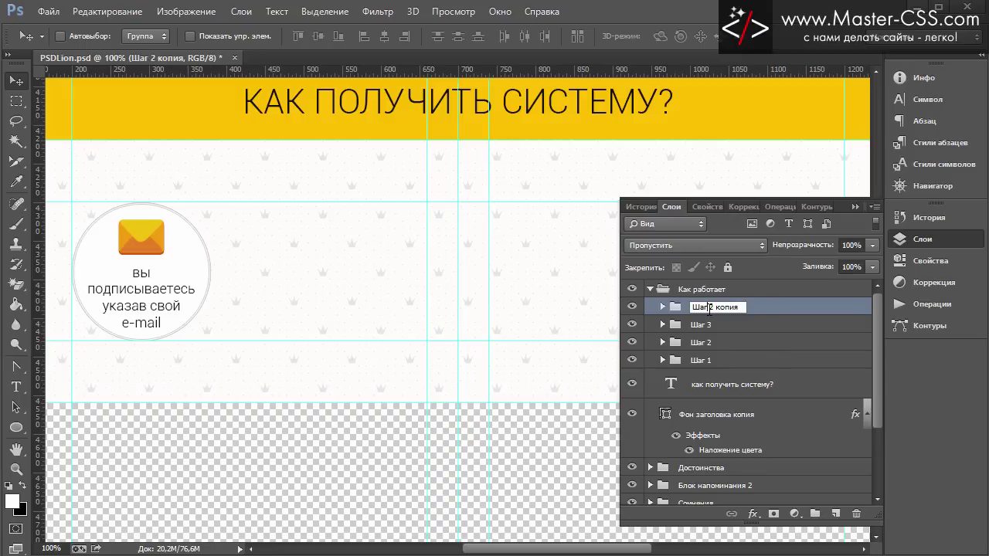
{"action": "left_click_drag", "start_coordinate": [710, 307], "coordinate": [748, 310]}
{"action": "type", "text": "4"}
{"action": "key", "text": "Return"}
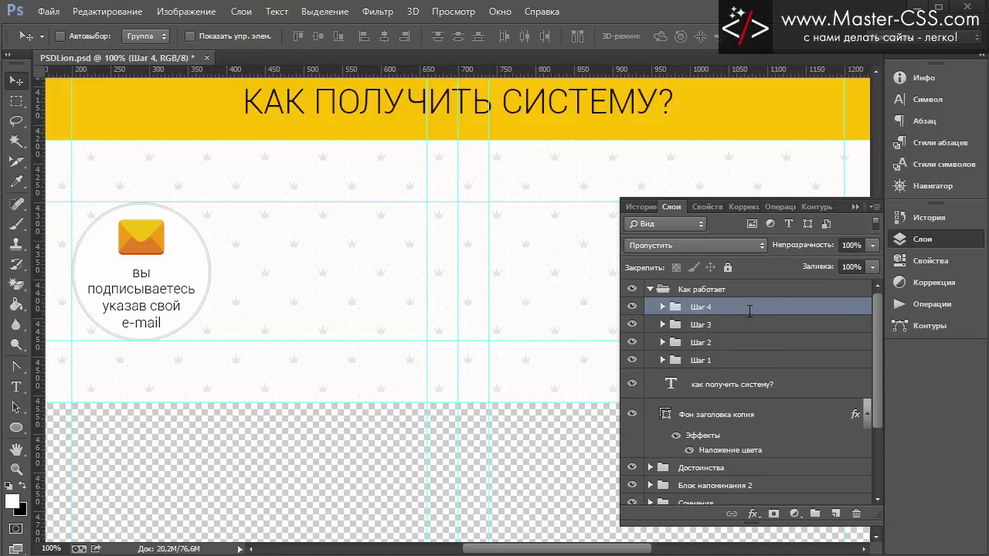
Duplicate Шаг 4 as Шаг 5, then select groups Шаг 2 through Шаг 5
{"action": "key", "text": "ctrl+j"}
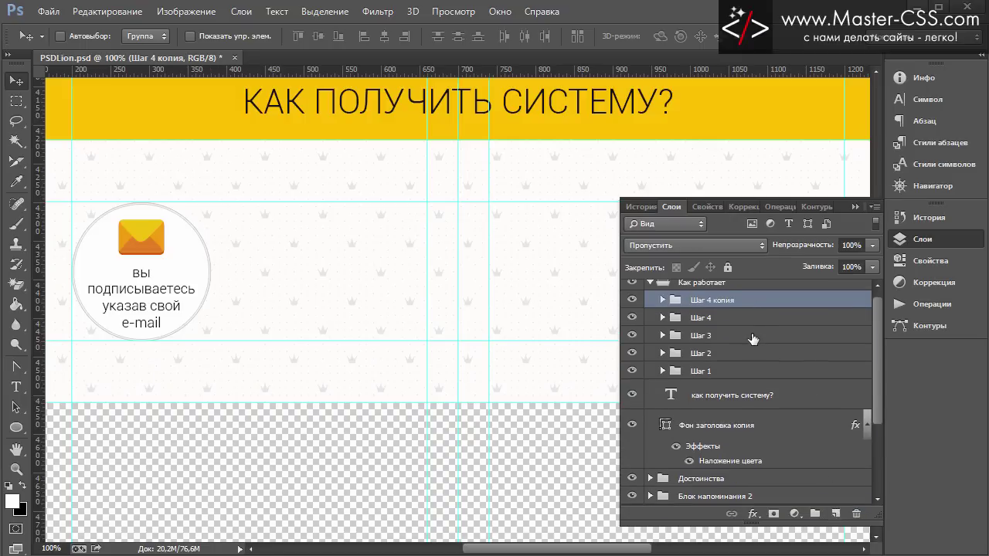
{"action": "double_click", "coordinate": [715, 306]}
{"action": "left_click_drag", "start_coordinate": [710, 307], "coordinate": [755, 312]}
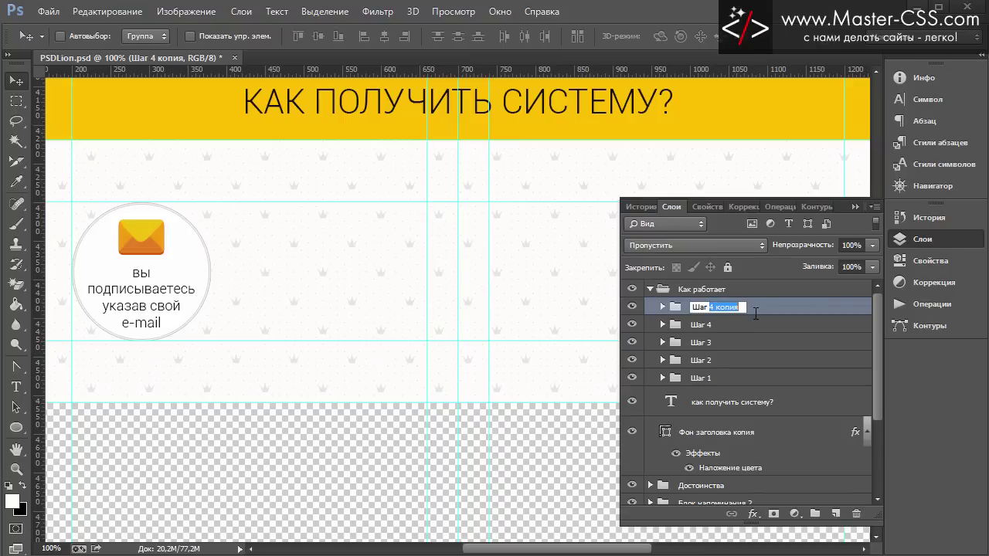
{"action": "type", "text": "5"}
{"action": "key", "text": "Return"}
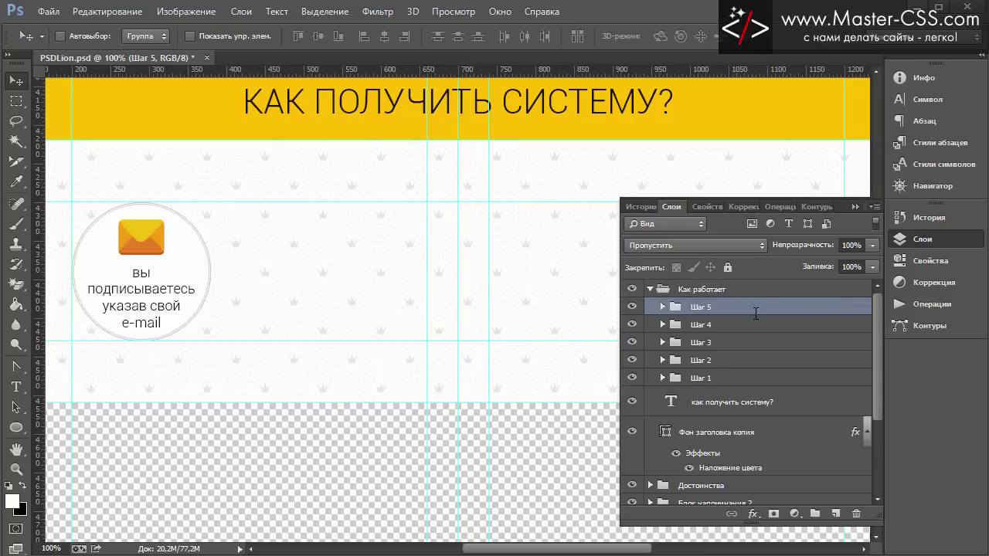
{"action": "left_click", "coordinate": [734, 361], "text": "shift"}
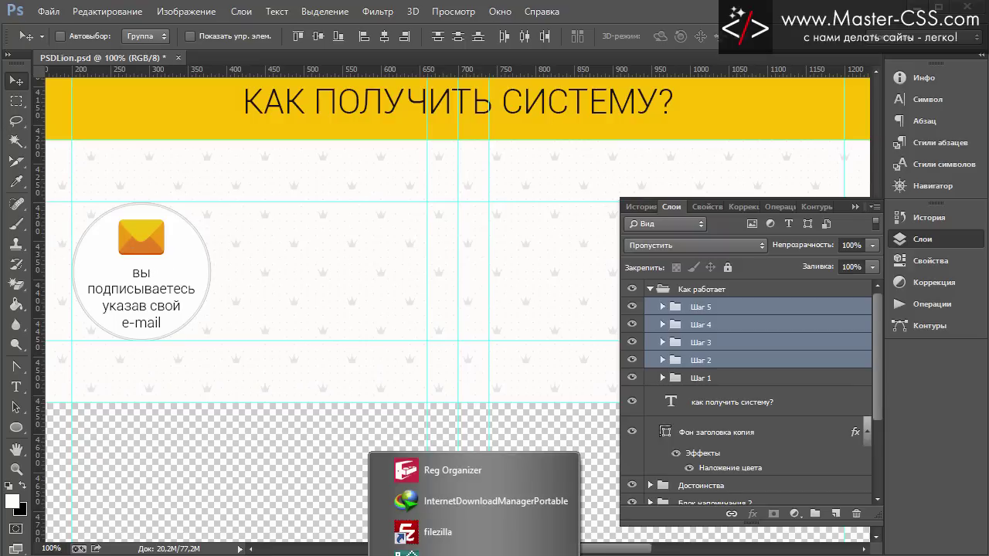
In Calculator, get 1000 − 900 = 100, divide by 4 to 25, add 180 for 205, then close
{"action": "left_click", "coordinate": [432, 551]}
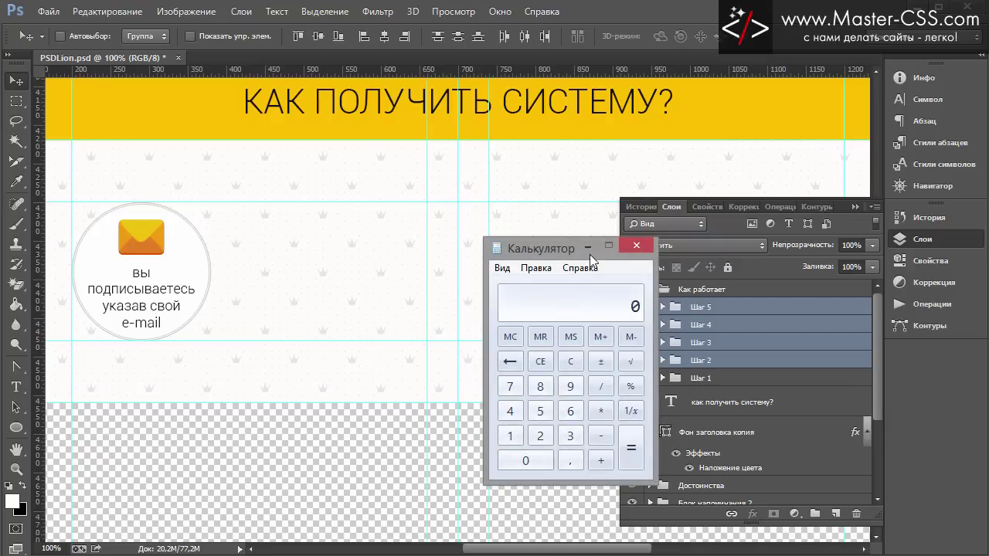
{"action": "type", "text": "1000"}
{"action": "key", "text": "minus"}
{"action": "type", "text": "9"}
{"action": "type", "text": "00"}
{"action": "key", "text": "Return"}
{"action": "key", "text": "slash"}
{"action": "type", "text": "4"}
{"action": "key", "text": "Return"}
{"action": "key", "text": "plus"}
{"action": "type", "text": "18"}
{"action": "type", "text": "0"}
{"action": "key", "text": "Return"}
{"action": "left_click", "coordinate": [637, 245]}
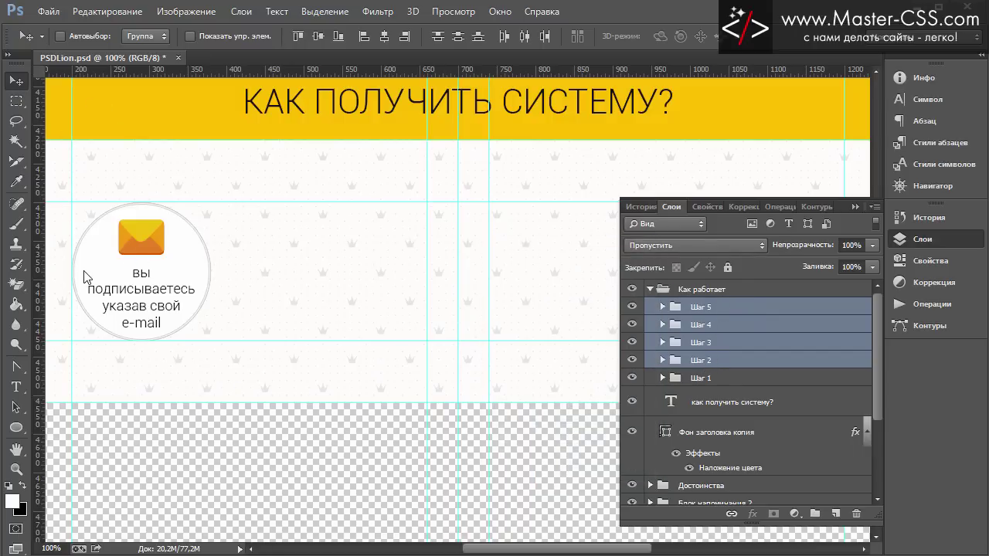
Drag Шаг 2–5 right of the first circle, then move Шаг 3–5 another step right
{"action": "left_click_drag", "start_coordinate": [86, 273], "coordinate": [238, 274]}
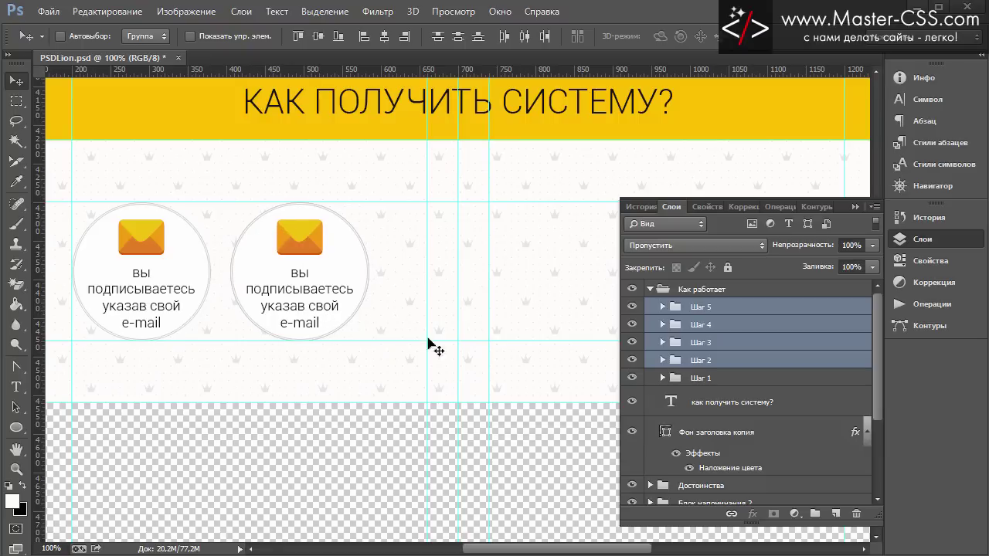
{"action": "left_click", "coordinate": [728, 362], "text": "ctrl"}
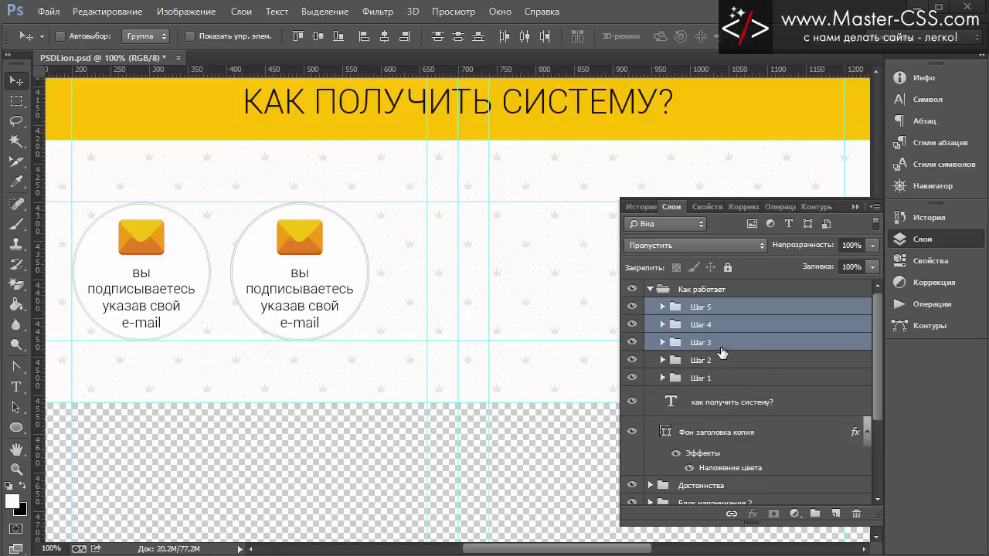
{"action": "mouse_move", "coordinate": [246, 270]}
{"action": "left_mouse_down"}
{"action": "mouse_move", "coordinate": [412, 276]}
{"action": "mouse_move", "coordinate": [404, 267]}
{"action": "left_mouse_up"}
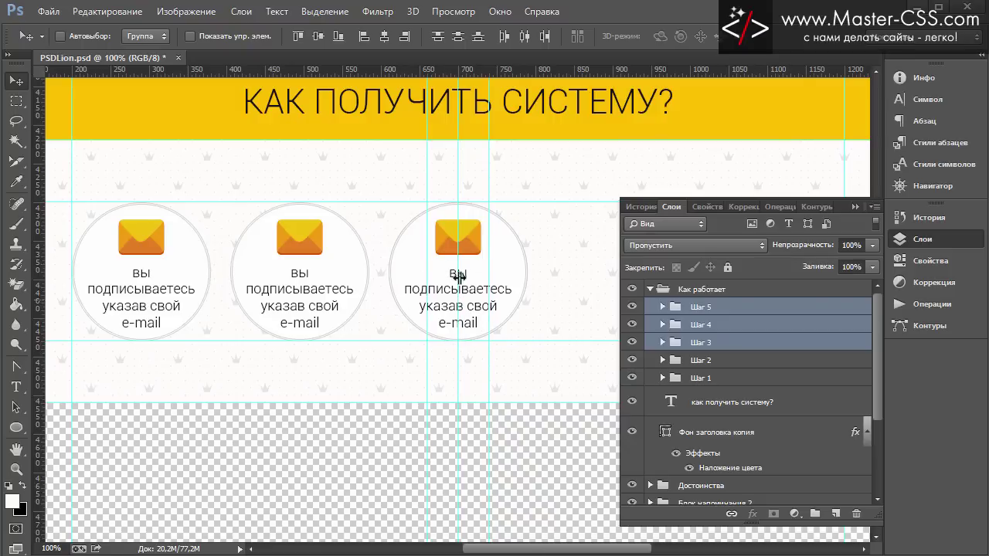
{"action": "left_click_drag", "start_coordinate": [519, 549], "coordinate": [604, 548]}
Move Шаг 4–5 right past Шаг 3, then Шаг 5 alone, spacing it 205 px
{"action": "left_click", "coordinate": [721, 350], "text": "ctrl"}
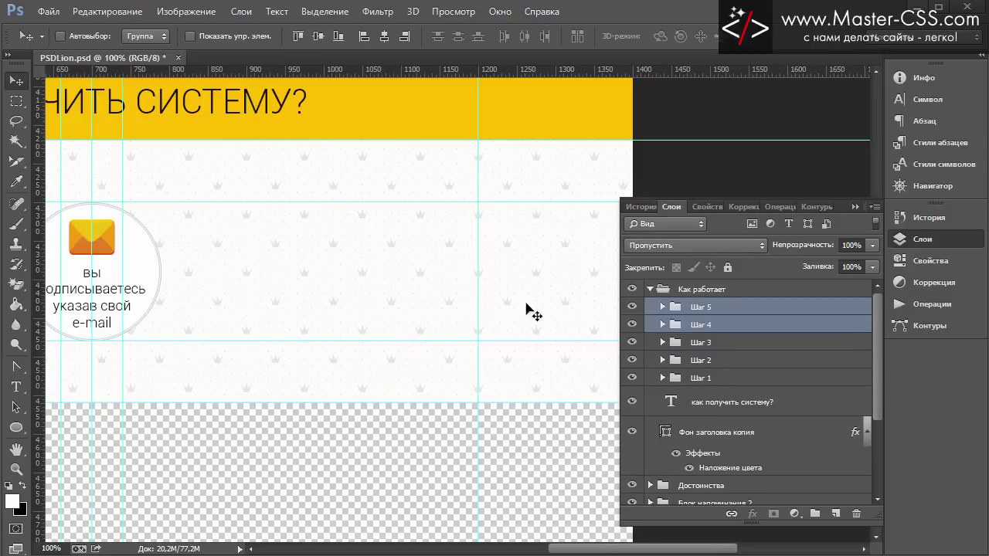
{"action": "left_click_drag", "start_coordinate": [59, 246], "coordinate": [212, 247]}
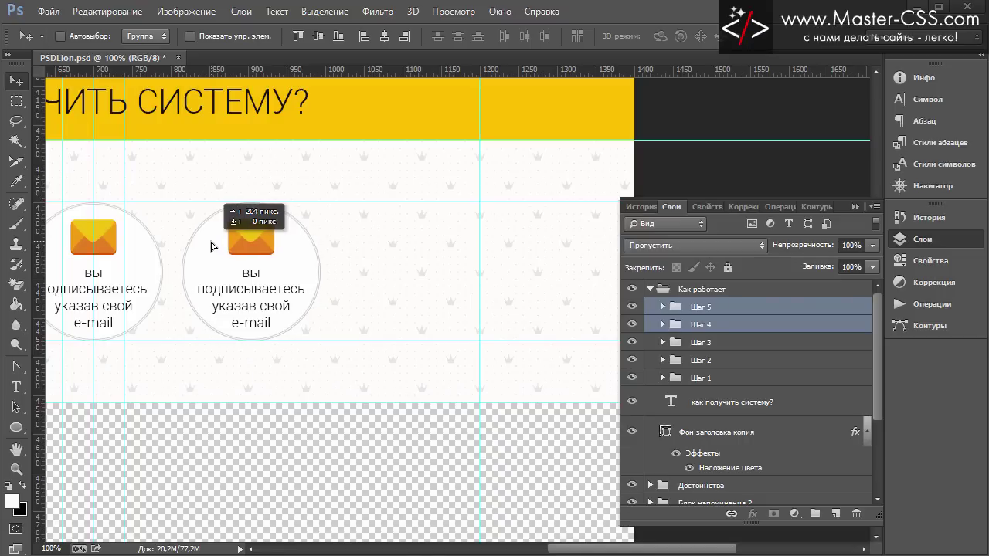
{"action": "left_click_drag", "start_coordinate": [212, 246], "coordinate": [213, 245]}
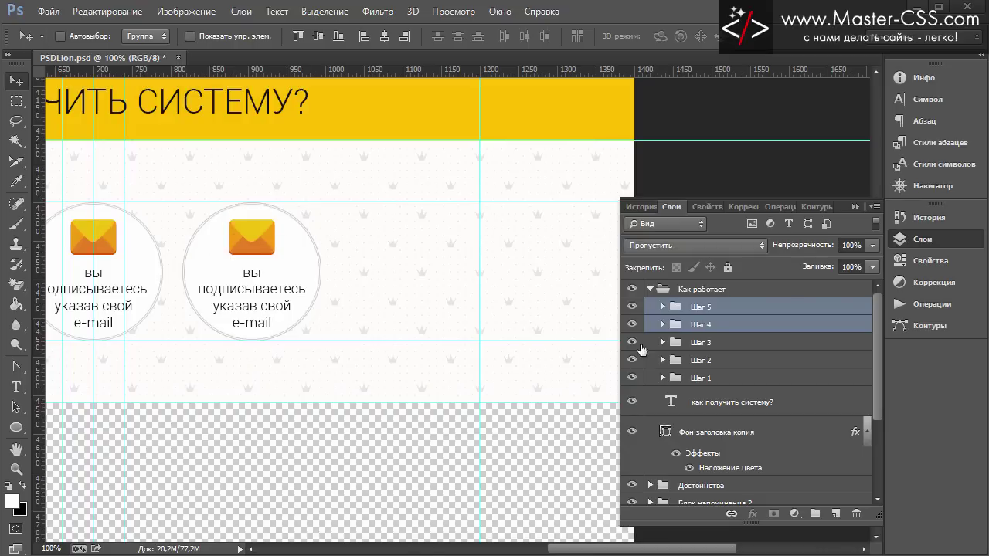
{"action": "left_click", "coordinate": [732, 330], "text": "ctrl"}
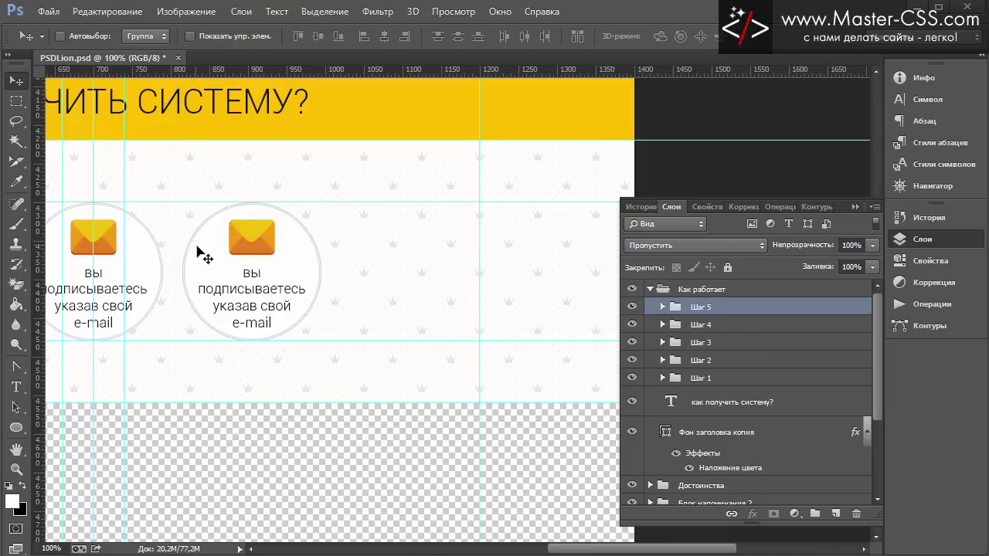
{"action": "left_click_drag", "start_coordinate": [199, 250], "coordinate": [357, 256]}
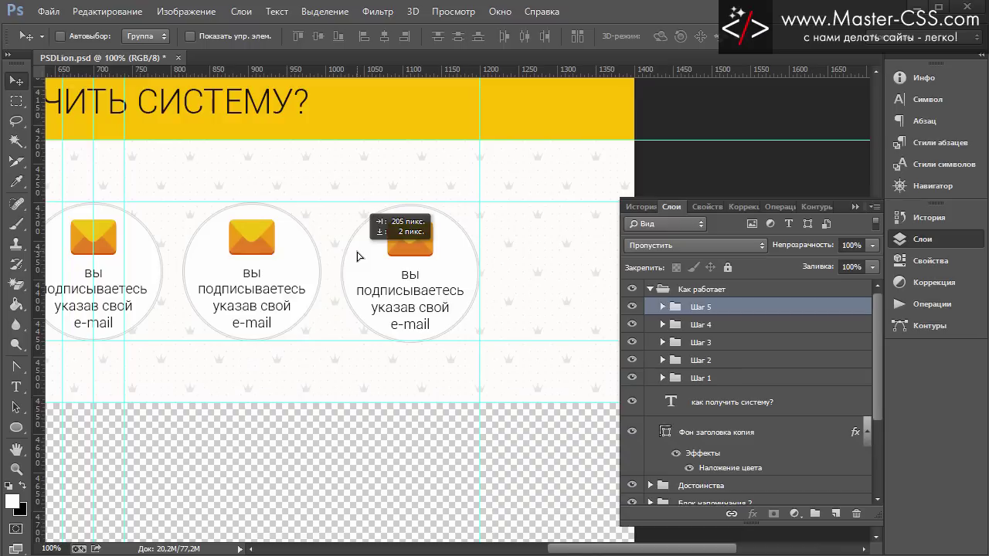
{"action": "left_click_drag", "start_coordinate": [357, 252], "coordinate": [356, 249]}
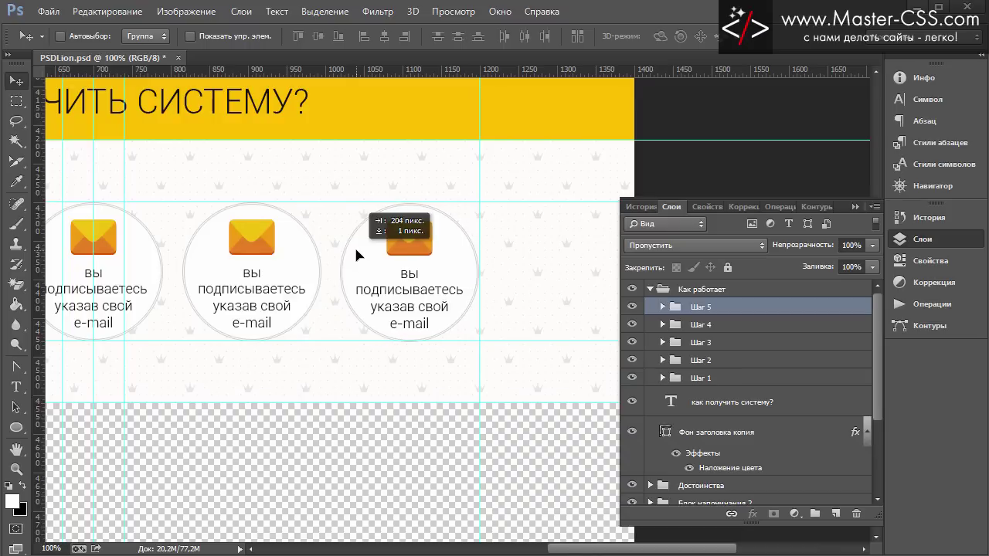
{"action": "left_click_drag", "start_coordinate": [355, 250], "coordinate": [356, 249]}
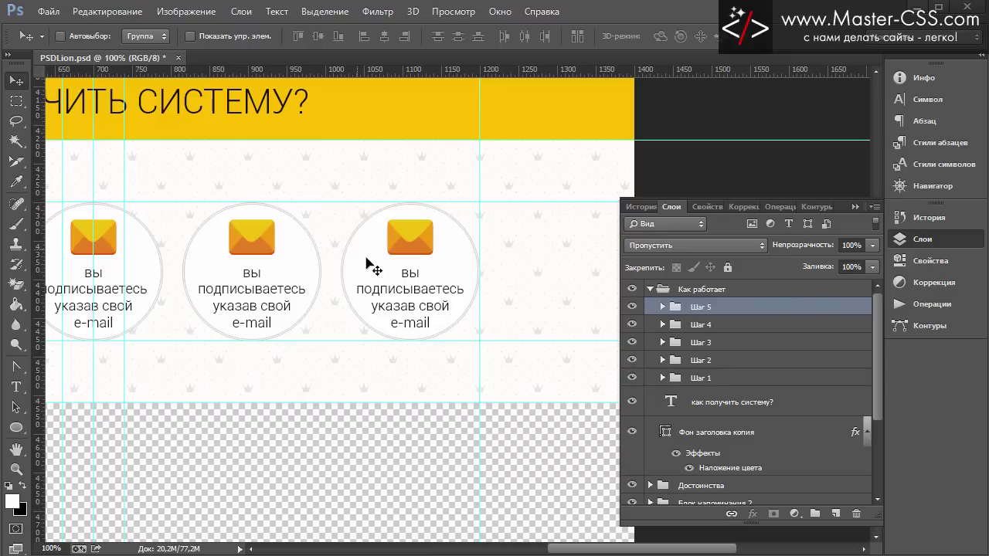
Hide the guides, collapse the Layers panel, and scroll to the empty area below the circles
{"action": "left_click_drag", "start_coordinate": [580, 548], "coordinate": [525, 548]}
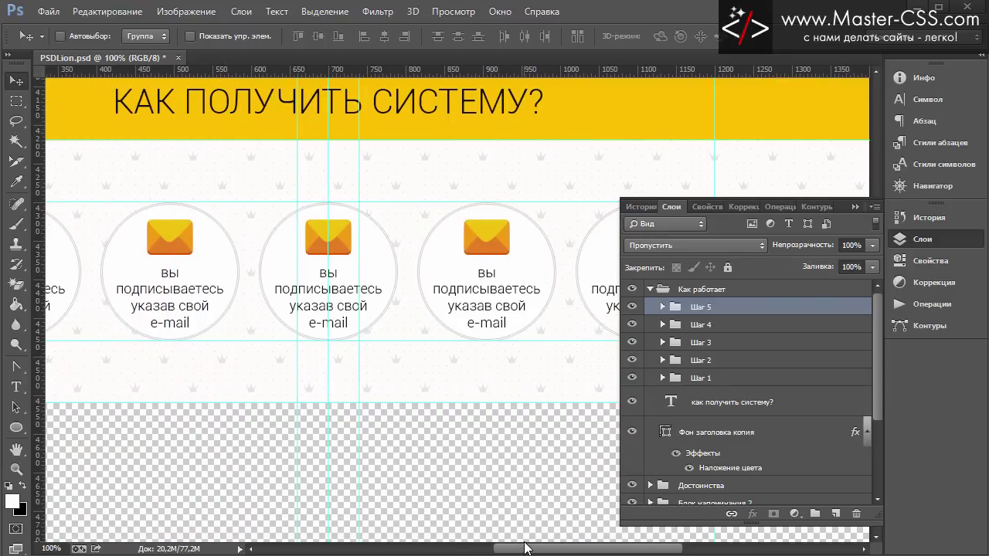
{"action": "key", "text": "ctrl+h"}
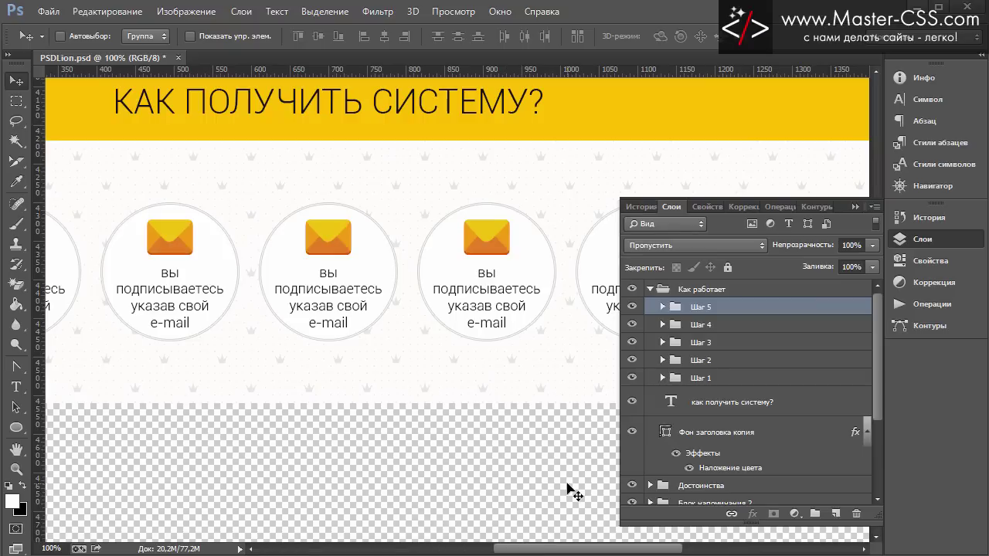
{"action": "left_click", "coordinate": [853, 208]}
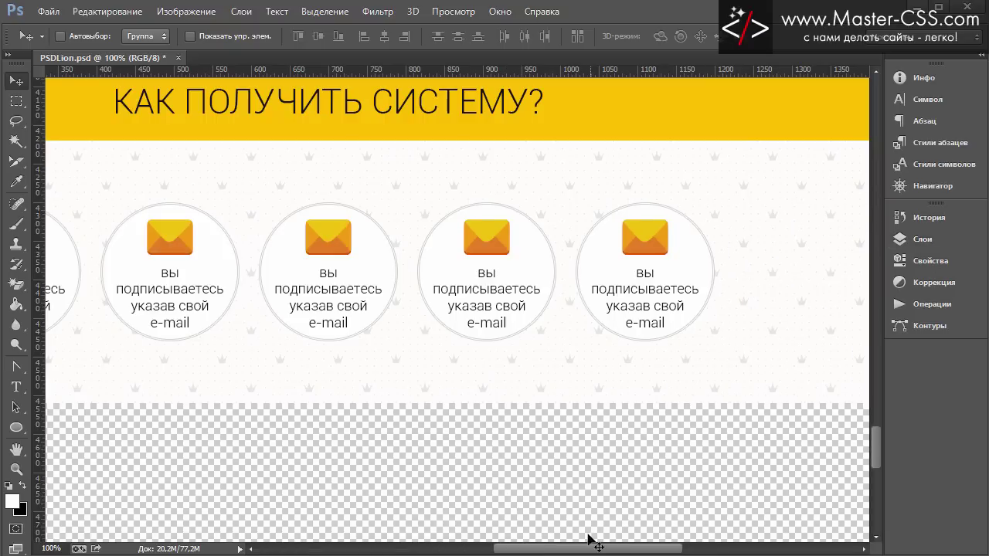
{"action": "mouse_move", "coordinate": [587, 549]}
{"action": "left_mouse_down"}
{"action": "mouse_move", "coordinate": [529, 552]}
{"action": "mouse_move", "coordinate": [569, 553]}
{"action": "mouse_move", "coordinate": [546, 553]}
{"action": "left_mouse_up"}
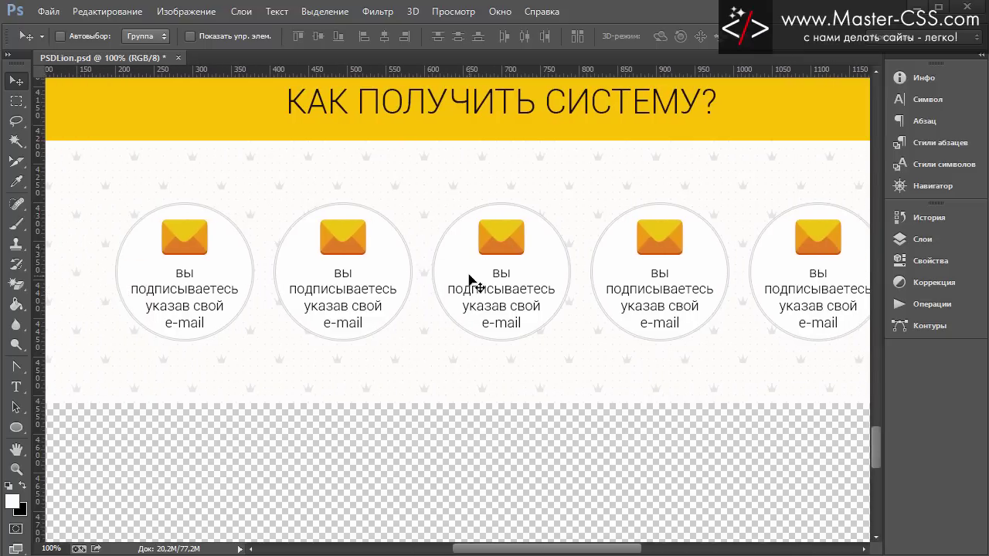
{"action": "scroll", "coordinate": [476, 290], "scroll_direction": "down", "scroll_amount": 2}
{"action": "scroll", "coordinate": [477, 291], "scroll_direction": "down", "scroll_amount": 2}
{"action": "scroll", "coordinate": [479, 297], "scroll_direction": "up", "scroll_amount": 1}
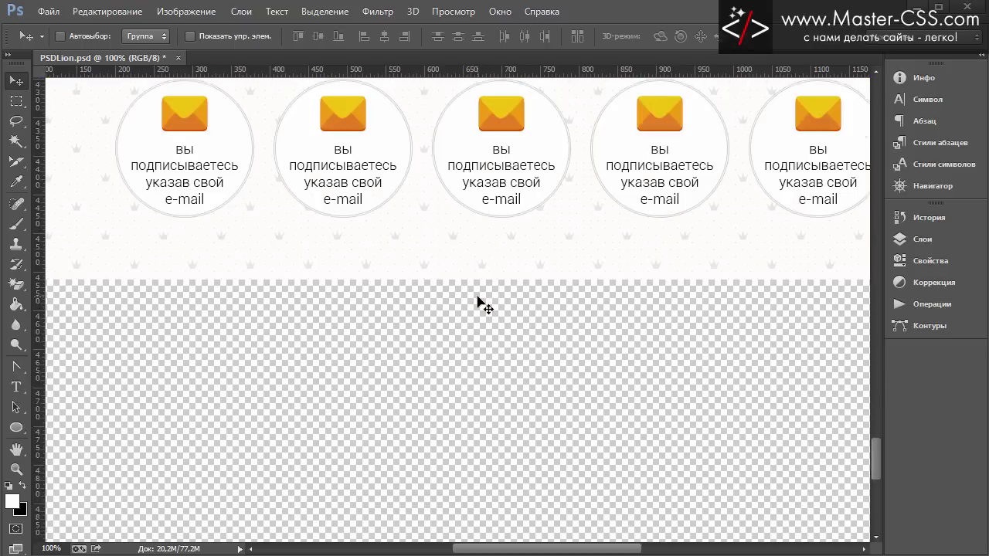
{"action": "scroll", "coordinate": [479, 301], "scroll_direction": "down", "scroll_amount": 1}
{"action": "scroll", "coordinate": [479, 307], "scroll_direction": "up", "scroll_amount": 2}
{"action": "scroll", "coordinate": [486, 298], "scroll_direction": "up", "scroll_amount": 3}
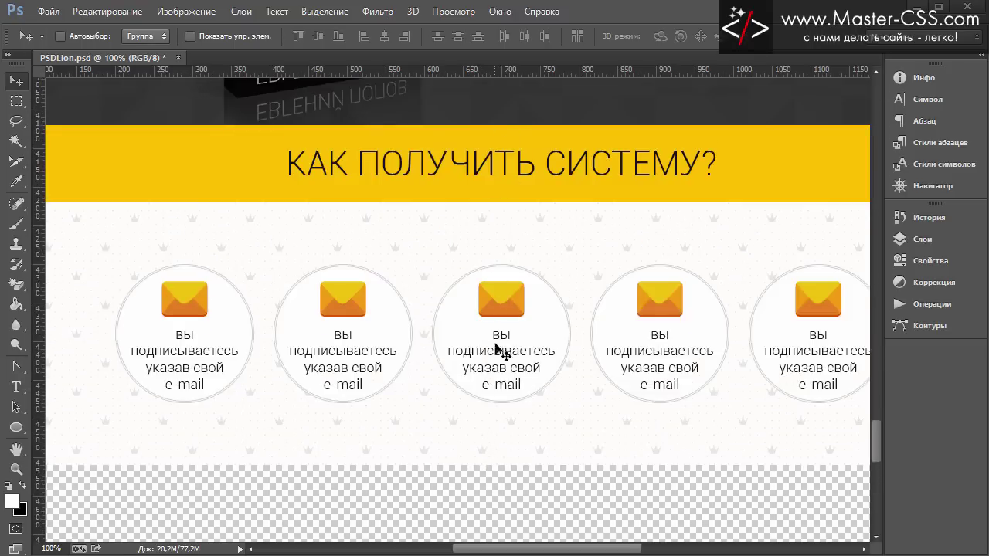
{"action": "scroll", "coordinate": [514, 369], "scroll_direction": "down", "scroll_amount": 4}
{"action": "scroll", "coordinate": [503, 366], "scroll_direction": "down", "scroll_amount": 2}
{"action": "scroll", "coordinate": [503, 366], "scroll_direction": "down", "scroll_amount": 2}
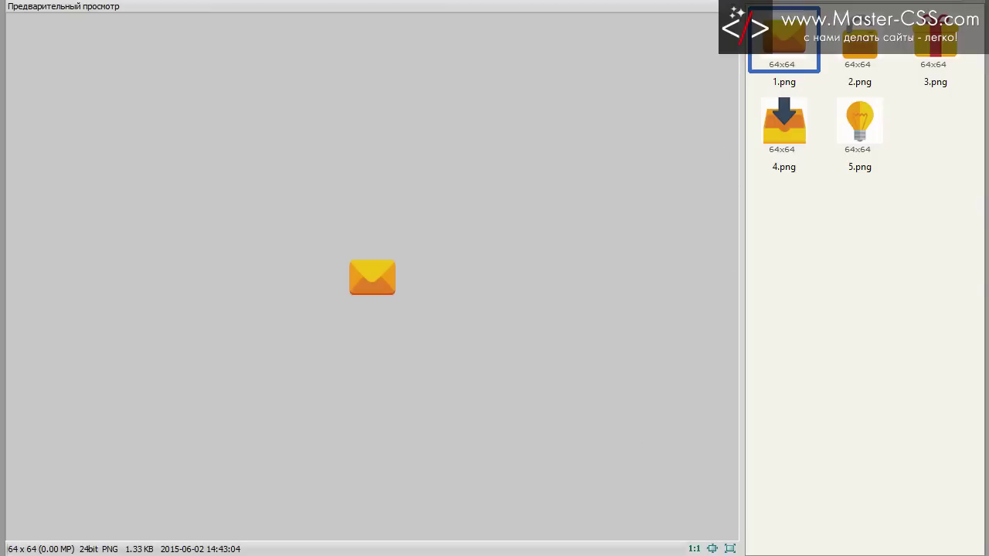
Open primfull.jpg in the image viewer, view its final block at 1:1, then fit it again
{"action": "key", "text": "BackSpace"}
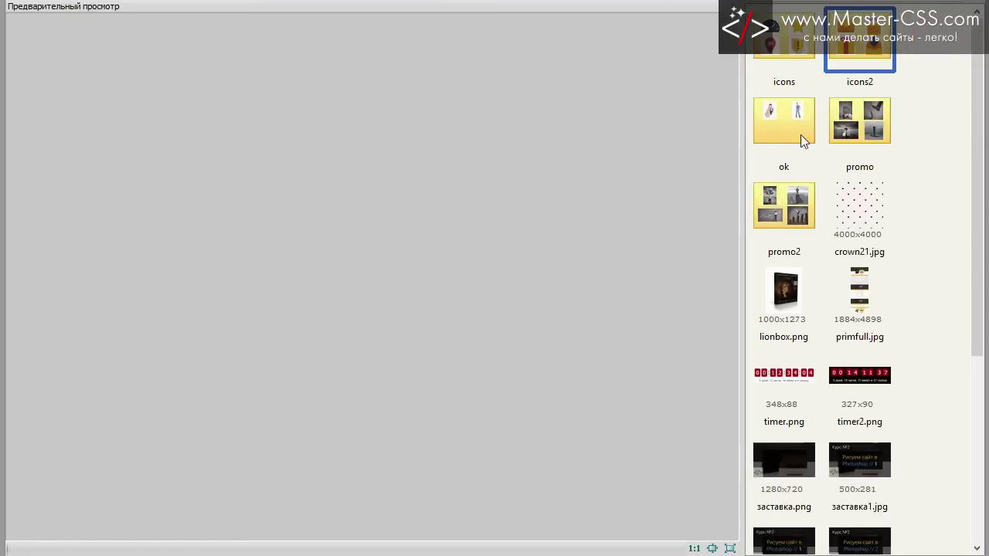
{"action": "left_click", "coordinate": [836, 305]}
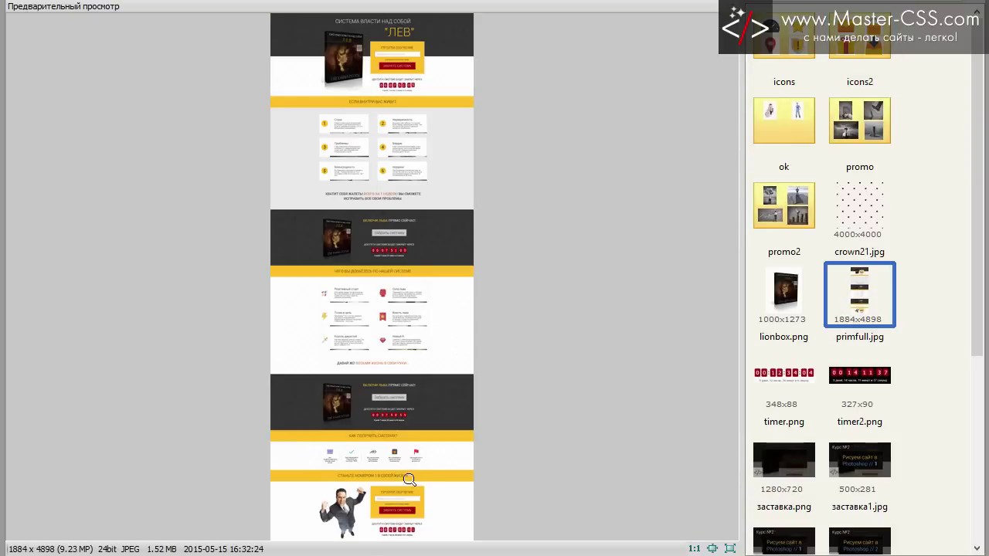
{"action": "key", "text": "Right"}
{"action": "key", "text": "Left"}
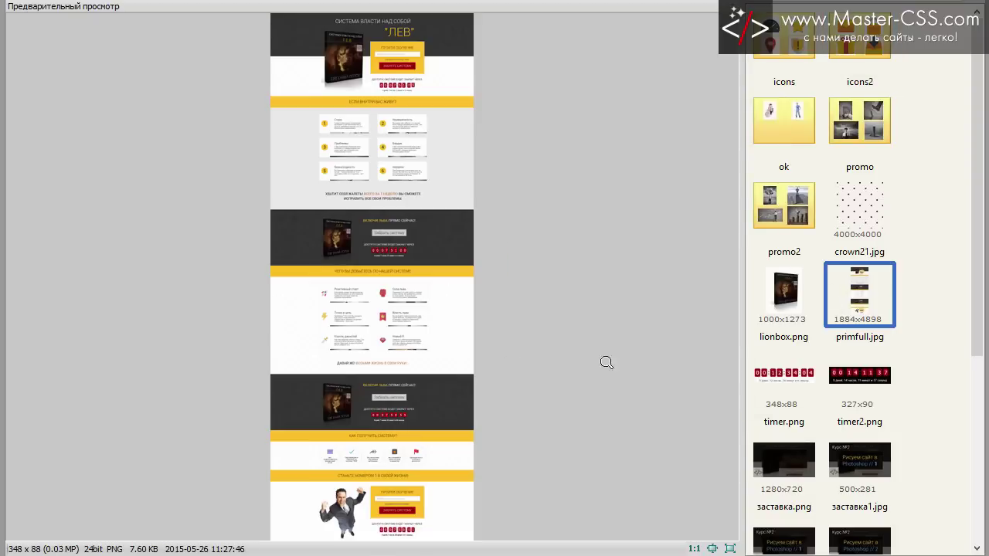
{"action": "left_click", "coordinate": [607, 364]}
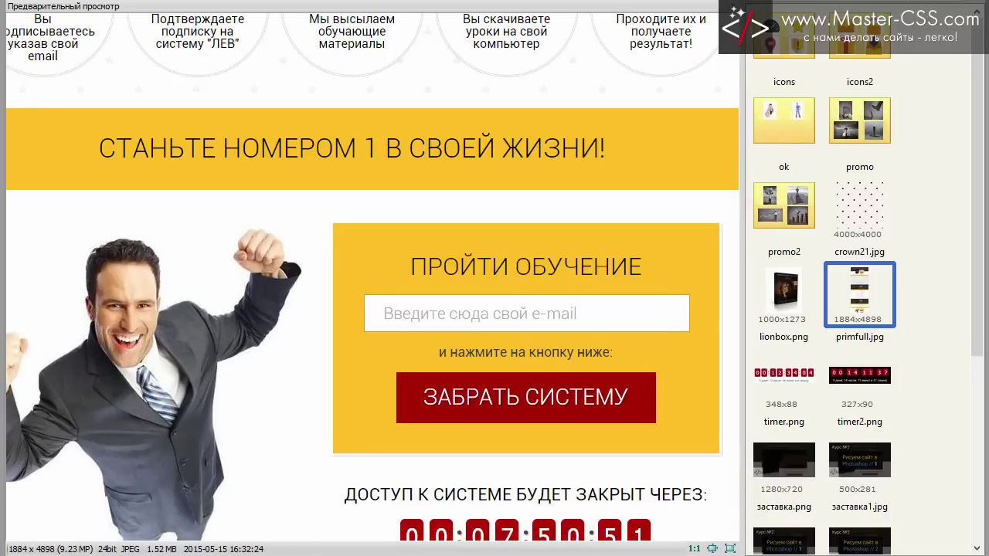
{"action": "key", "text": "KP_Multiply"}
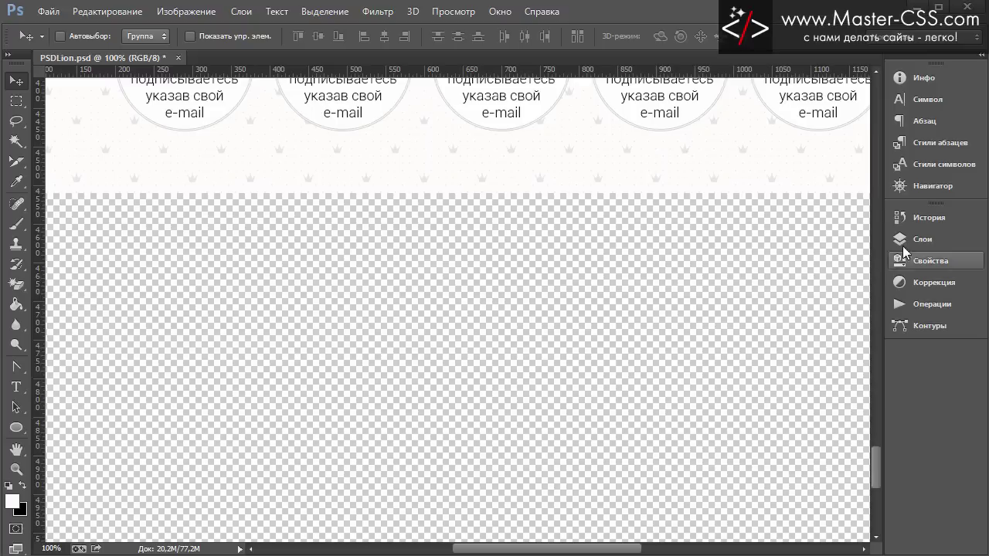
Collapse 'Как работает' and create a new top layer group named Конец
{"action": "left_click", "coordinate": [900, 241]}
{"action": "left_click", "coordinate": [650, 289]}
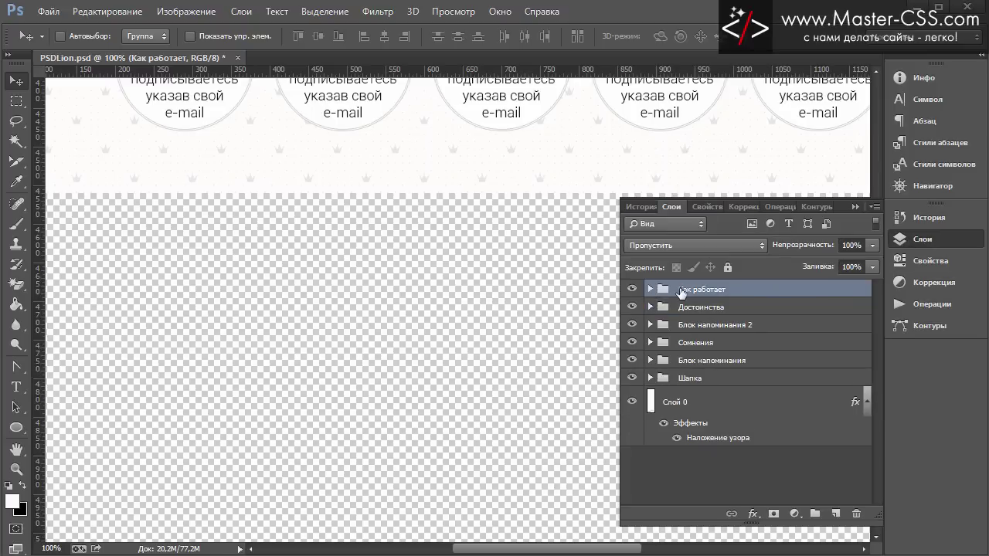
{"action": "left_click", "coordinate": [815, 514]}
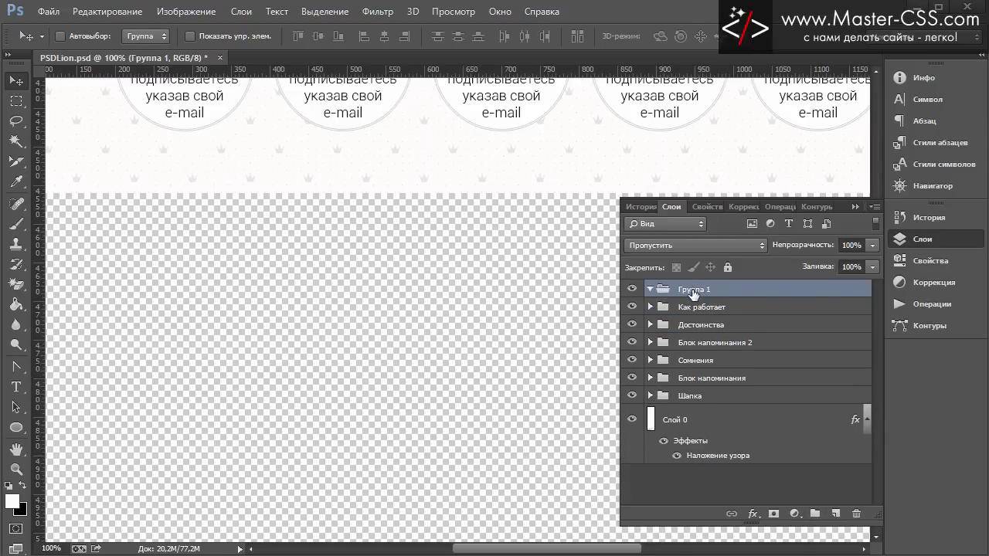
{"action": "double_click", "coordinate": [694, 291]}
{"action": "type", "text": "Rj"}
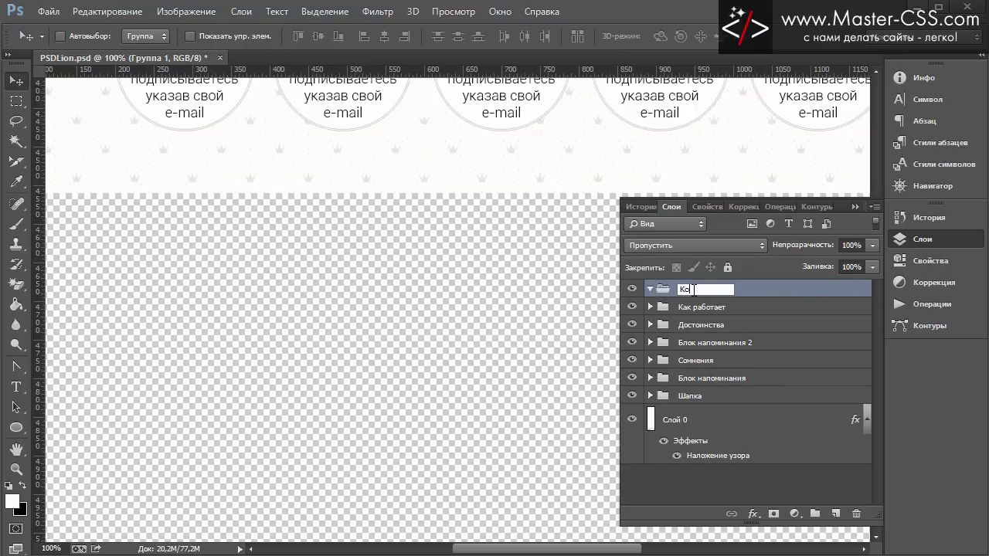
{"action": "key", "text": "Return"}
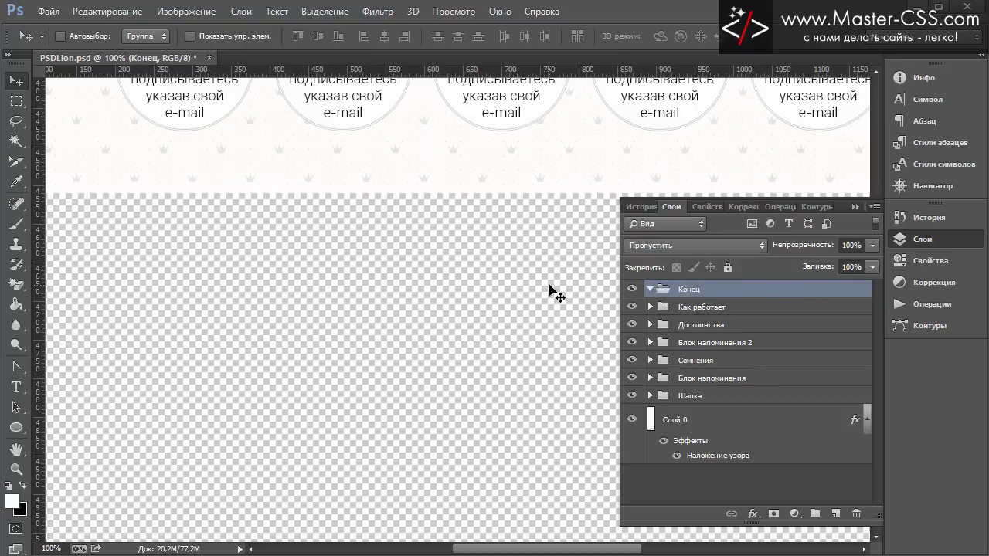
Duplicate the 'как получить систему?' heading text together with its Фон заголовка копия background layer
{"action": "scroll", "coordinate": [549, 289], "scroll_direction": "up", "scroll_amount": 2}
{"action": "scroll", "coordinate": [550, 290], "scroll_direction": "up", "scroll_amount": 3}
{"action": "scroll", "coordinate": [550, 290], "scroll_direction": "up", "scroll_amount": 3}
{"action": "scroll", "coordinate": [550, 291], "scroll_direction": "up", "scroll_amount": 1}
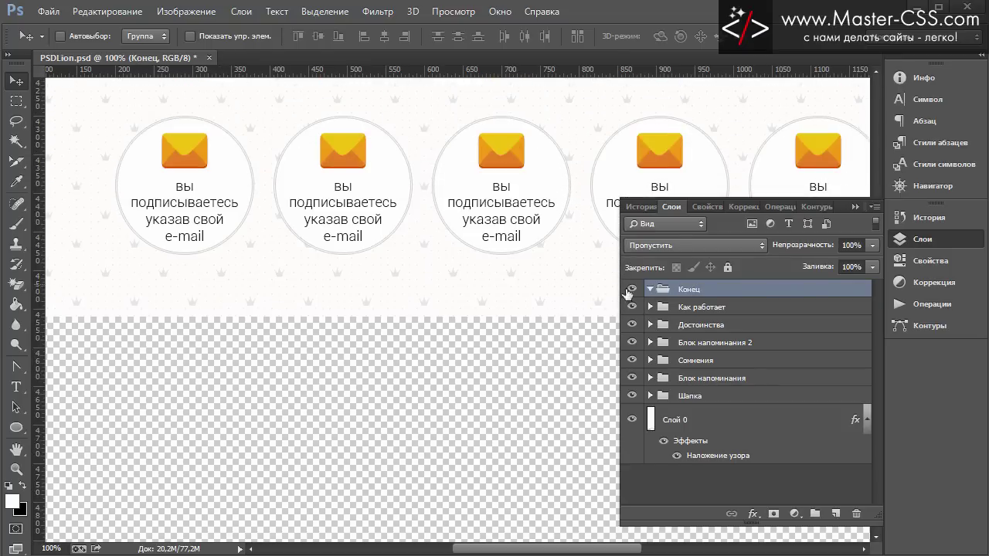
{"action": "left_click", "coordinate": [651, 307]}
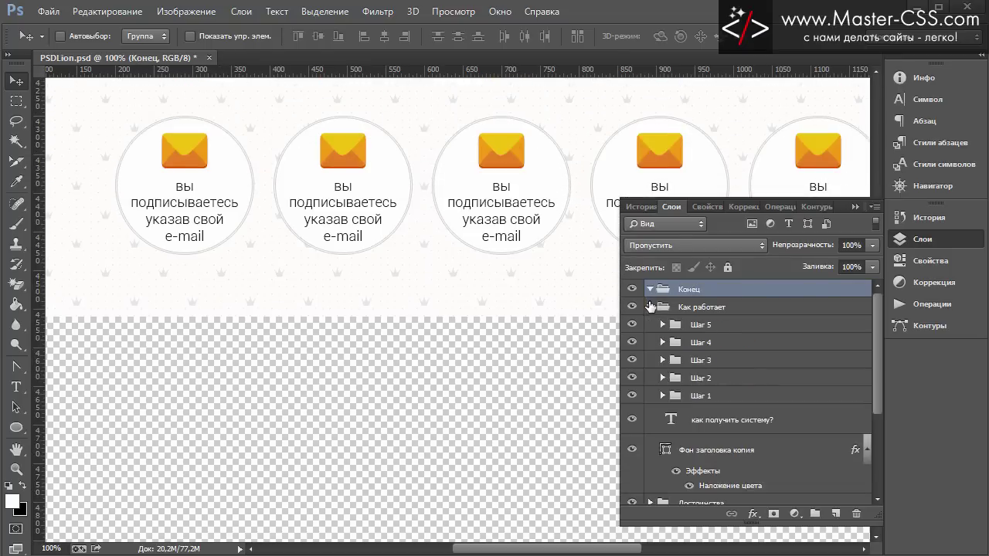
{"action": "left_click", "coordinate": [711, 309]}
{"action": "scroll", "coordinate": [761, 417], "scroll_direction": "down", "scroll_amount": 2}
{"action": "scroll", "coordinate": [759, 415], "scroll_direction": "down", "scroll_amount": 1}
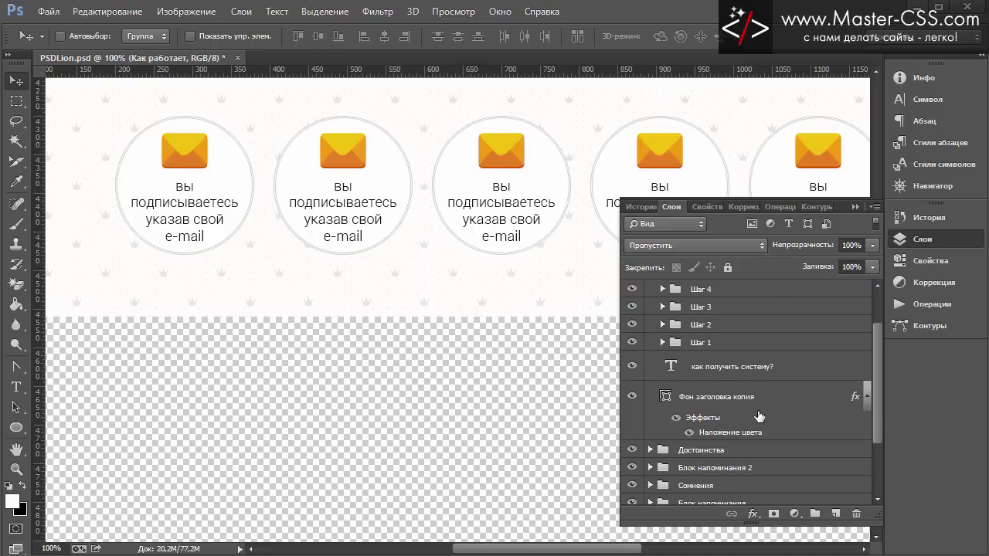
{"action": "scroll", "coordinate": [759, 416], "scroll_direction": "down", "scroll_amount": 1}
{"action": "left_click", "coordinate": [737, 380]}
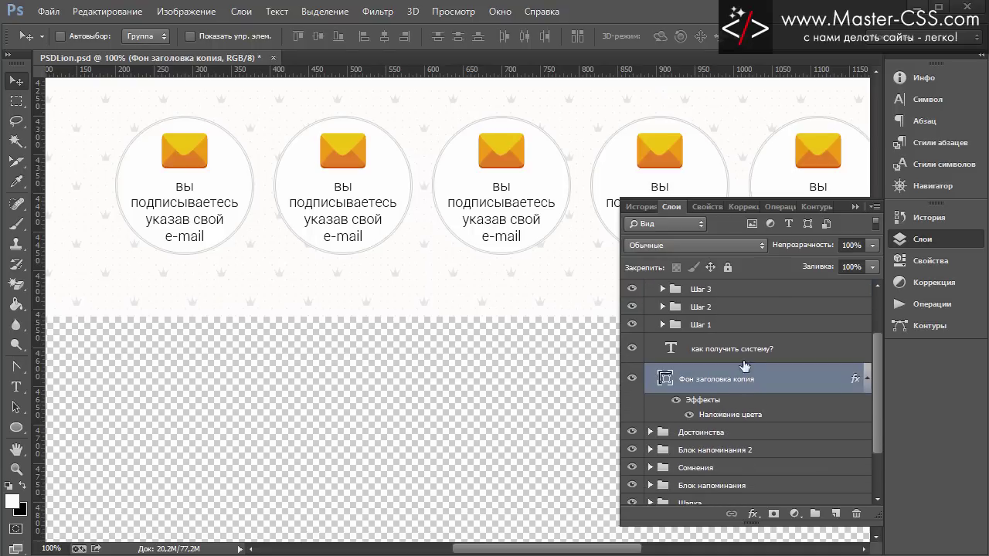
{"action": "left_click", "coordinate": [741, 351], "text": "shift"}
{"action": "key", "text": "ctrl+j"}
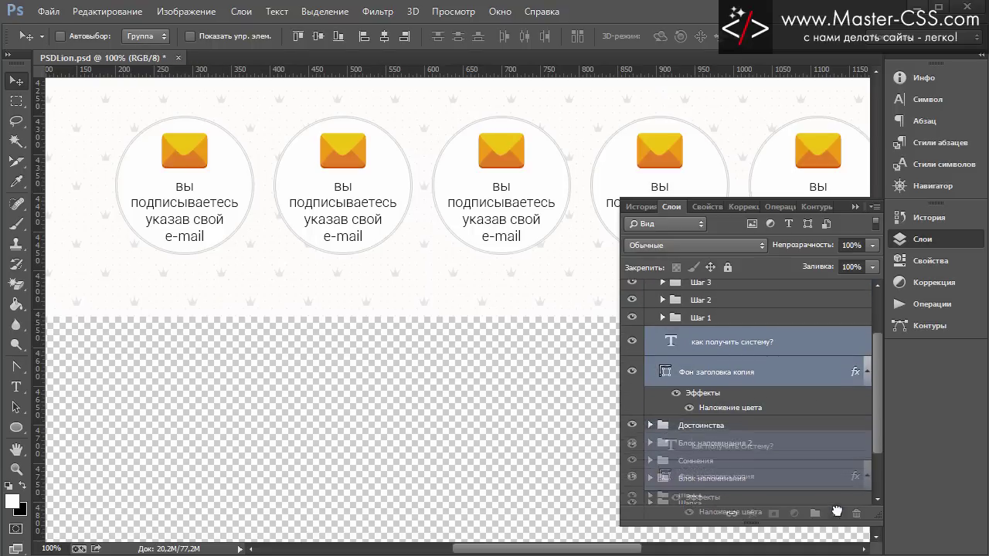
{"action": "scroll", "coordinate": [825, 452], "scroll_direction": "up", "scroll_amount": 4}
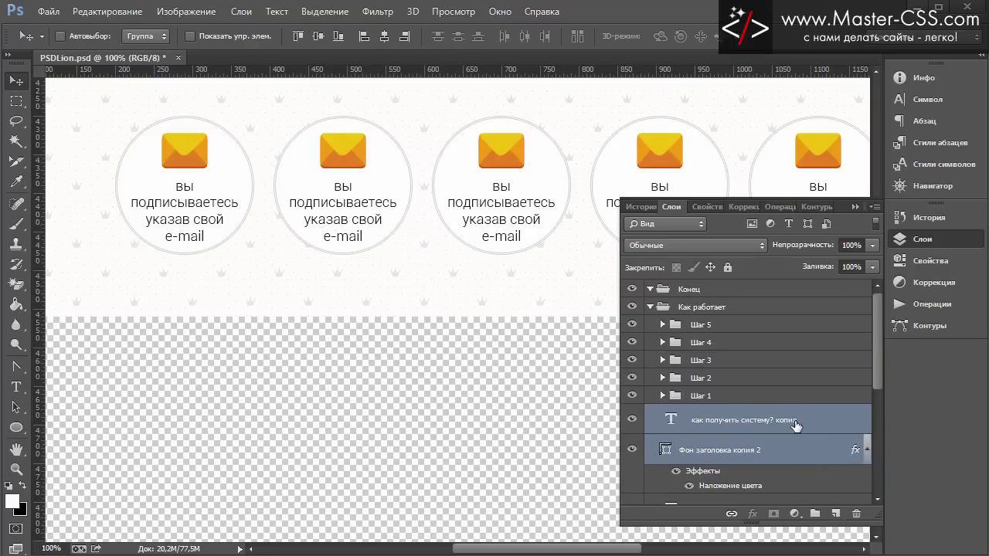
Move the copied yellow banner into the Конец group, placed below the e-mail circles
{"action": "left_click_drag", "start_coordinate": [796, 429], "coordinate": [756, 292]}
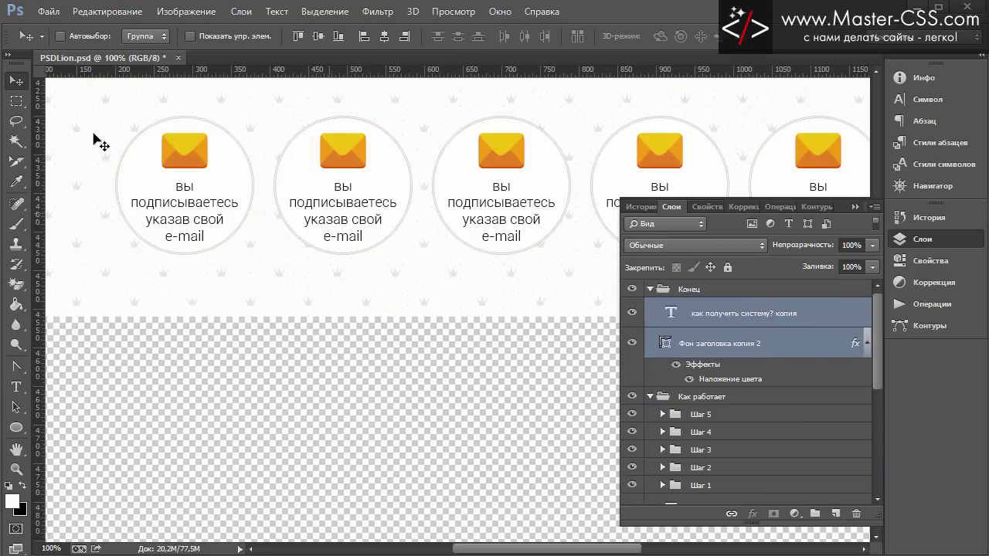
{"action": "left_click_drag", "start_coordinate": [417, 96], "coordinate": [412, 430]}
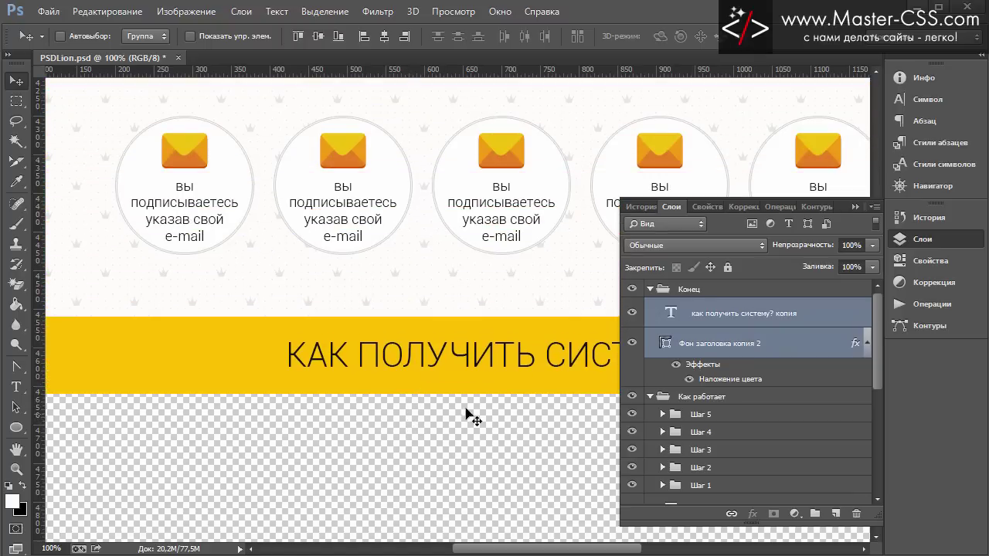
{"action": "scroll", "coordinate": [466, 412], "scroll_direction": "down", "scroll_amount": 5}
{"action": "scroll", "coordinate": [476, 376], "scroll_direction": "up", "scroll_amount": 4}
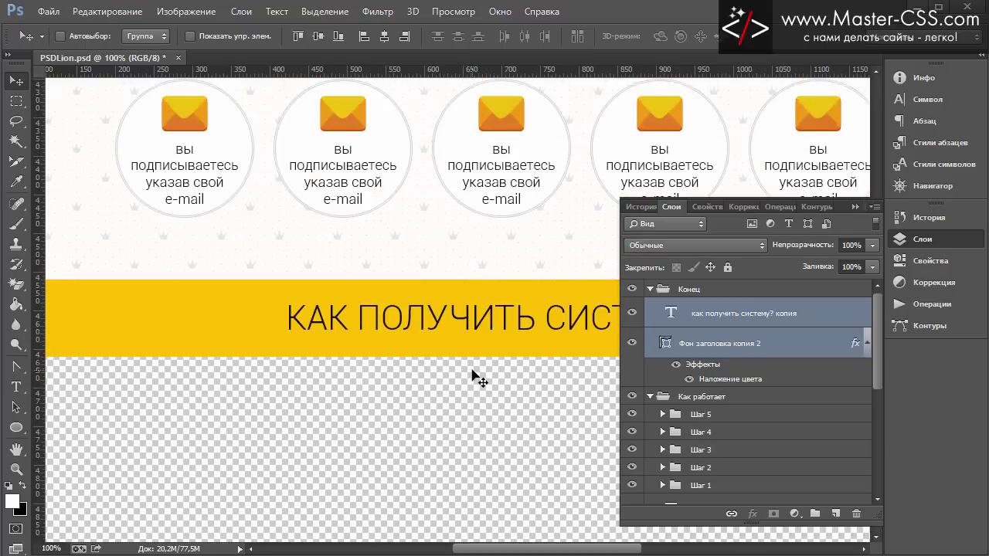
{"action": "scroll", "coordinate": [477, 377], "scroll_direction": "down", "scroll_amount": 3}
{"action": "scroll", "coordinate": [476, 376], "scroll_direction": "down", "scroll_amount": 1}
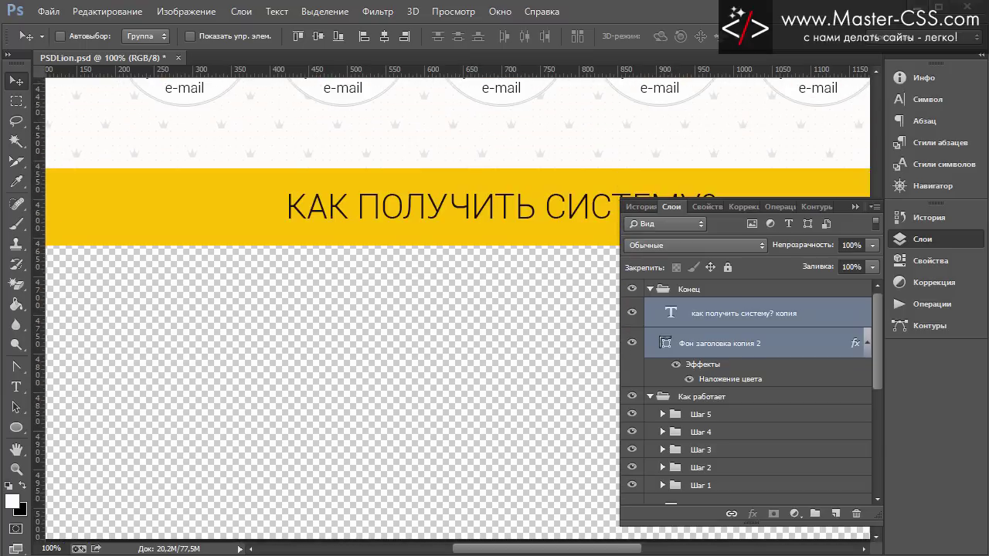
Compare the new heading placement against the reference mockup's heading section
{"action": "key", "text": "alt+Tab"}
{"action": "left_click", "coordinate": [357, 485]}
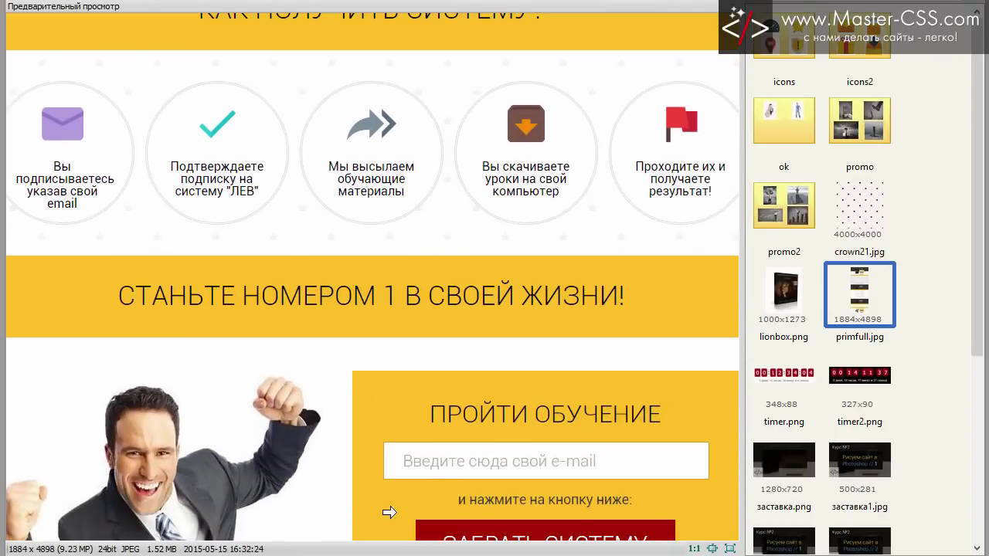
{"action": "left_click", "coordinate": [388, 512]}
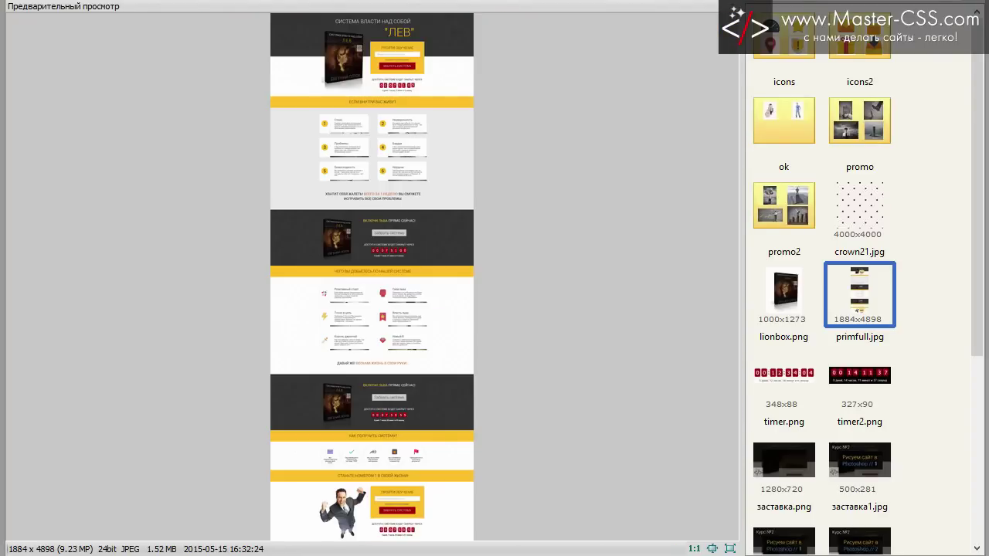
{"action": "key", "text": "alt+Tab"}
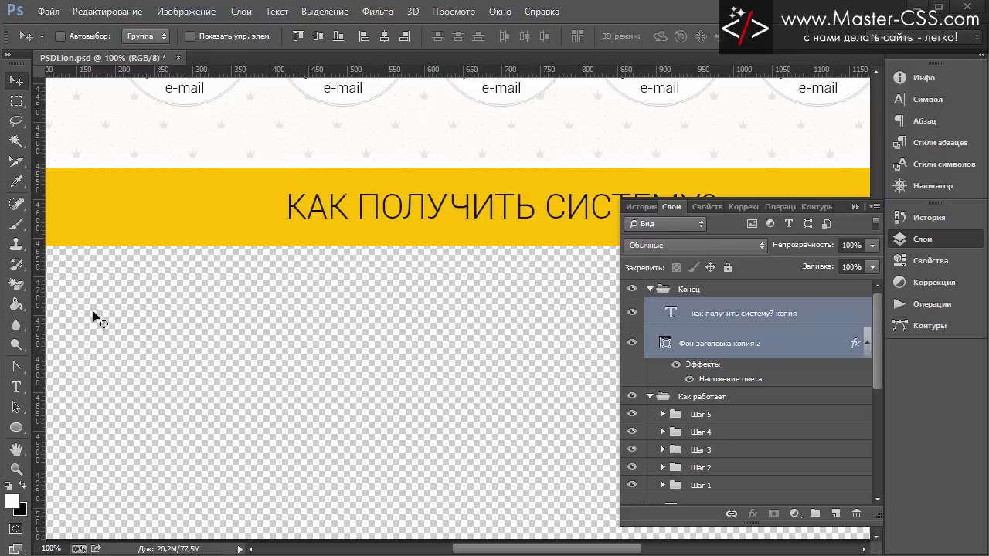
Remove the accidentally created empty text layer Слой 13 from the yellow band
{"action": "left_click", "coordinate": [22, 386]}
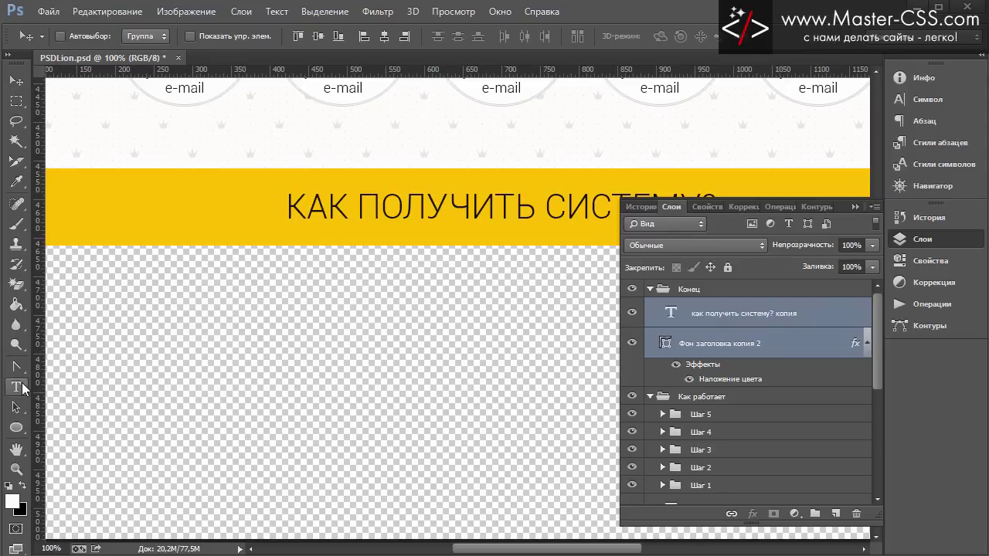
{"action": "left_click", "coordinate": [288, 207]}
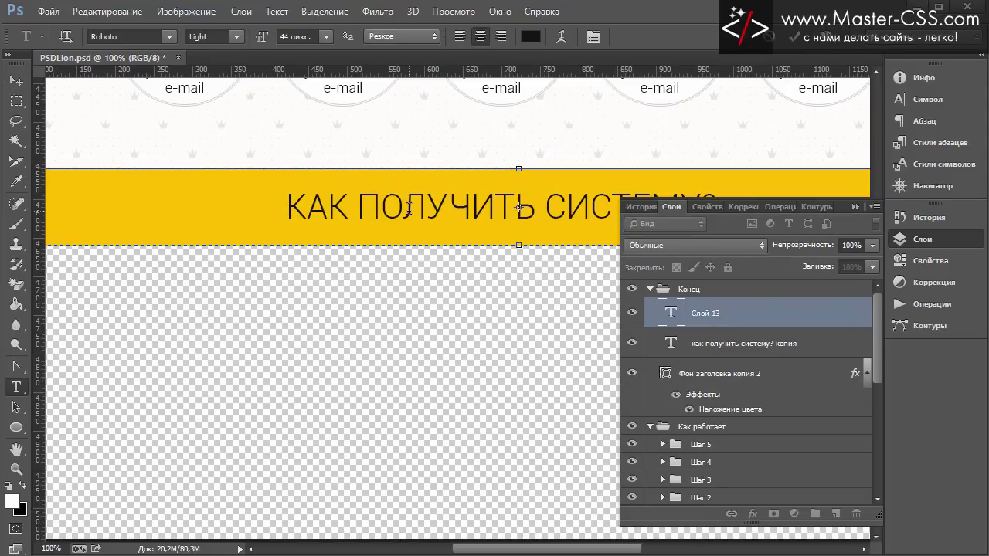
{"action": "key", "text": "ctrl+Return"}
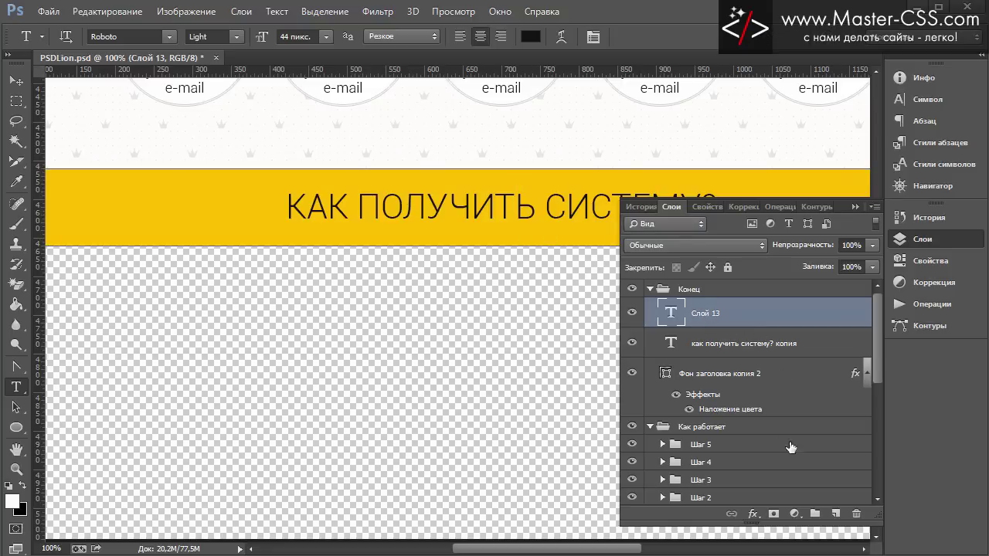
{"action": "left_click", "coordinate": [856, 514]}
{"action": "left_click", "coordinate": [643, 180]}
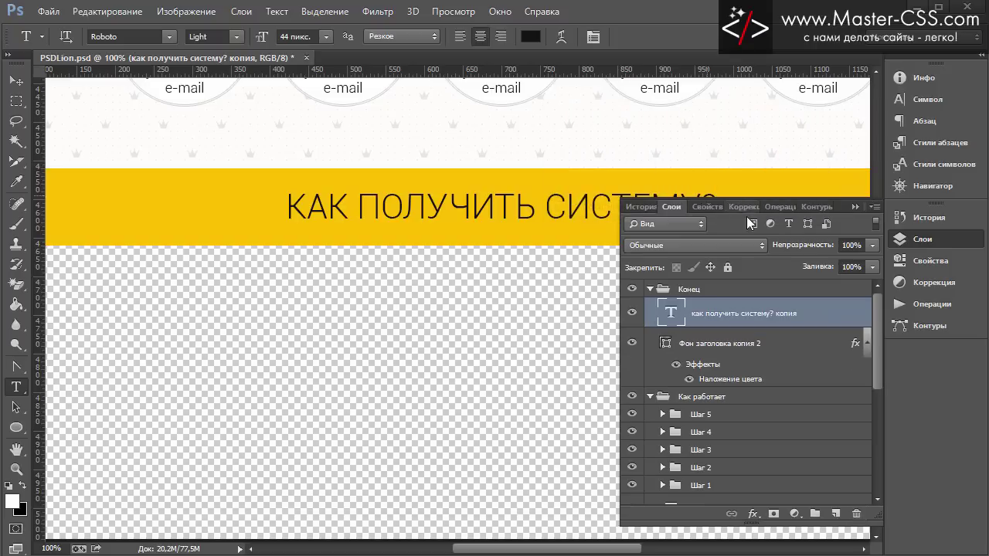
Replace the copied heading text with 'СТАНЬТЕ НОМЕРОМ 1 В СВОЕЙ НИШЕ'
{"action": "left_click", "coordinate": [294, 202]}
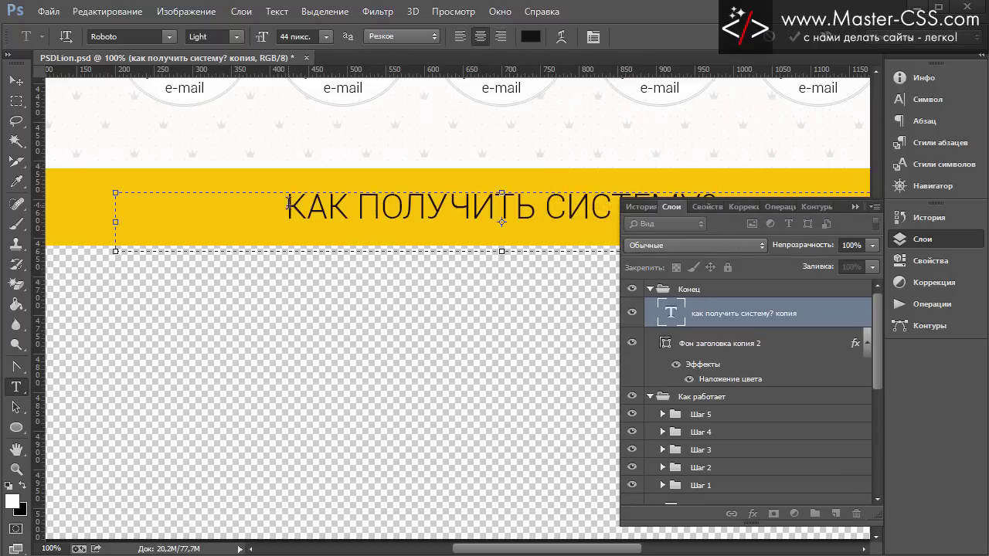
{"action": "left_click_drag", "start_coordinate": [288, 202], "coordinate": [825, 193]}
{"action": "type", "text": "СТАНЬТЕ НО"}
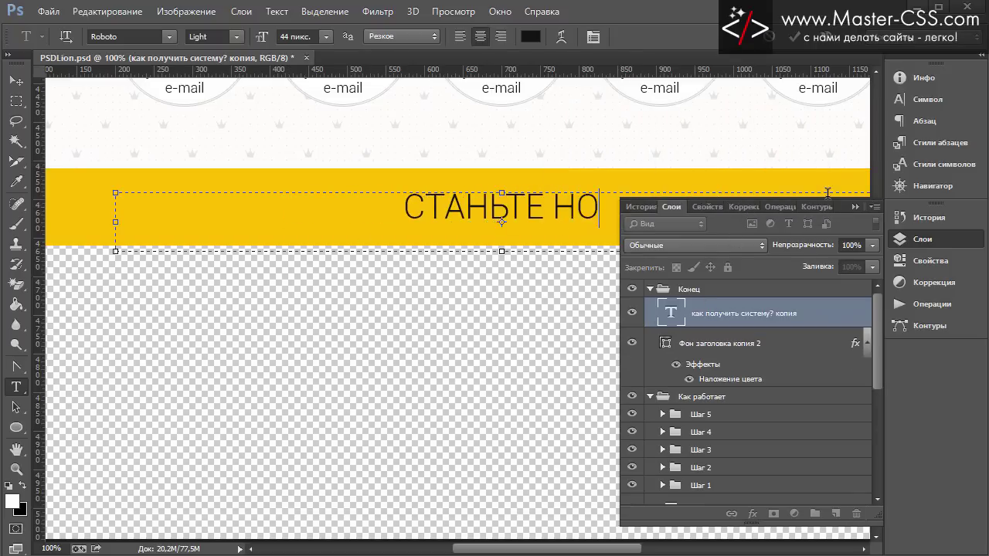
{"action": "type", "text": "МЕРОМ 1"}
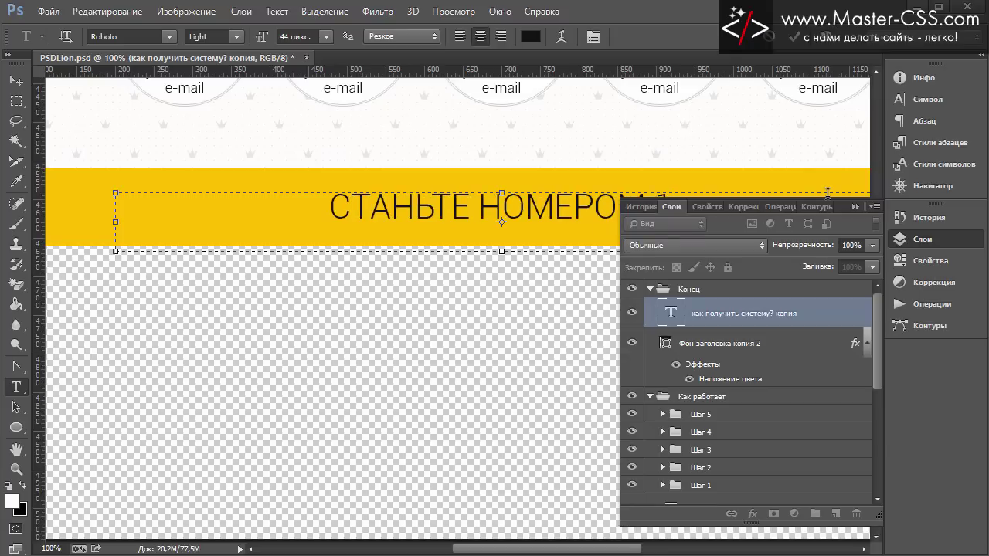
{"action": "type", "text": " В СВОЕЙ"}
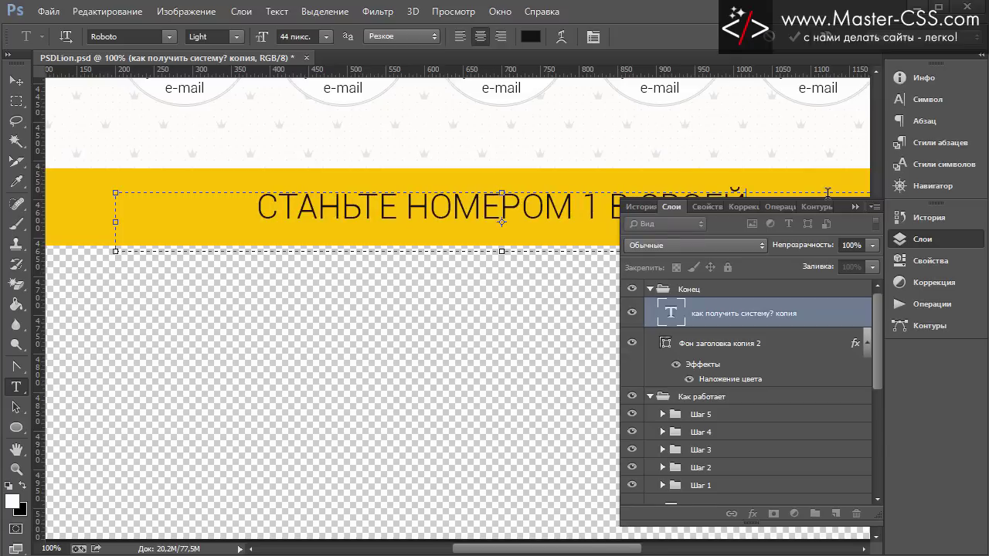
{"action": "type", "text": " НИШЕ"}
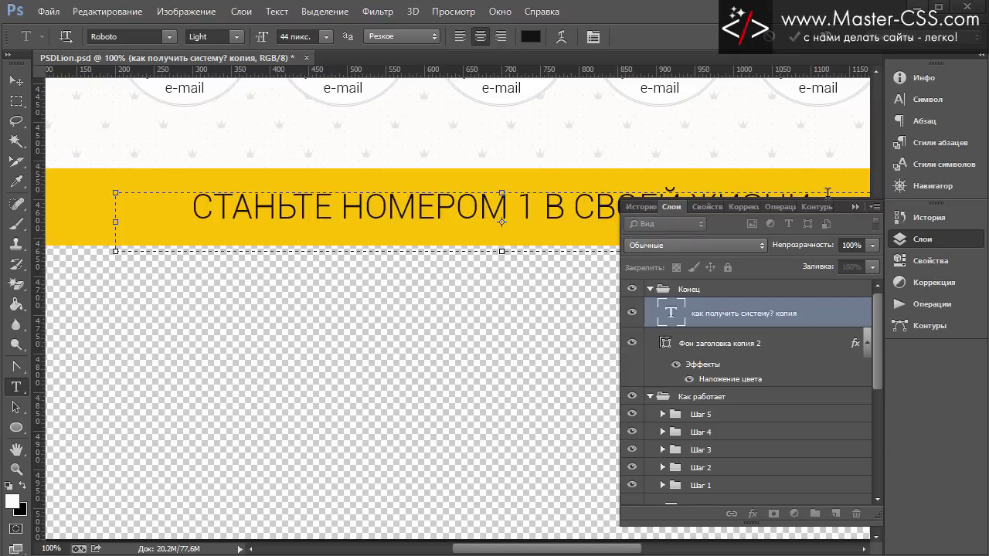
{"action": "left_click", "coordinate": [854, 206]}
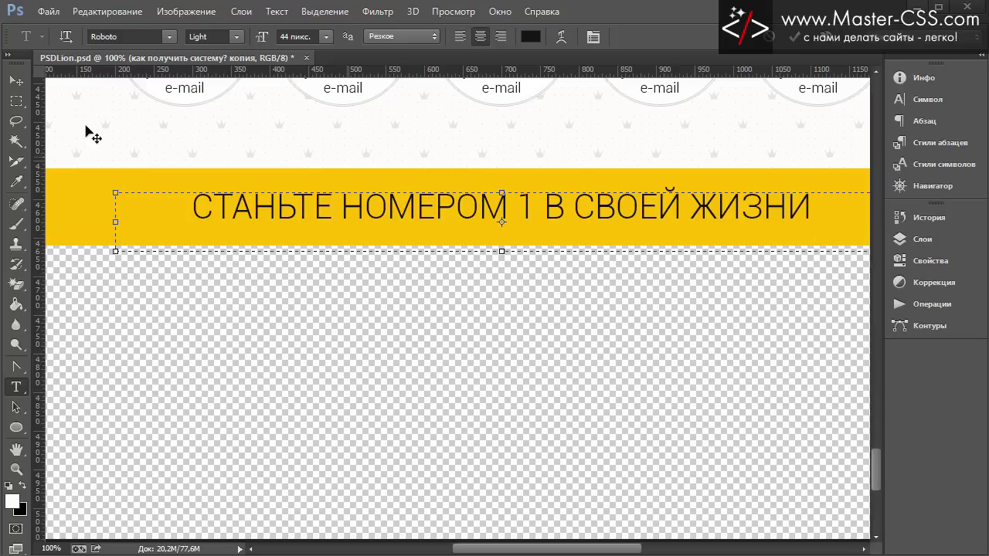
{"action": "left_click", "coordinate": [15, 81]}
Draw a white rectangle inside the Конец group with the Rectangle tool
{"action": "scroll", "coordinate": [459, 254], "scroll_direction": "down", "scroll_amount": 2}
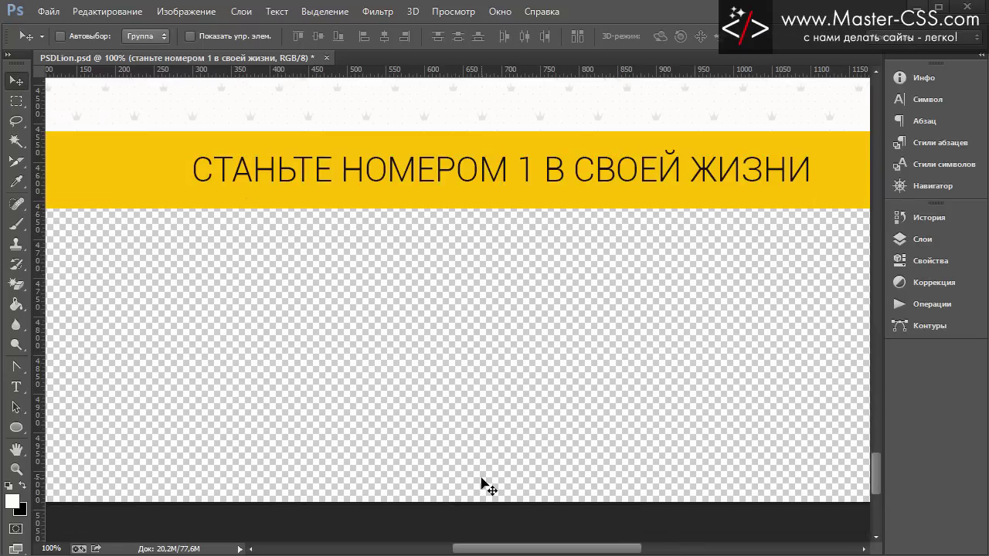
{"action": "left_click", "coordinate": [923, 239]}
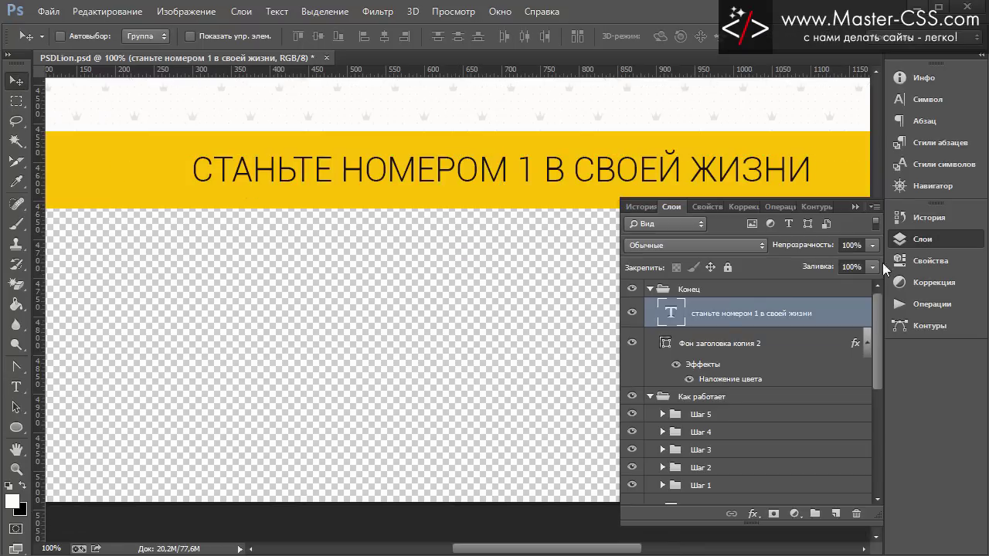
{"action": "left_click", "coordinate": [708, 294]}
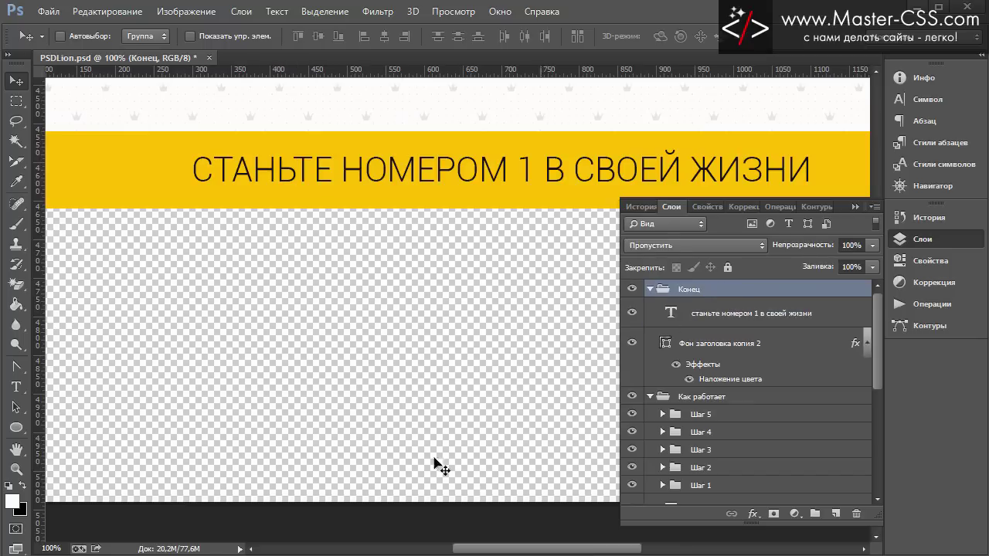
{"action": "left_click_drag", "start_coordinate": [16, 429], "coordinate": [77, 417]}
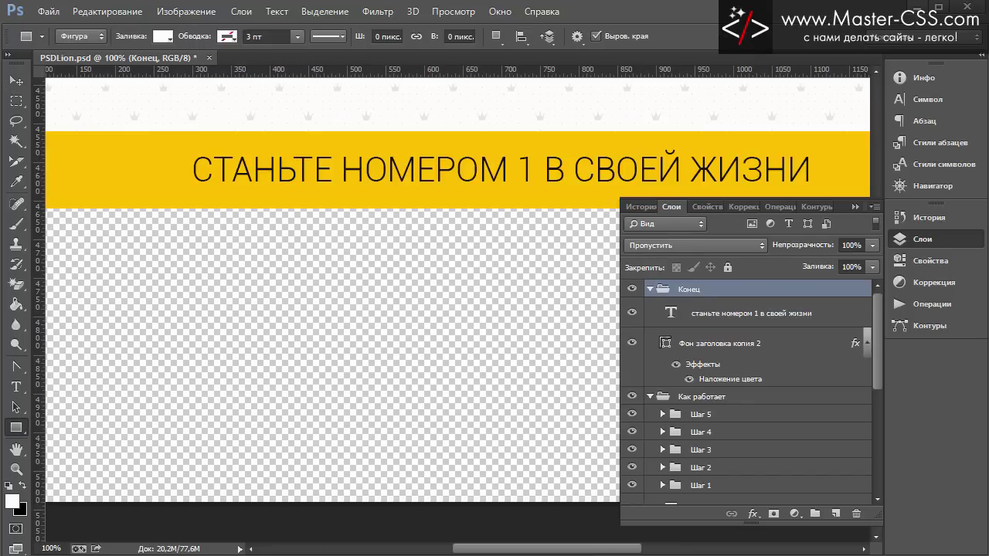
{"action": "left_click_drag", "start_coordinate": [496, 550], "coordinate": [446, 550]}
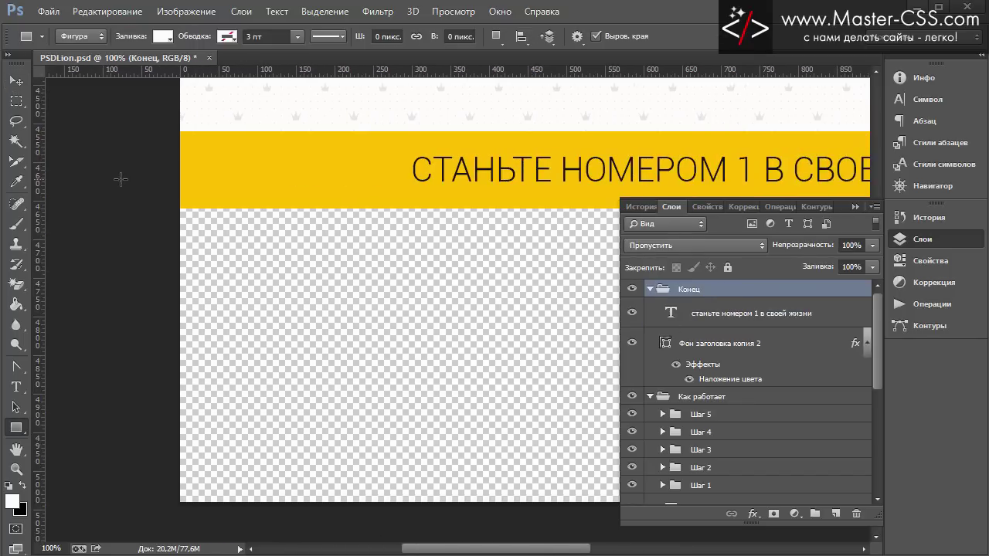
{"action": "mouse_move", "coordinate": [139, 176]}
{"action": "left_mouse_down"}
{"action": "mouse_move", "coordinate": [856, 324]}
{"action": "mouse_move", "coordinate": [836, 522]}
{"action": "mouse_move", "coordinate": [833, 515]}
{"action": "left_mouse_up"}
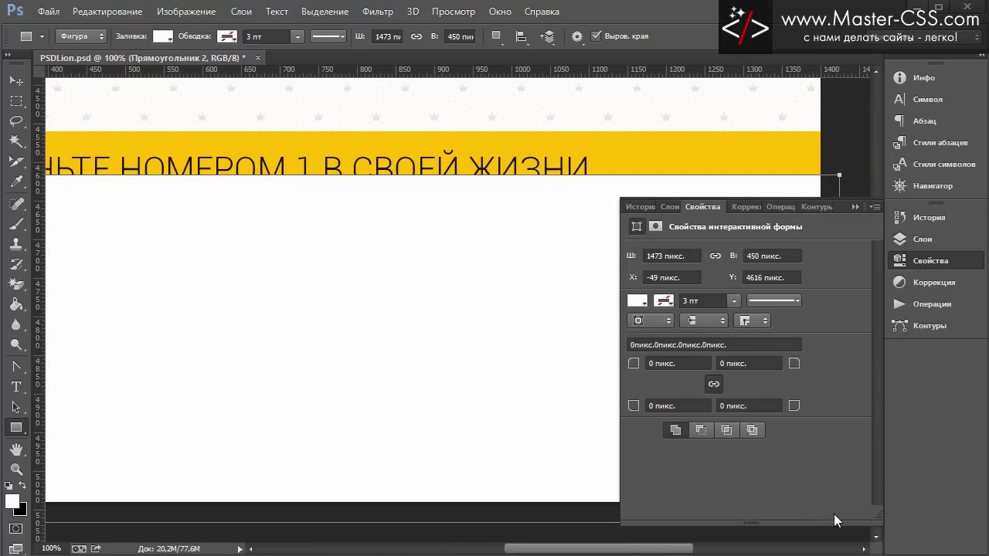
Rename the rectangle layer 'Фон' and place it beneath the heading band layer
{"action": "left_click", "coordinate": [667, 207]}
{"action": "left_click", "coordinate": [741, 339]}
{"action": "left_click", "coordinate": [731, 315]}
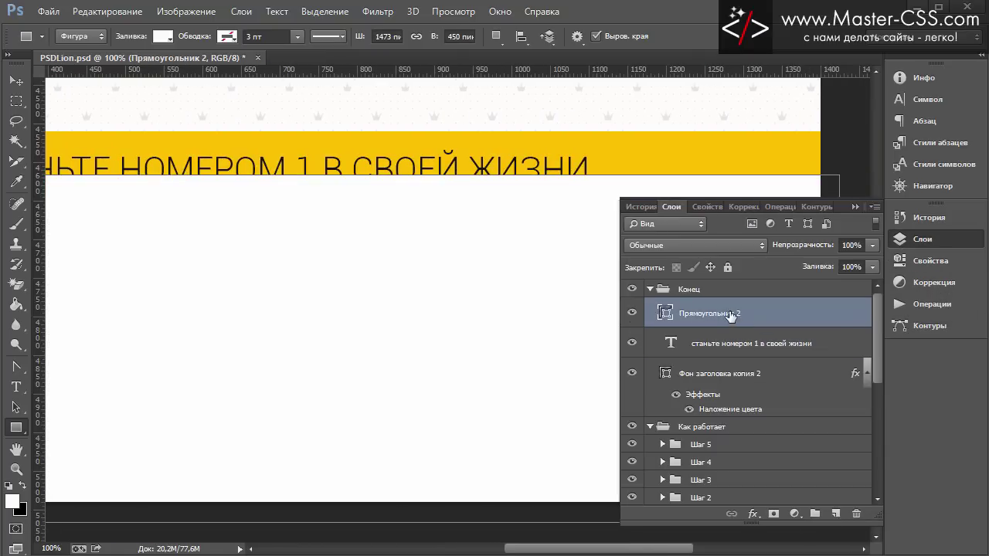
{"action": "double_click", "coordinate": [731, 314]}
{"action": "type", "text": "Фон"}
{"action": "key", "text": "Return"}
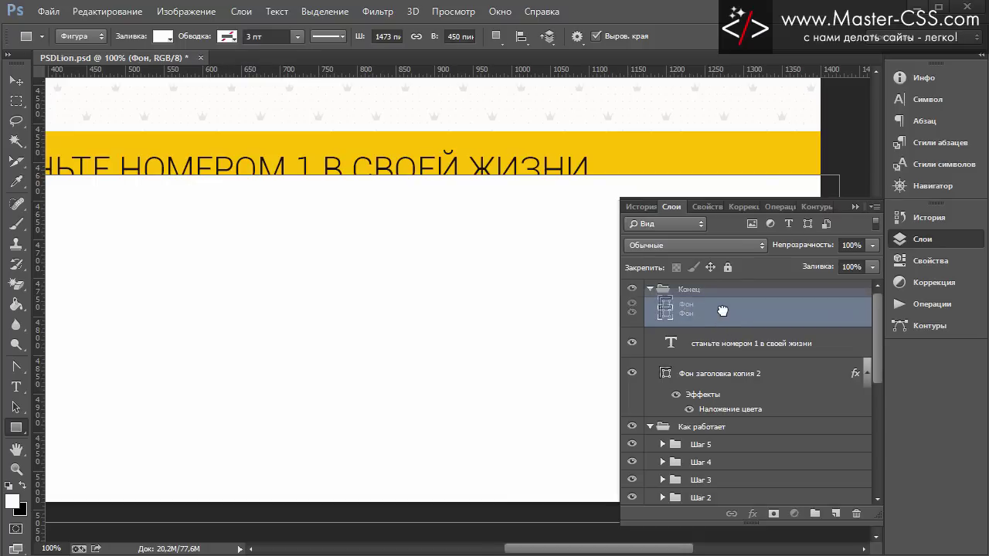
{"action": "left_click_drag", "start_coordinate": [726, 321], "coordinate": [698, 290]}
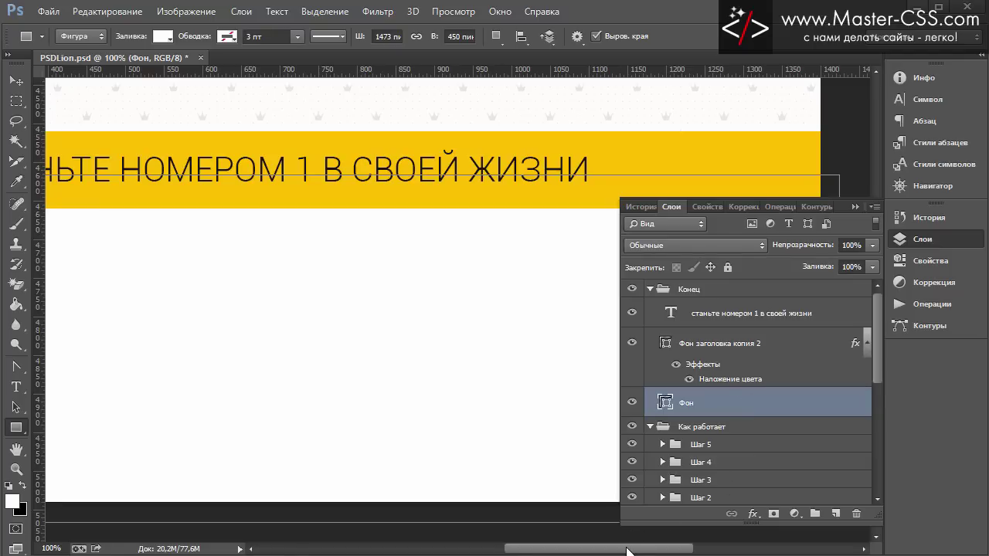
{"action": "left_click_drag", "start_coordinate": [627, 552], "coordinate": [575, 551]}
{"action": "left_click", "coordinate": [19, 91]}
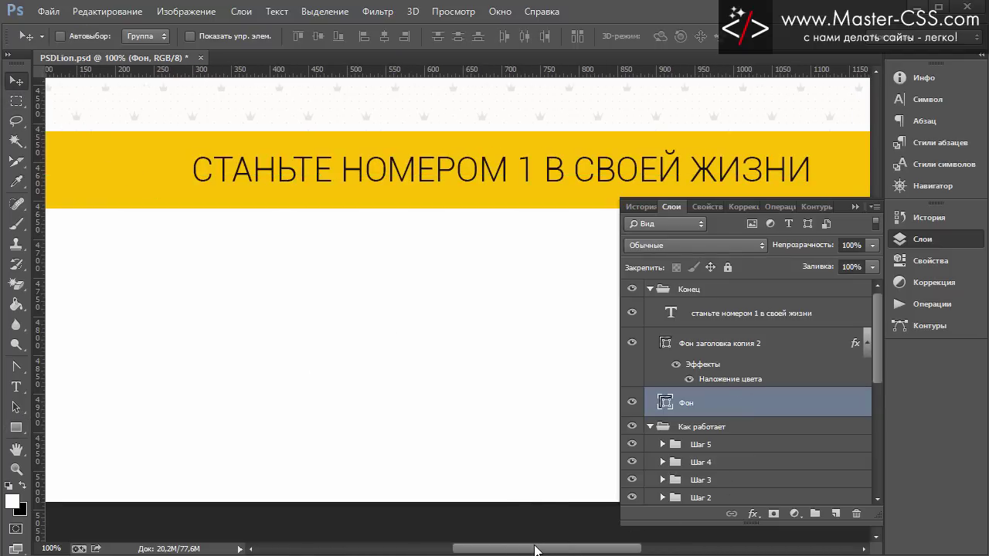
Collapse the Конец and Как работает groups and expand Шапка in Layers
{"action": "left_click_drag", "start_coordinate": [535, 550], "coordinate": [551, 550]}
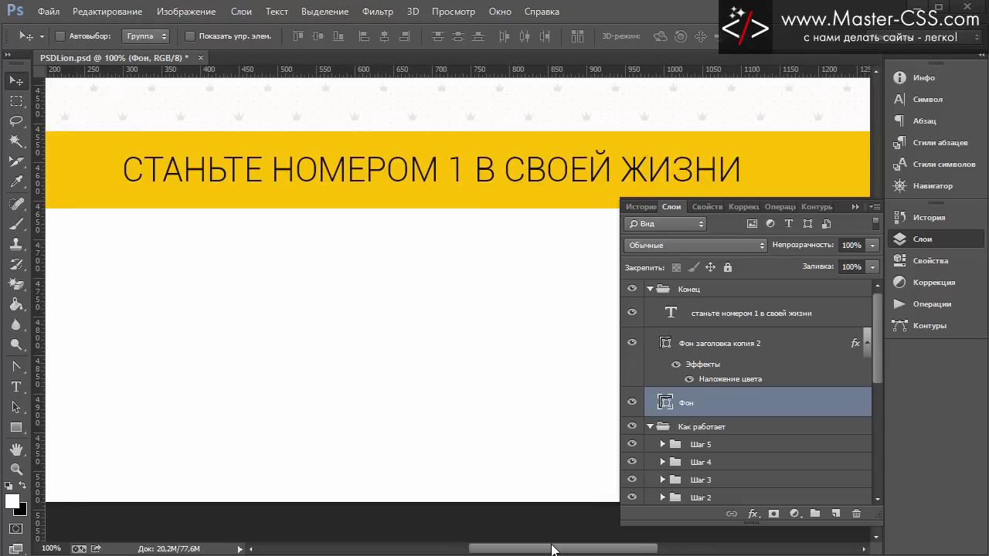
{"action": "left_click", "coordinate": [649, 289]}
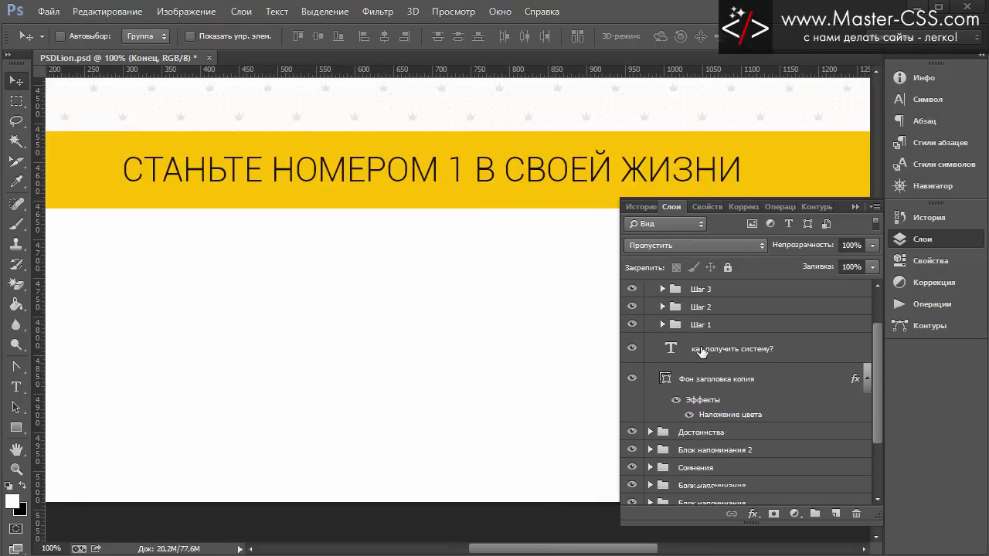
{"action": "left_click", "coordinate": [650, 307]}
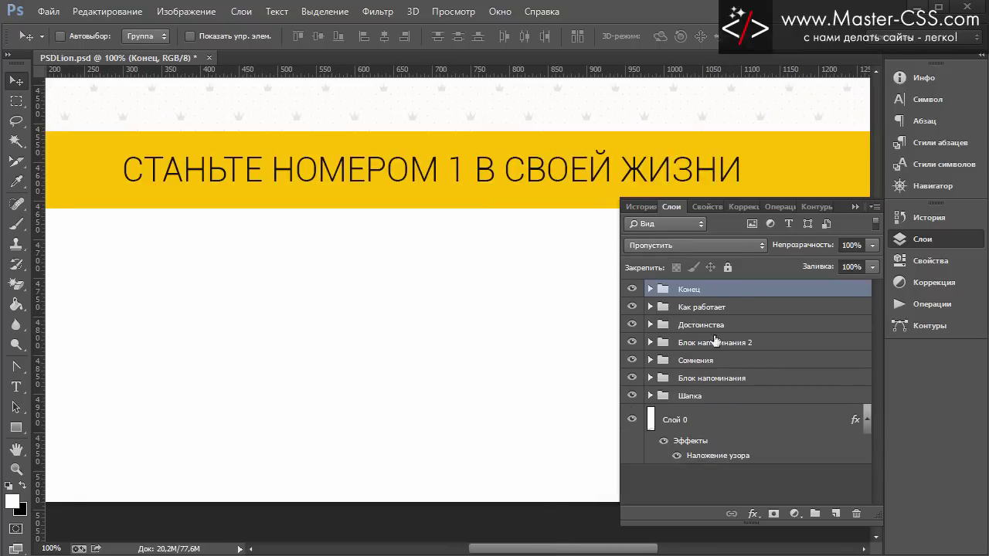
{"action": "left_click", "coordinate": [649, 396]}
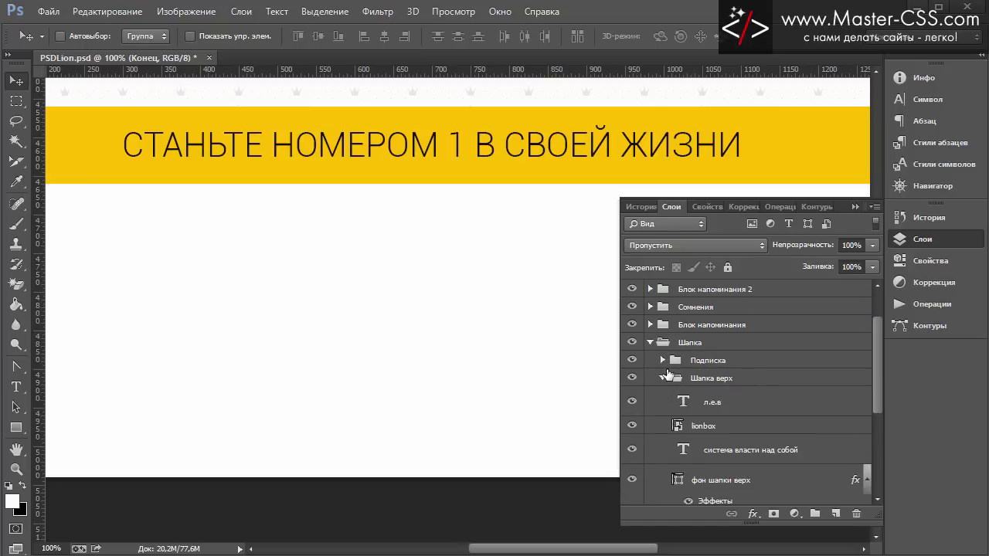
{"action": "left_click", "coordinate": [661, 377]}
{"action": "scroll", "coordinate": [503, 301], "scroll_direction": "up", "scroll_amount": 1}
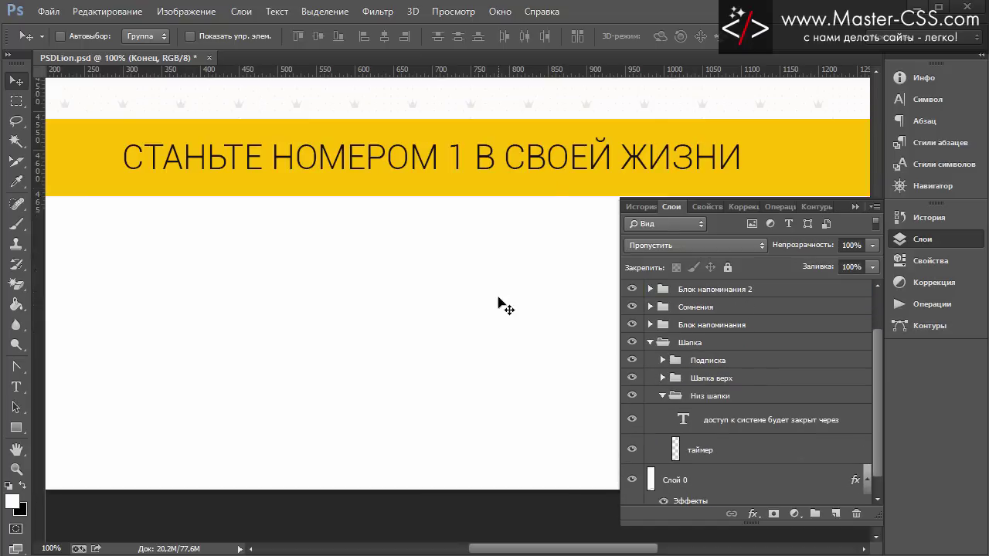
{"action": "scroll", "coordinate": [503, 301], "scroll_direction": "up", "scroll_amount": 8}
{"action": "left_click", "coordinate": [855, 207]}
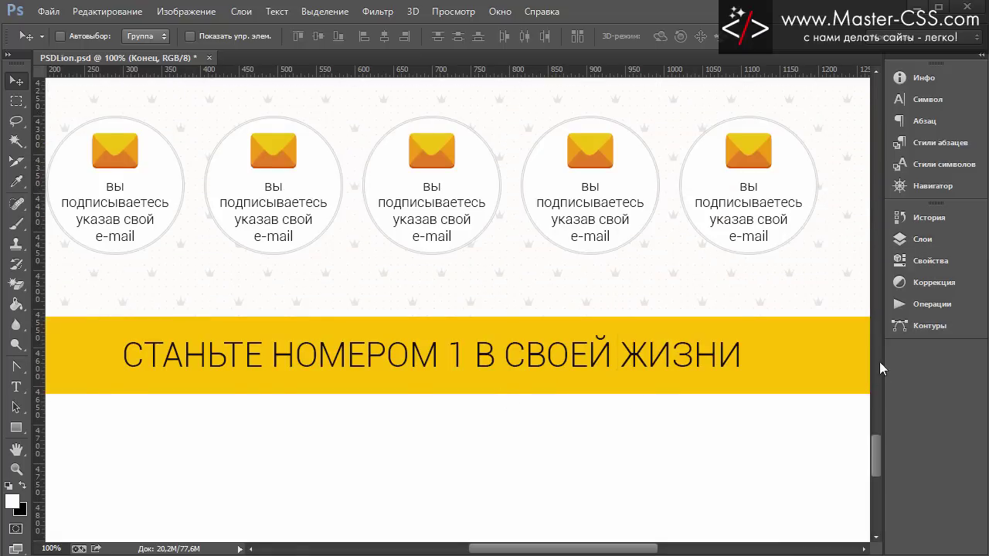
{"action": "left_click_drag", "start_coordinate": [871, 461], "coordinate": [876, 153]}
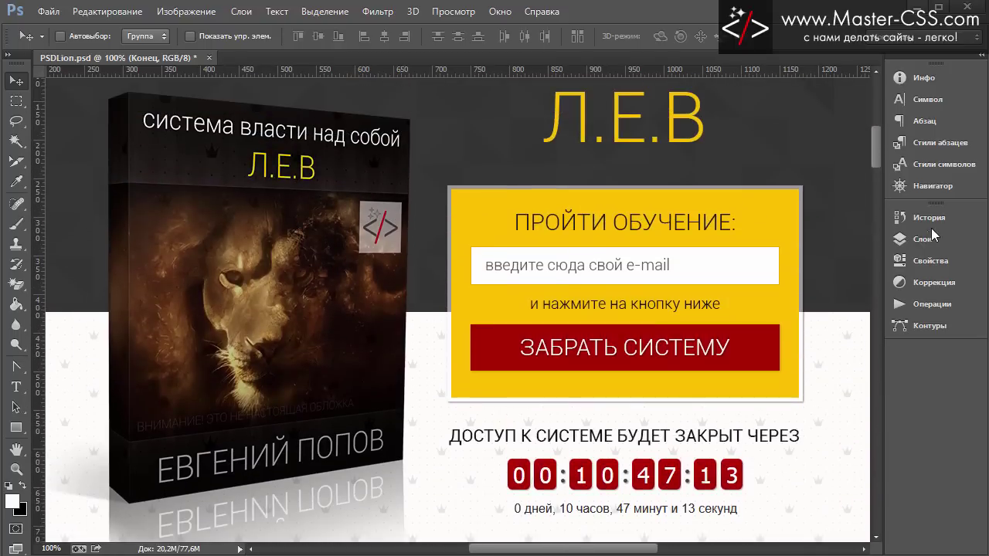
{"action": "left_click", "coordinate": [931, 238]}
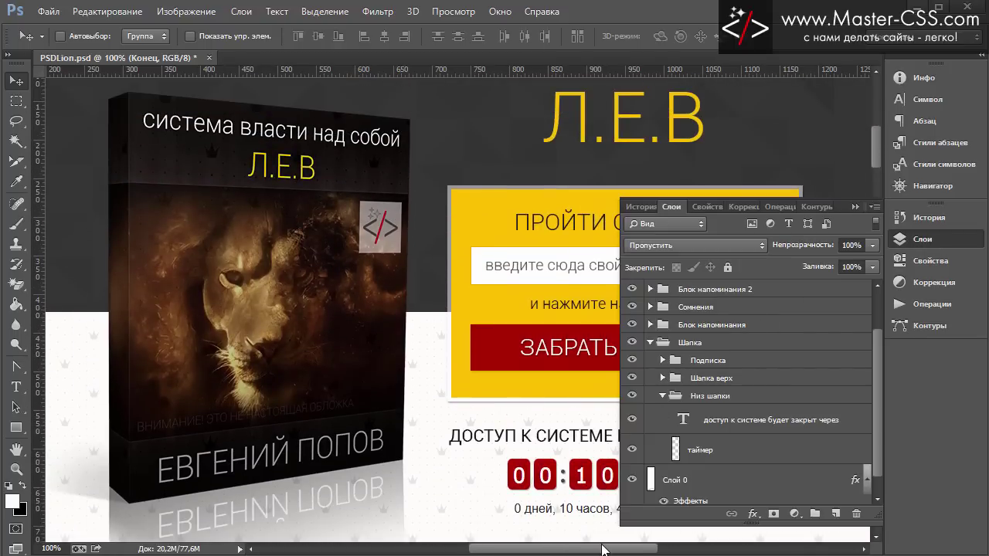
{"action": "left_click_drag", "start_coordinate": [603, 550], "coordinate": [664, 549]}
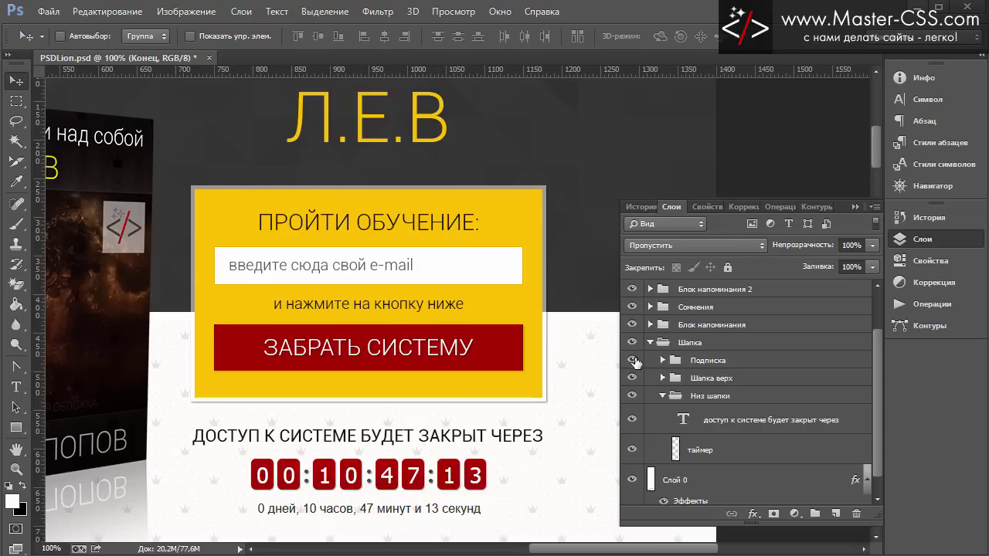
Toggle Подписка and Низ шапки visibility to identify the form and countdown
{"action": "left_click", "coordinate": [632, 360]}
{"action": "left_click", "coordinate": [632, 360]}
{"action": "left_click", "coordinate": [633, 359]}
{"action": "left_click", "coordinate": [633, 395]}
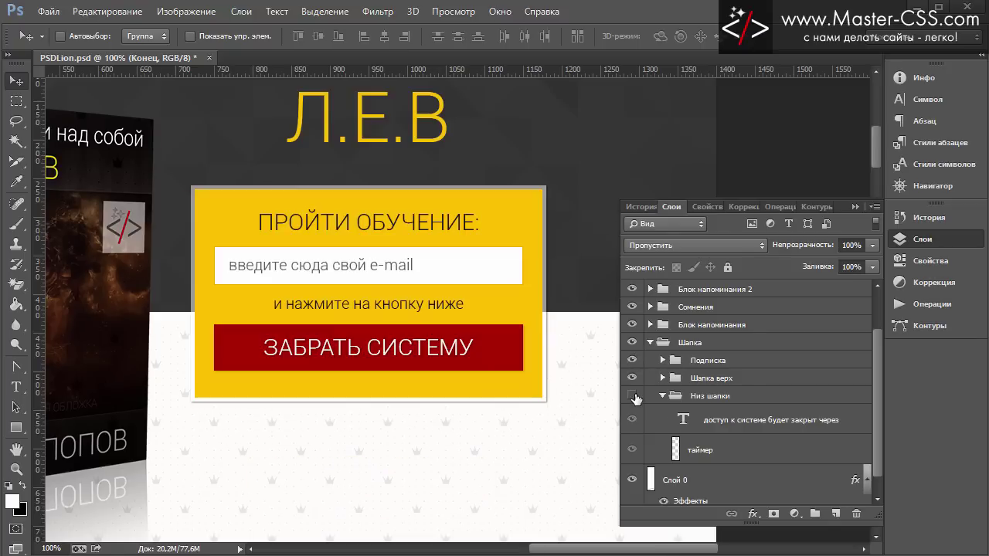
{"action": "left_click", "coordinate": [632, 396]}
{"action": "left_click", "coordinate": [662, 396]}
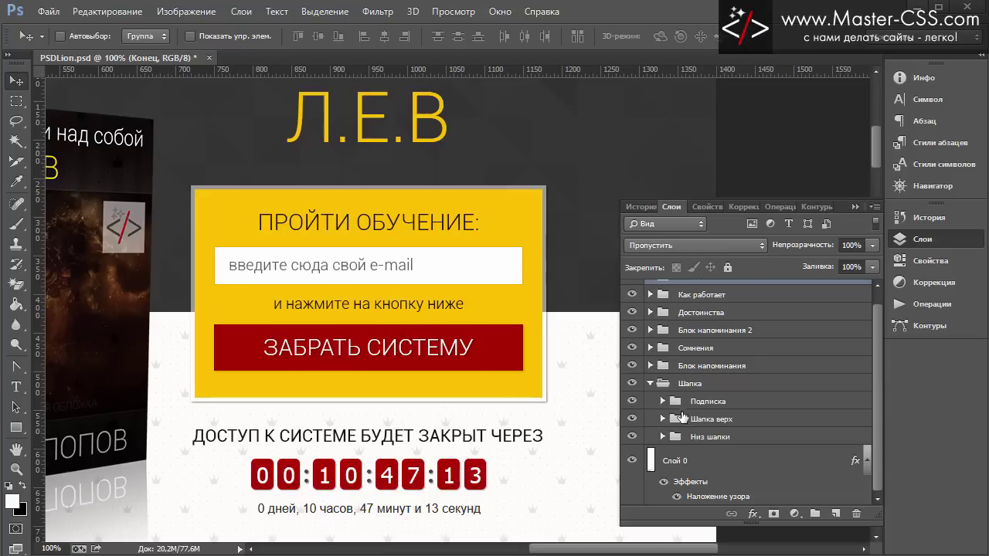
Duplicate the Подписка and Низ шапки groups together
{"action": "left_click", "coordinate": [703, 407]}
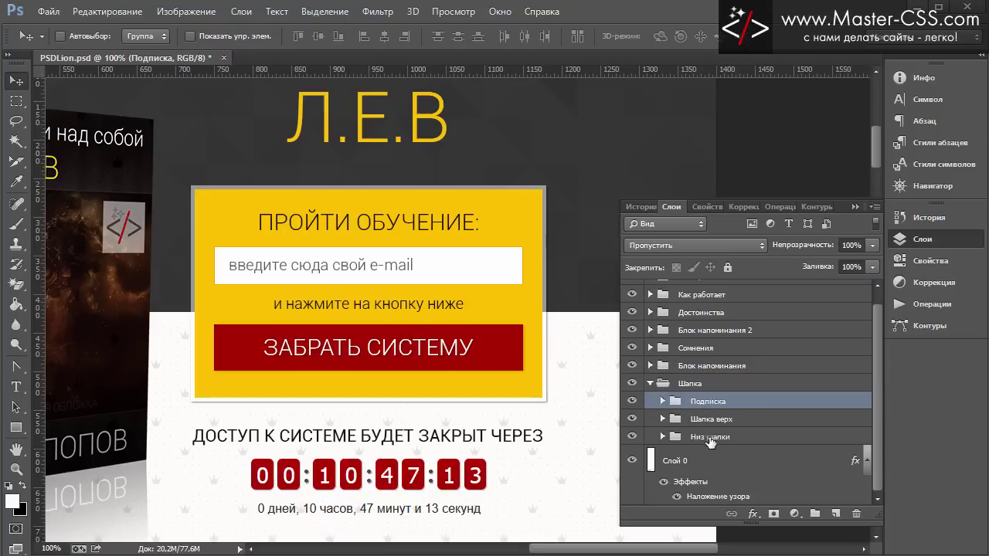
{"action": "left_click", "coordinate": [707, 438], "text": "shift"}
{"action": "mouse_move", "coordinate": [745, 442]}
{"action": "left_mouse_down"}
{"action": "mouse_move", "coordinate": [838, 483]}
{"action": "mouse_move", "coordinate": [687, 383]}
{"action": "left_mouse_up"}
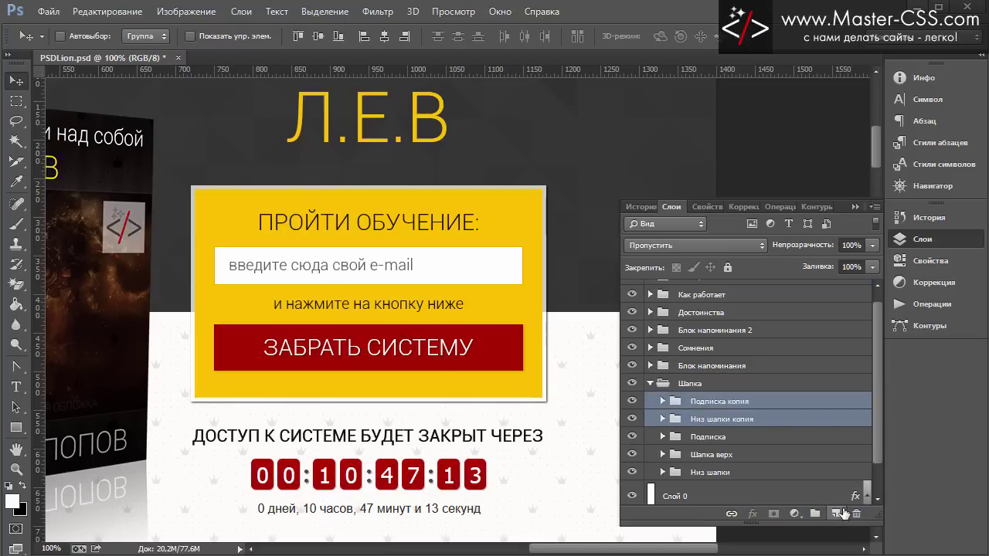
Move Подписка копия and Низ шапки копия to the top of the Конец group
{"action": "scroll", "coordinate": [166, 160], "scroll_direction": "down", "scroll_amount": 4}
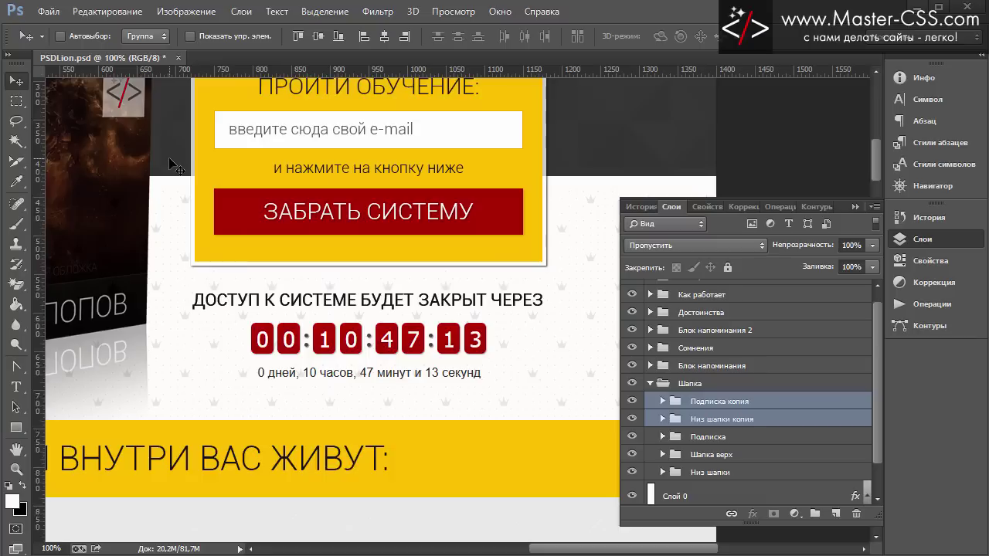
{"action": "scroll", "coordinate": [170, 162], "scroll_direction": "up", "scroll_amount": 1}
{"action": "key", "text": "ctrl+minus"}
{"action": "key", "text": "ctrl+minus"}
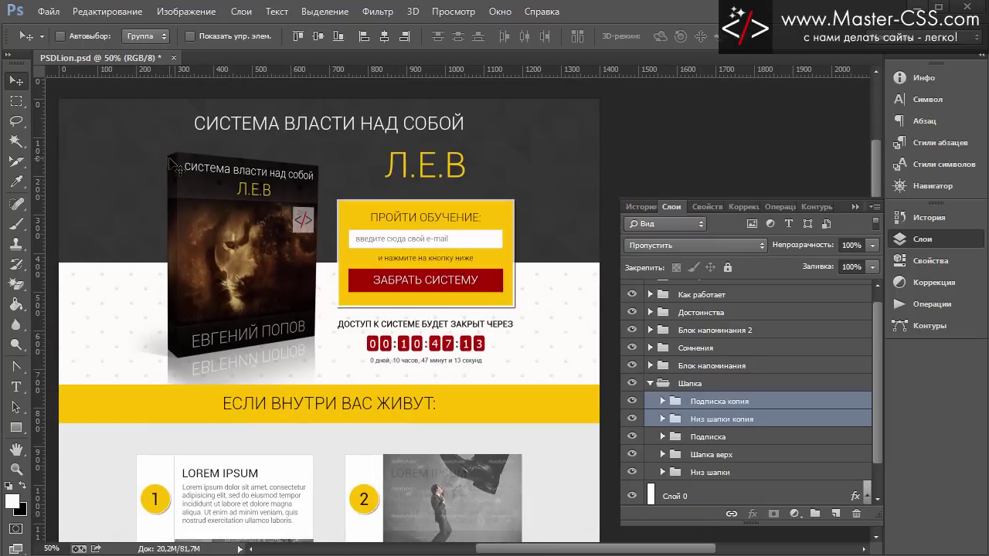
{"action": "key", "text": "ctrl+0"}
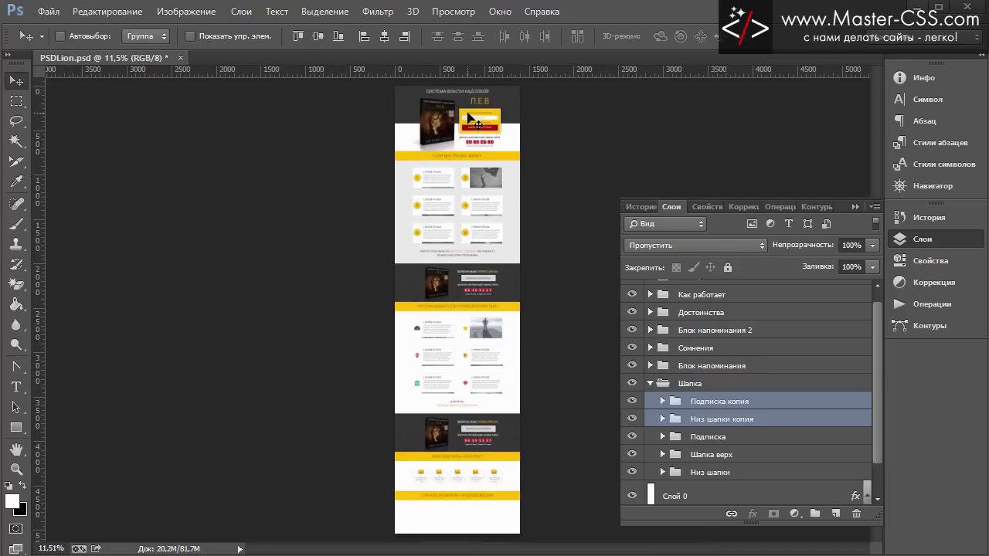
{"action": "left_click_drag", "start_coordinate": [469, 118], "coordinate": [496, 139]}
{"action": "scroll", "coordinate": [770, 394], "scroll_direction": "up", "scroll_amount": 1}
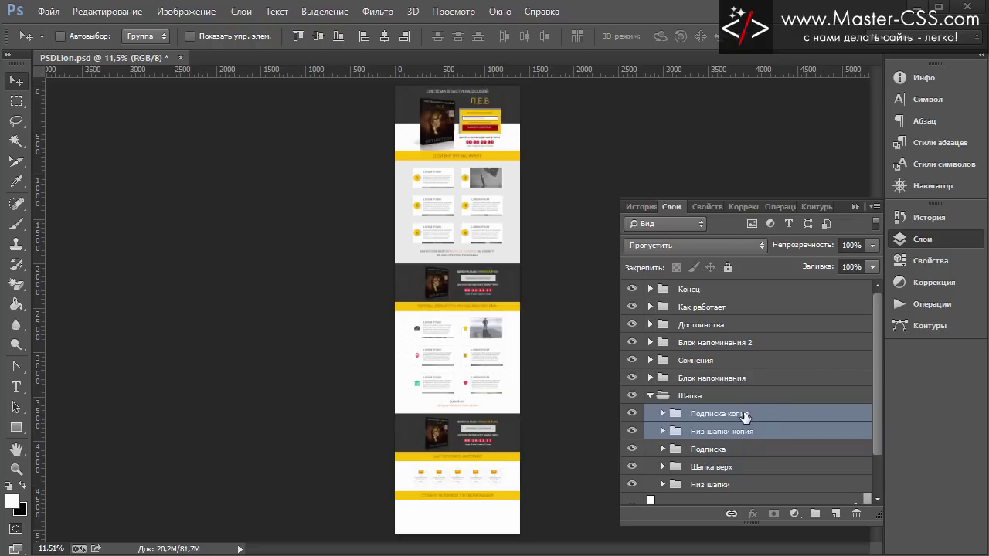
{"action": "mouse_move", "coordinate": [744, 415]}
{"action": "left_mouse_down"}
{"action": "mouse_move", "coordinate": [735, 324]}
{"action": "mouse_move", "coordinate": [717, 288]}
{"action": "left_mouse_up"}
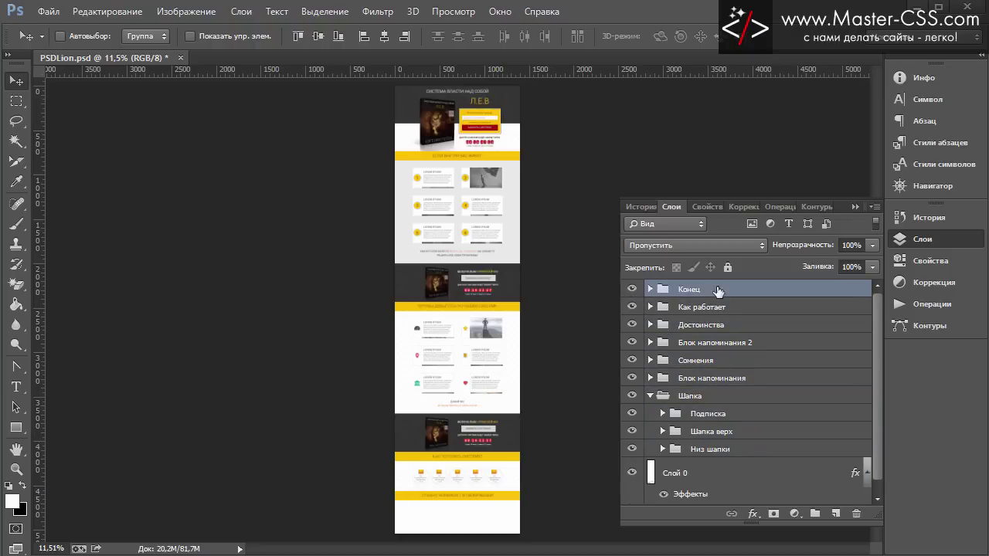
{"action": "left_click", "coordinate": [649, 288]}
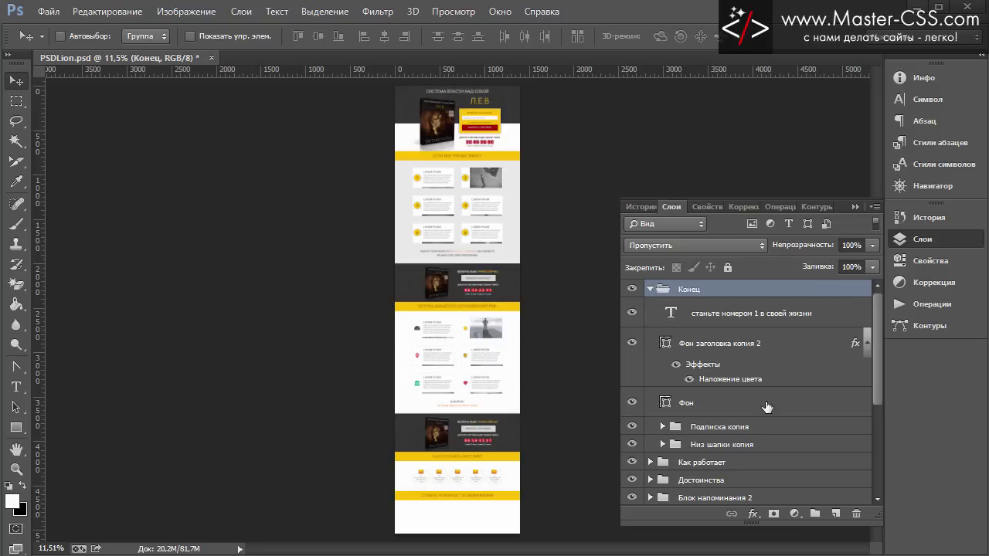
{"action": "left_click", "coordinate": [732, 428]}
{"action": "mouse_move", "coordinate": [740, 430]}
{"action": "left_mouse_down"}
{"action": "mouse_move", "coordinate": [726, 299]}
{"action": "mouse_move", "coordinate": [755, 314]}
{"action": "left_mouse_up"}
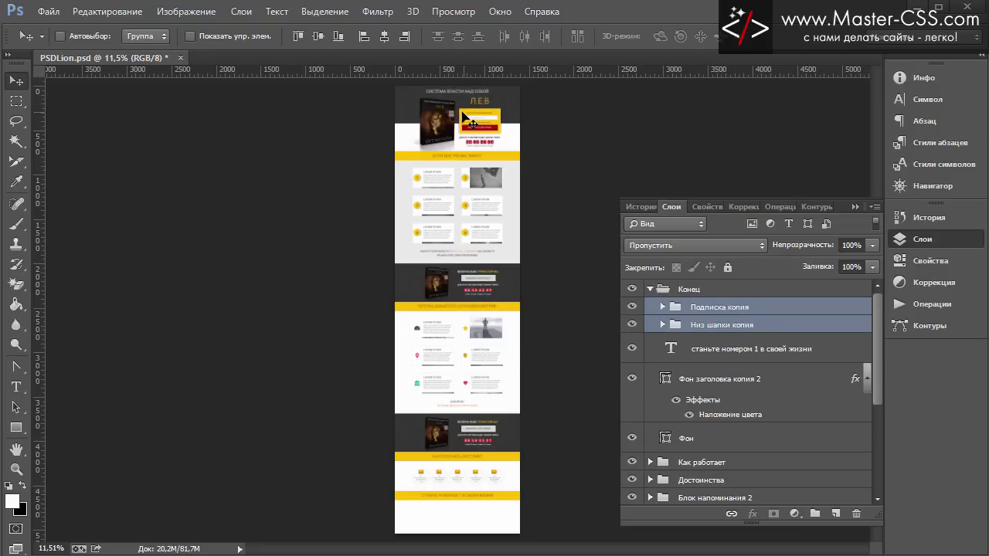
Place the copied subscription block at the page bottom and view it at 100%
{"action": "mouse_move", "coordinate": [474, 117]}
{"action": "left_mouse_down"}
{"action": "mouse_move", "coordinate": [481, 523]}
{"action": "mouse_move", "coordinate": [463, 516]}
{"action": "left_mouse_up"}
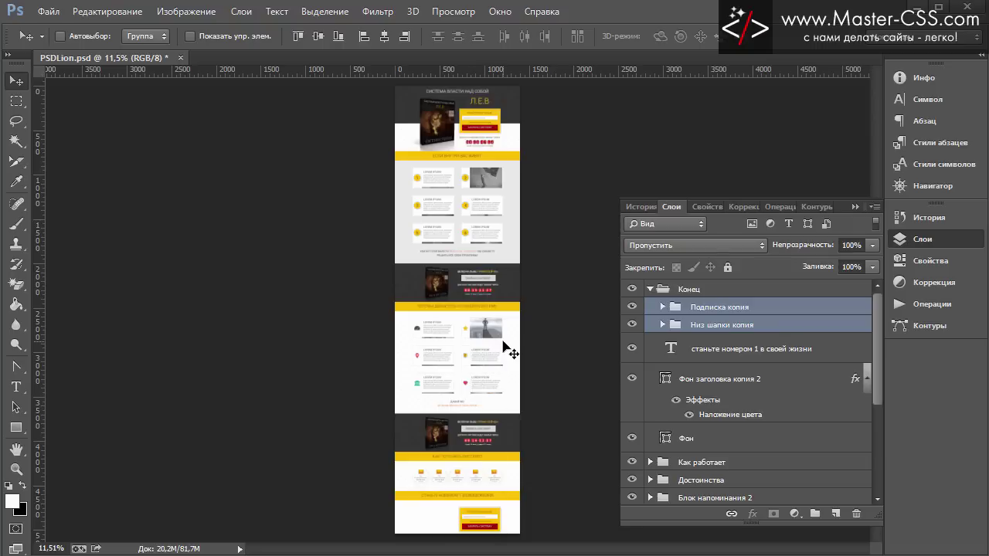
{"action": "key", "text": "ctrl+1"}
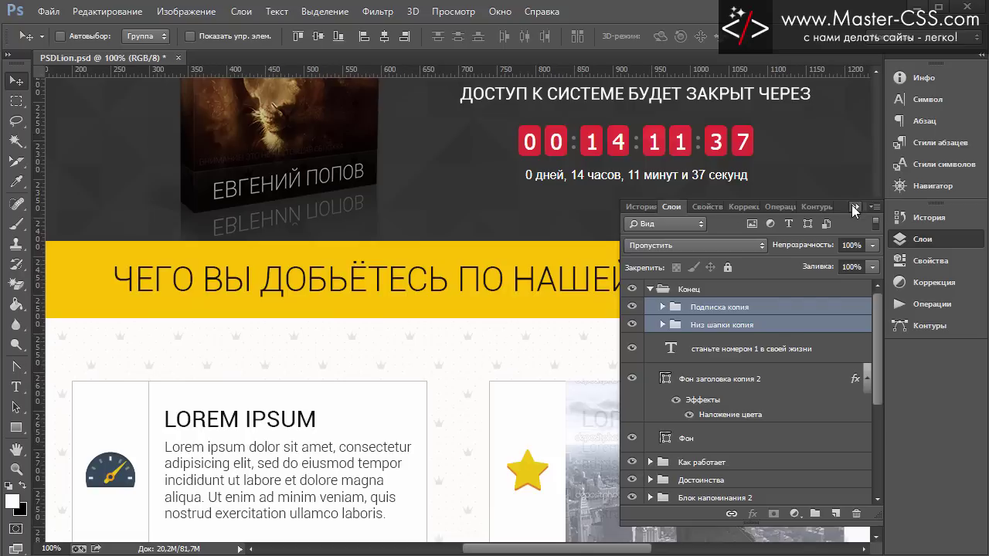
{"action": "left_click", "coordinate": [853, 207]}
{"action": "mouse_move", "coordinate": [878, 286]}
{"action": "left_mouse_down"}
{"action": "mouse_move", "coordinate": [881, 479]}
{"action": "mouse_move", "coordinate": [882, 467]}
{"action": "left_mouse_up"}
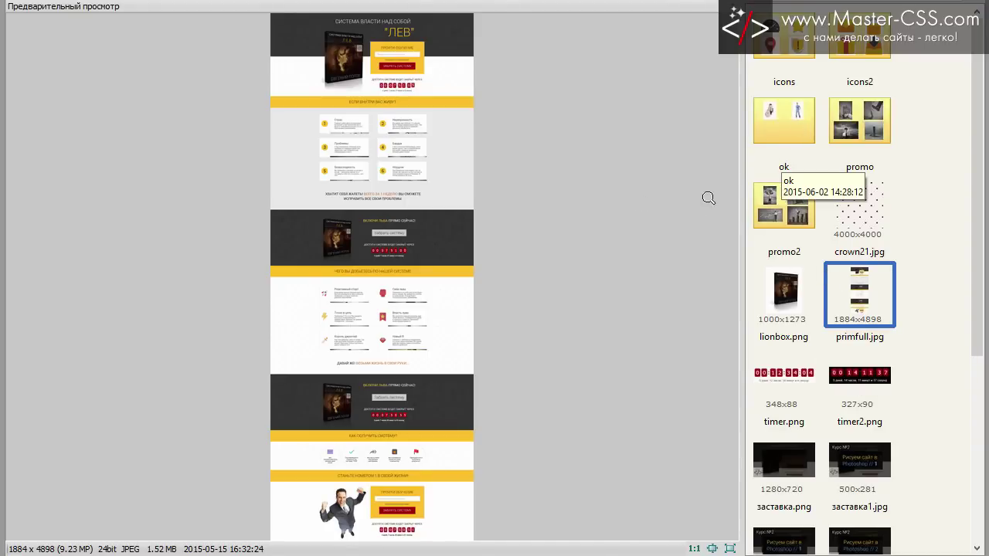
Open XnView's ok folder and preview ok2.jpg, then ok.jpg
{"action": "left_click", "coordinate": [347, 507]}
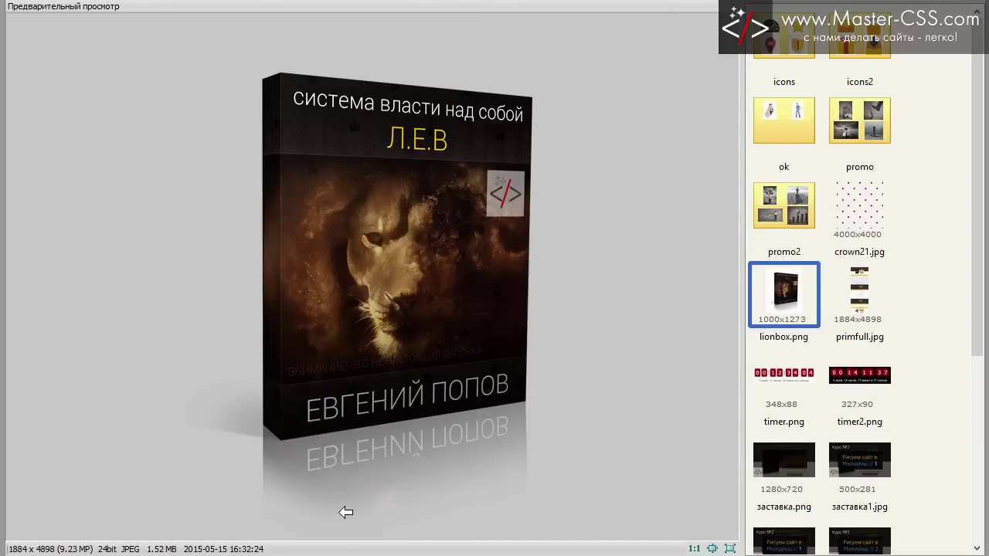
{"action": "left_click", "coordinate": [762, 121]}
{"action": "double_click", "coordinate": [774, 119]}
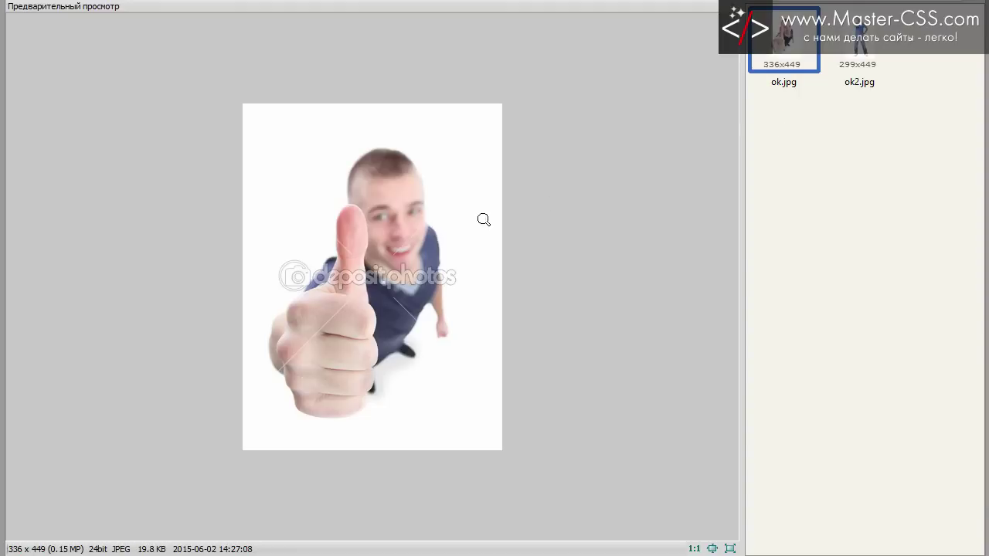
{"action": "left_click", "coordinate": [867, 51]}
{"action": "left_click", "coordinate": [811, 44]}
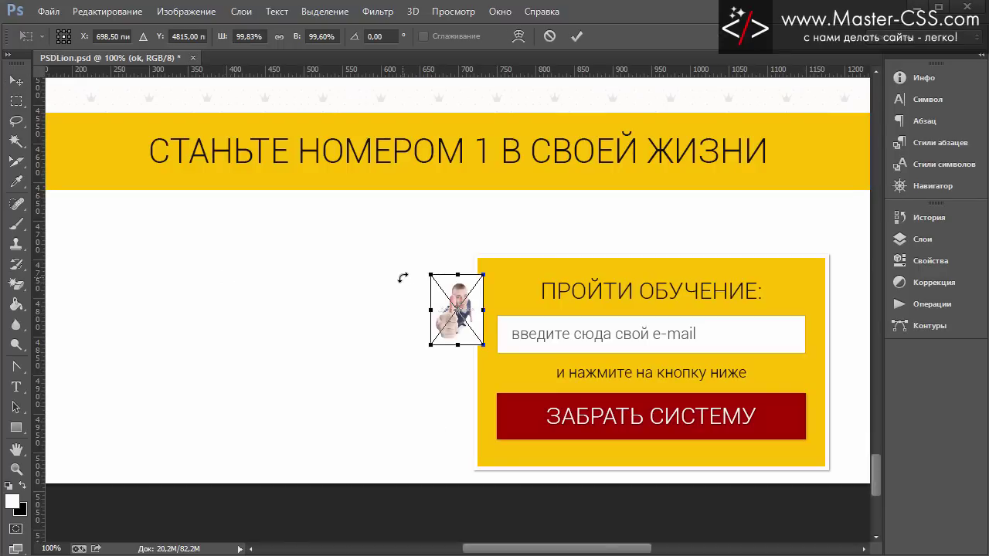
Cancel the placement and unlock ok.jpg's background layer into Слой 0
{"action": "key", "text": "Escape"}
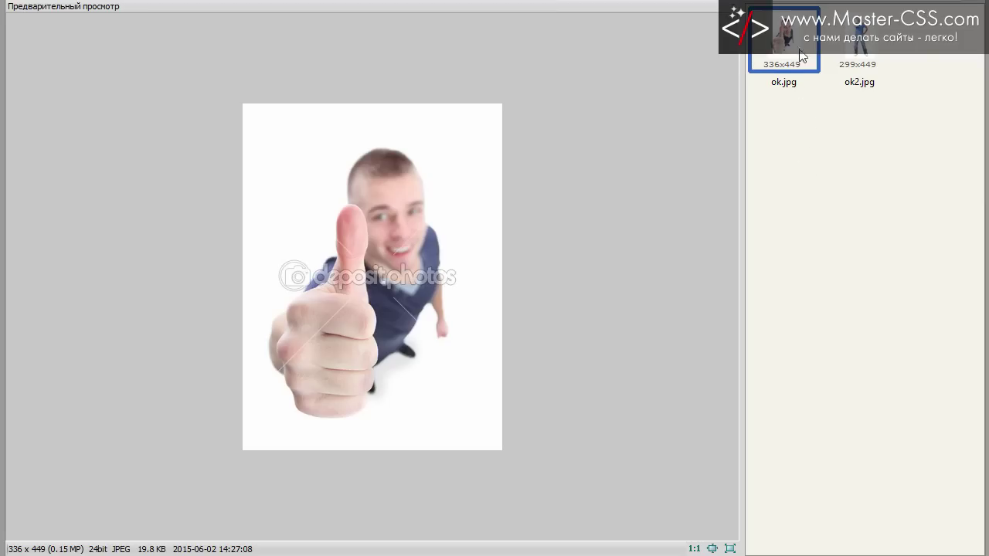
{"action": "key", "text": "Escape"}
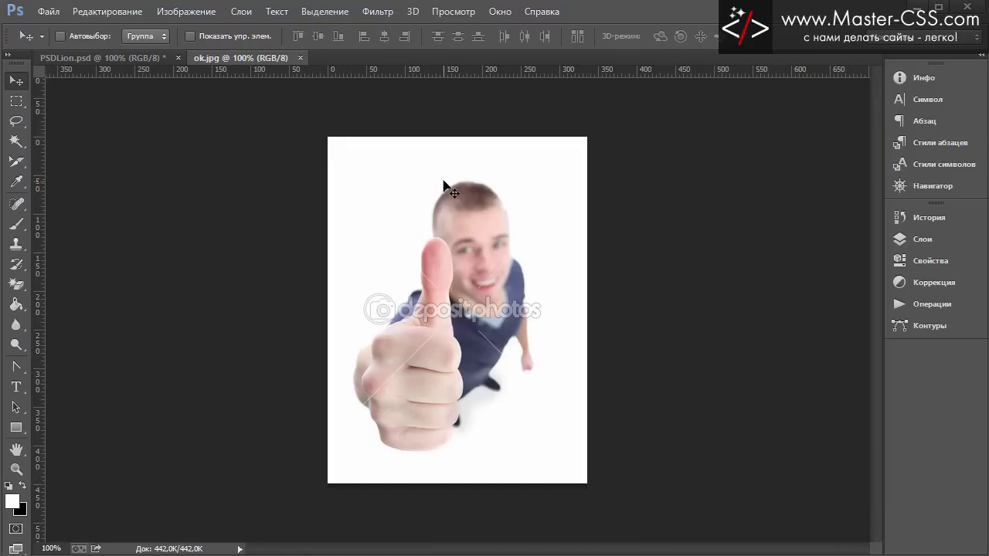
{"action": "left_click_drag", "start_coordinate": [443, 189], "coordinate": [294, 199]}
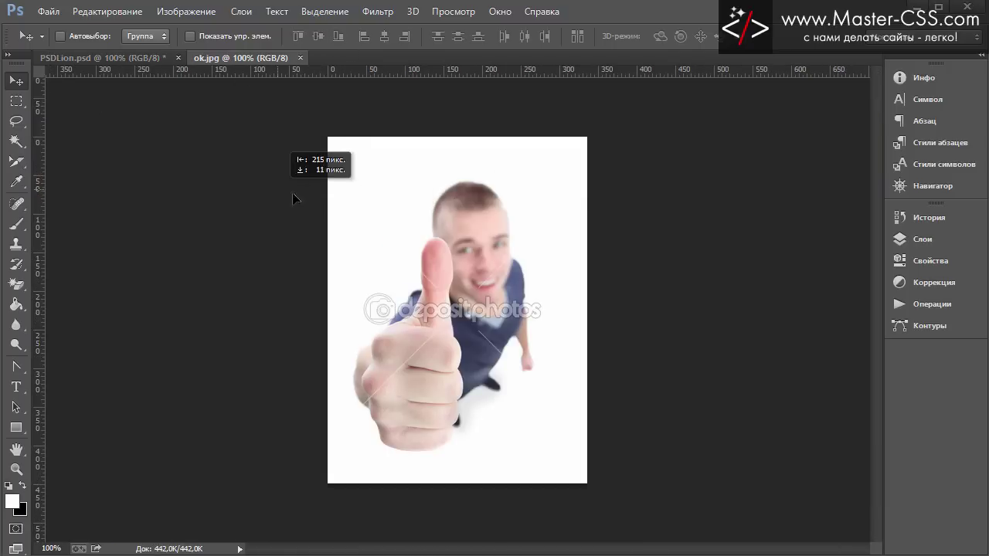
{"action": "key", "text": "Return"}
{"action": "left_click", "coordinate": [911, 239]}
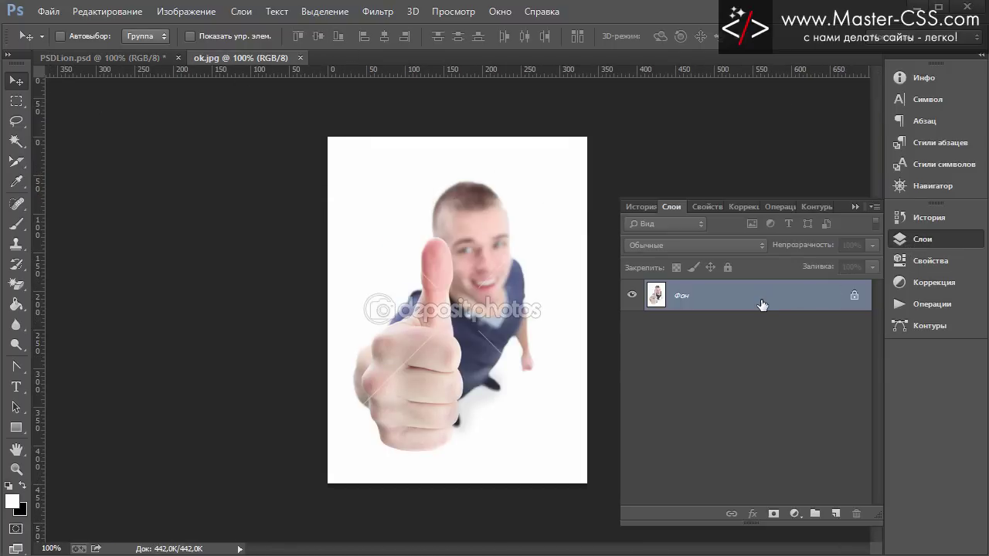
{"action": "double_click", "coordinate": [762, 305]}
{"action": "left_click", "coordinate": [914, 194]}
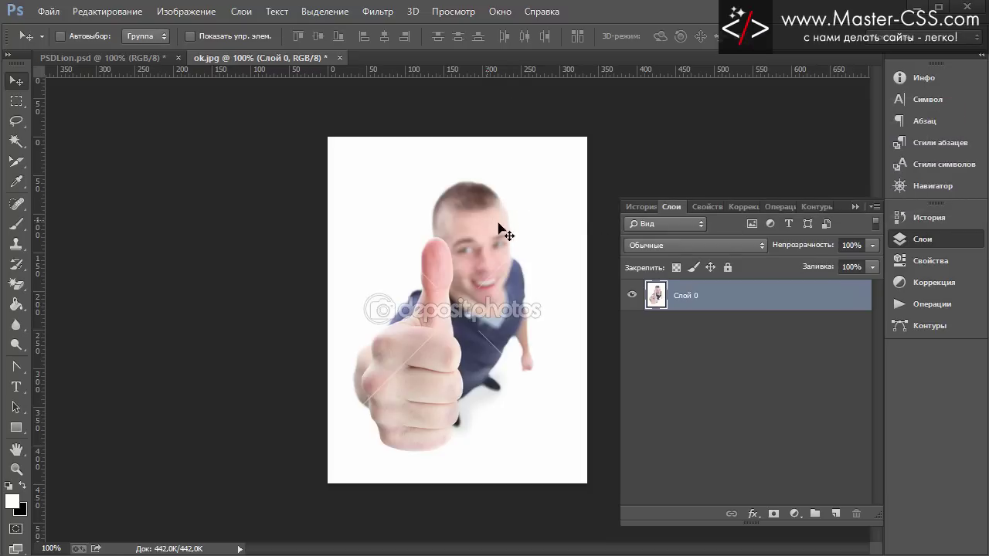
Drag the thumbs-up photo into PSDLion.psd, left of the subscription form
{"action": "mouse_move", "coordinate": [435, 183]}
{"action": "left_mouse_down"}
{"action": "mouse_move", "coordinate": [103, 62]}
{"action": "mouse_move", "coordinate": [218, 278]}
{"action": "left_mouse_up"}
{"action": "mouse_move", "coordinate": [254, 336]}
{"action": "left_mouse_down"}
{"action": "mouse_move", "coordinate": [263, 298]}
{"action": "mouse_move", "coordinate": [275, 309]}
{"action": "left_mouse_up"}
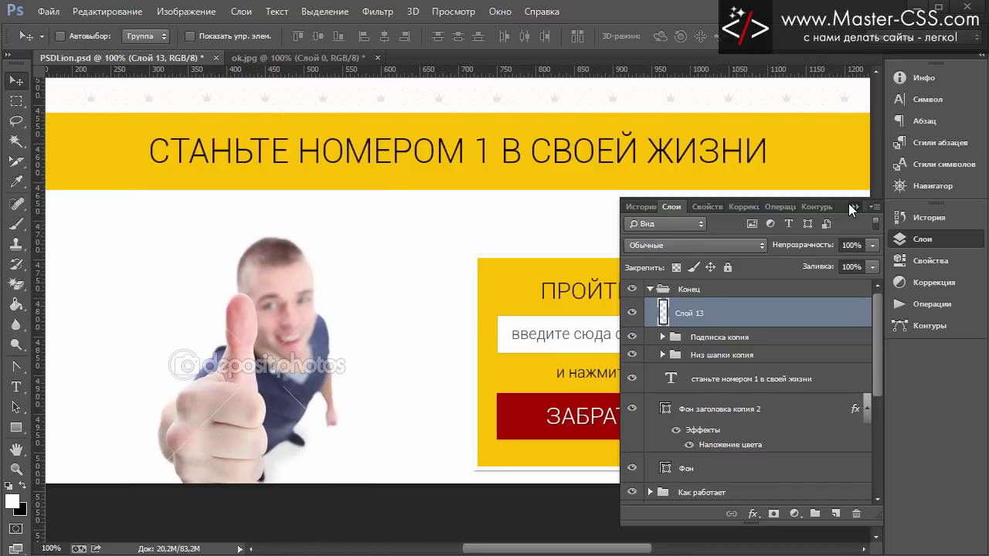
{"action": "left_click", "coordinate": [852, 209]}
{"action": "scroll", "coordinate": [814, 214], "scroll_direction": "up", "scroll_amount": 2}
{"action": "left_click", "coordinate": [188, 14]}
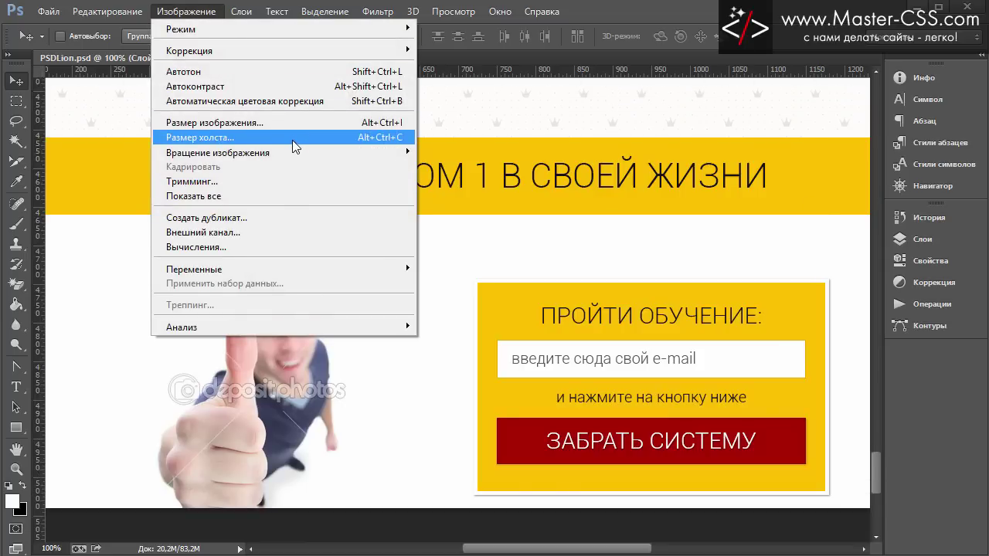
Enlarge the canvas height from 5040 to 5540 px
{"action": "left_click", "coordinate": [294, 138]}
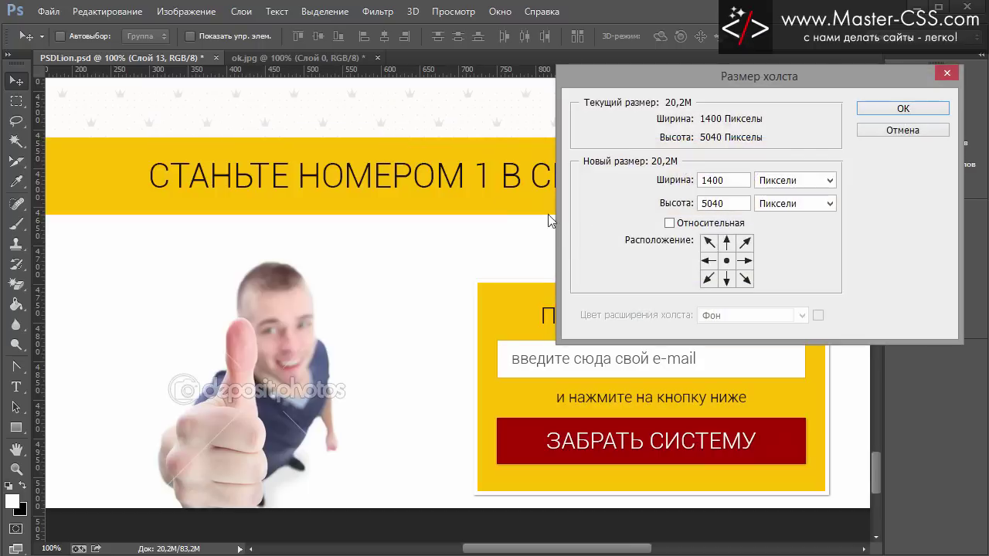
{"action": "left_click", "coordinate": [708, 203]}
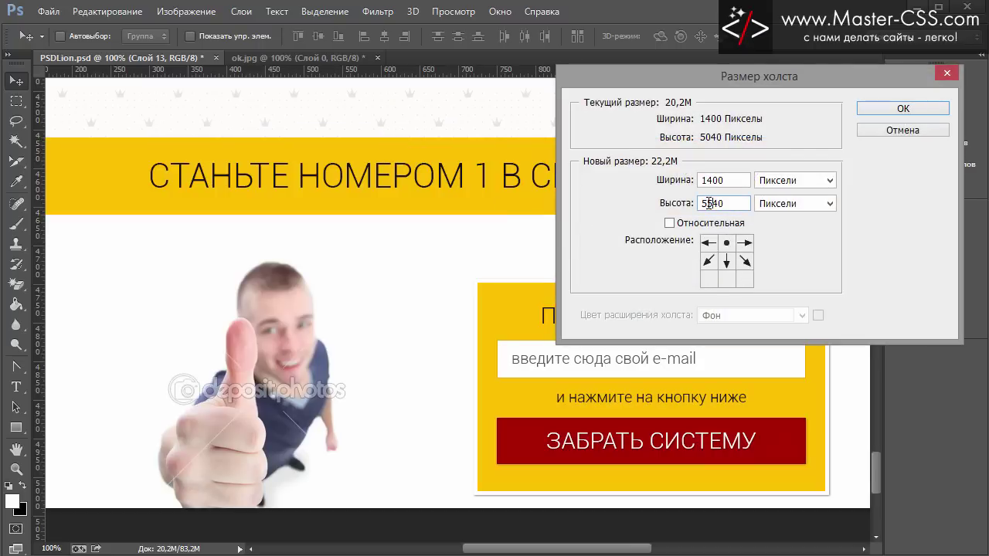
{"action": "key", "text": "Delete"}
{"action": "type", "text": "5"}
{"action": "left_click", "coordinate": [904, 109]}
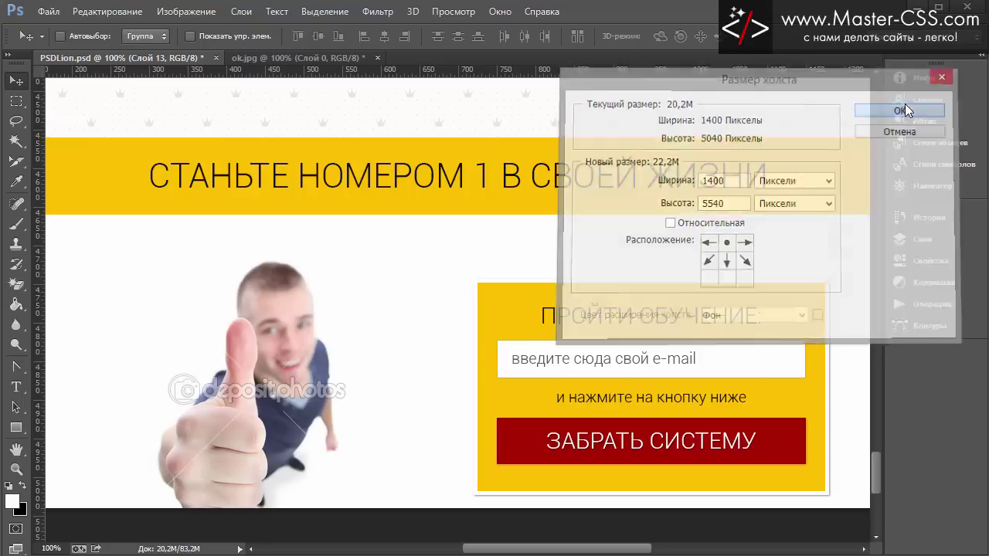
Scale the white Фон layer downward to reach the new canvas bottom
{"action": "scroll", "coordinate": [739, 199], "scroll_direction": "down", "scroll_amount": 1}
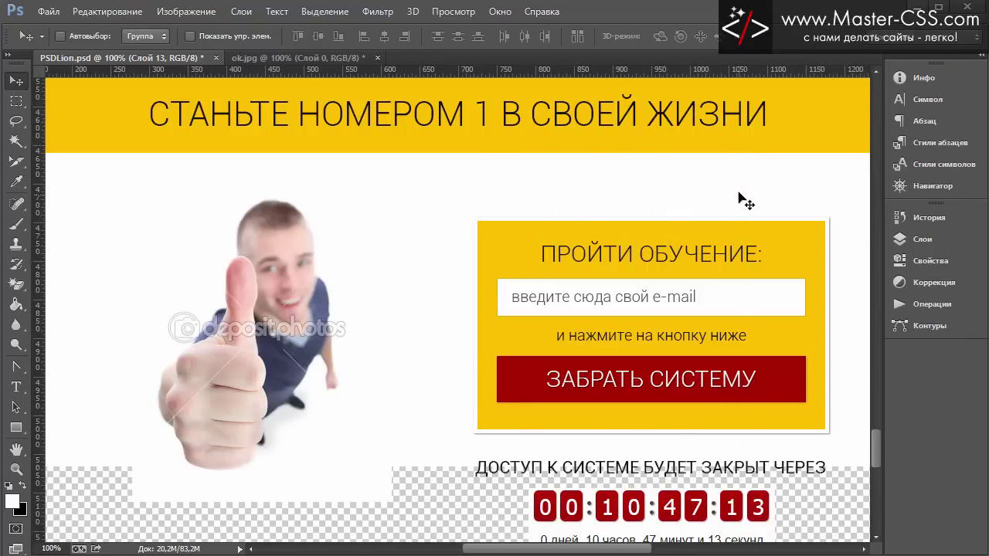
{"action": "scroll", "coordinate": [744, 202], "scroll_direction": "down", "scroll_amount": 2}
{"action": "scroll", "coordinate": [745, 201], "scroll_direction": "down", "scroll_amount": 1}
{"action": "left_click", "coordinate": [917, 241]}
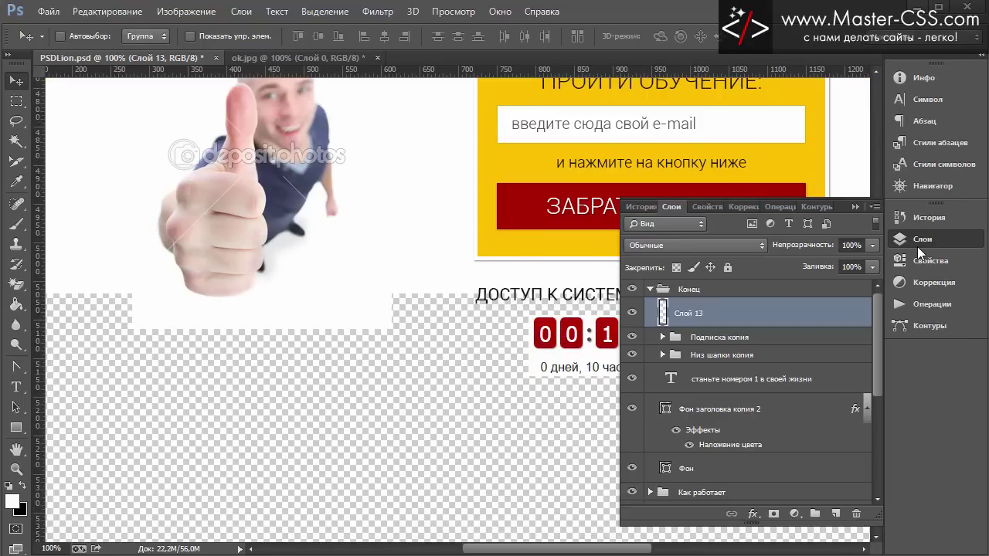
{"action": "left_click", "coordinate": [700, 293]}
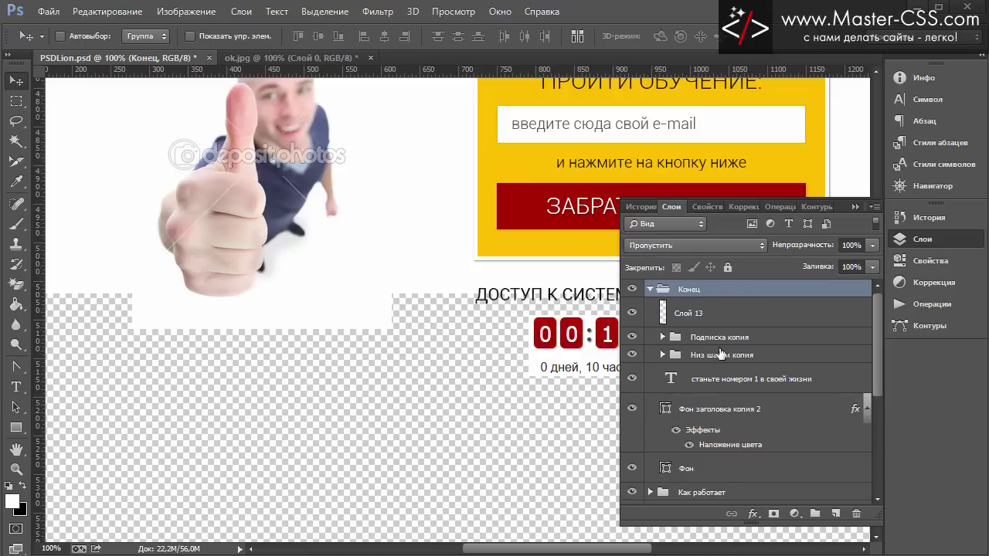
{"action": "left_click", "coordinate": [720, 416]}
{"action": "left_click", "coordinate": [726, 473]}
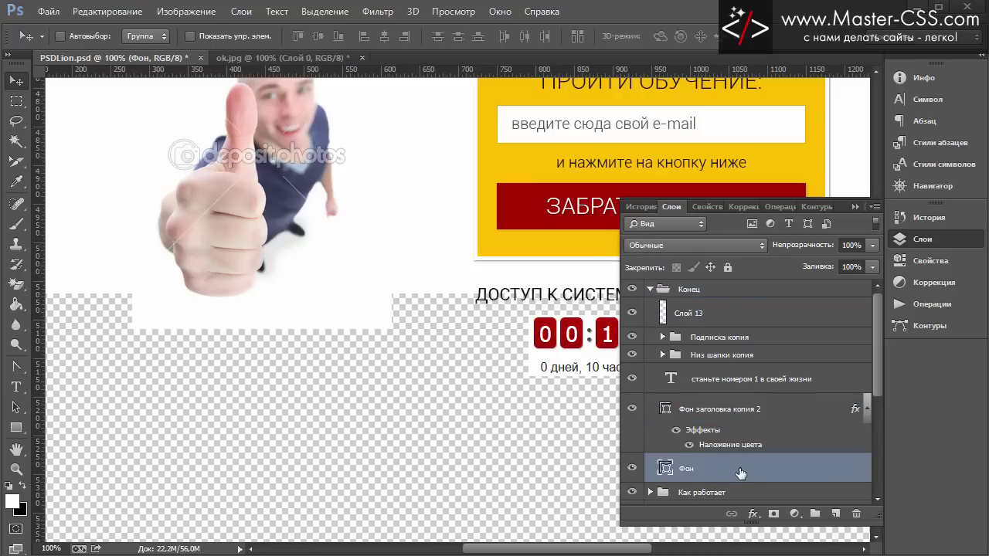
{"action": "left_click", "coordinate": [105, 14]}
{"action": "mouse_move", "coordinate": [127, 328]}
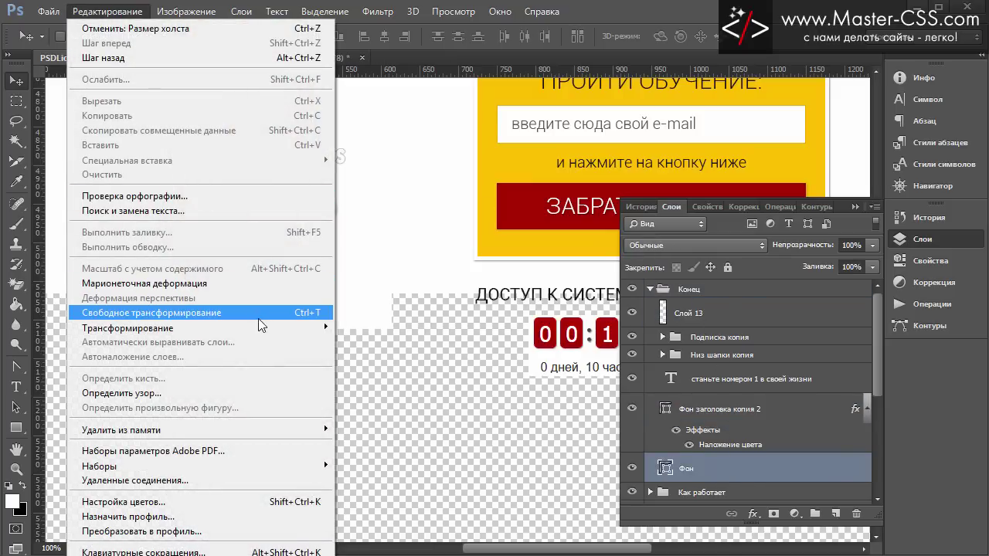
{"action": "left_click", "coordinate": [390, 349]}
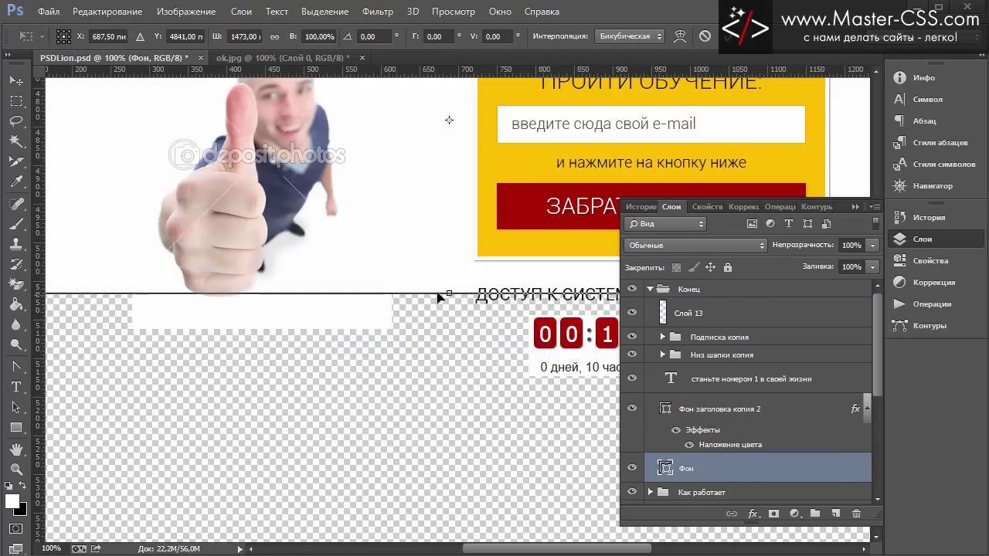
{"action": "mouse_move", "coordinate": [450, 331]}
{"action": "left_mouse_down"}
{"action": "mouse_move", "coordinate": [448, 265]}
{"action": "mouse_move", "coordinate": [450, 482]}
{"action": "left_mouse_up"}
Apply the Фон stretch of about 212% height and select photo layer Слой 13
{"action": "scroll", "coordinate": [446, 470], "scroll_direction": "up", "scroll_amount": 2}
{"action": "scroll", "coordinate": [445, 469], "scroll_direction": "up", "scroll_amount": 4}
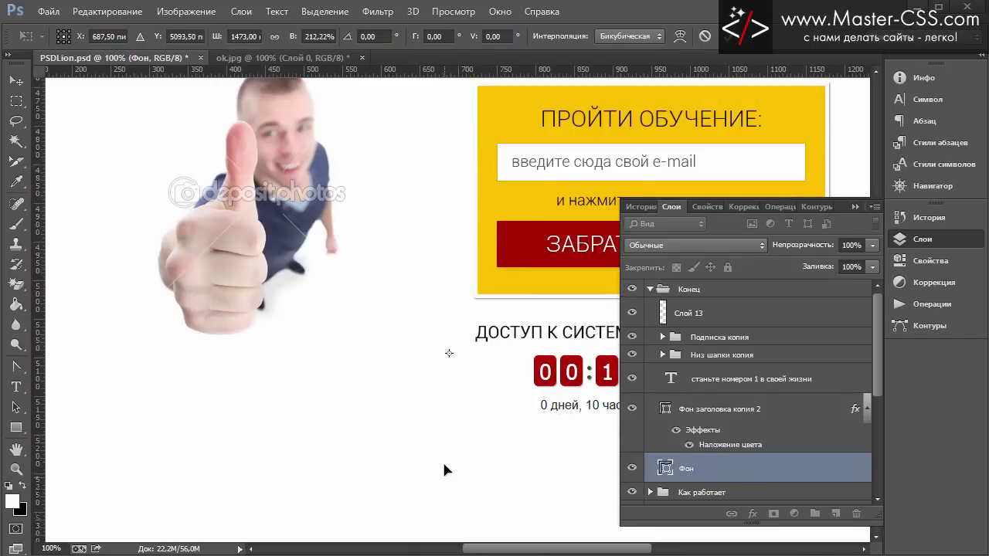
{"action": "scroll", "coordinate": [446, 469], "scroll_direction": "up", "scroll_amount": 3}
{"action": "left_click", "coordinate": [937, 236]}
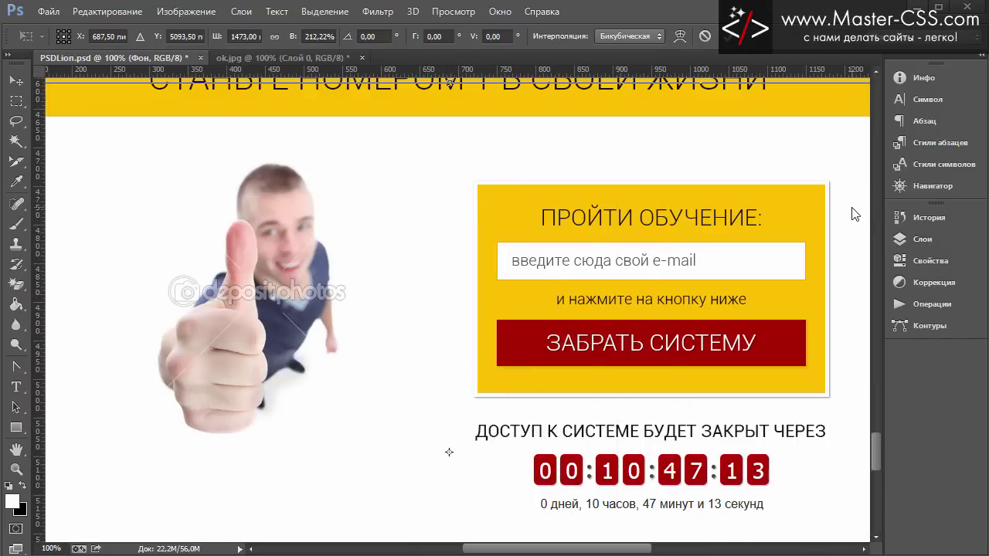
{"action": "left_click", "coordinate": [922, 239]}
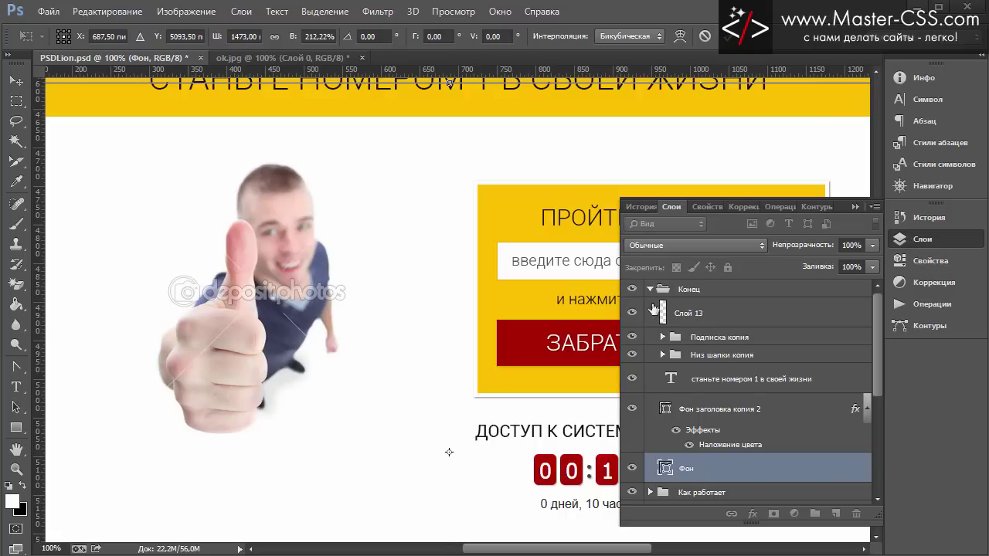
{"action": "left_click", "coordinate": [11, 86]}
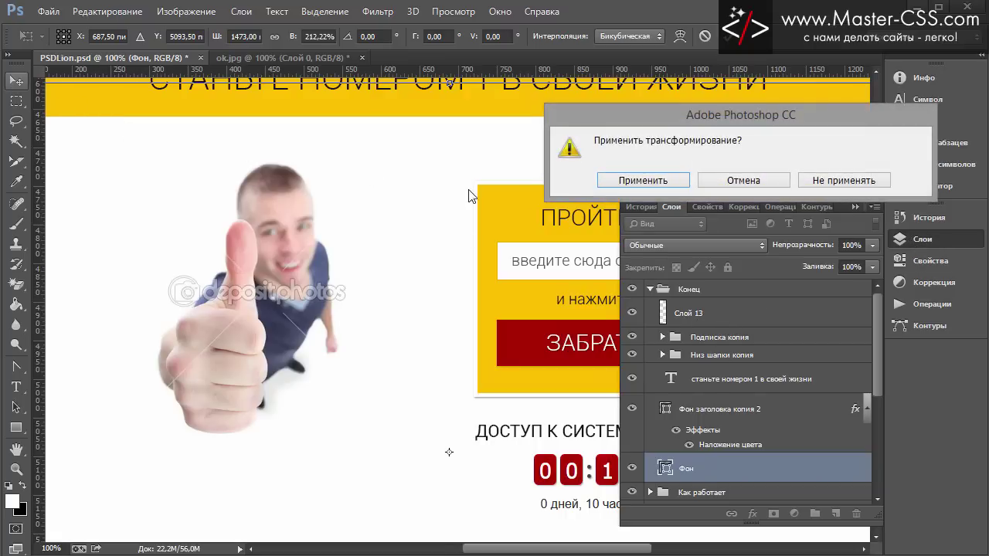
{"action": "left_click", "coordinate": [627, 180]}
{"action": "left_click", "coordinate": [714, 320]}
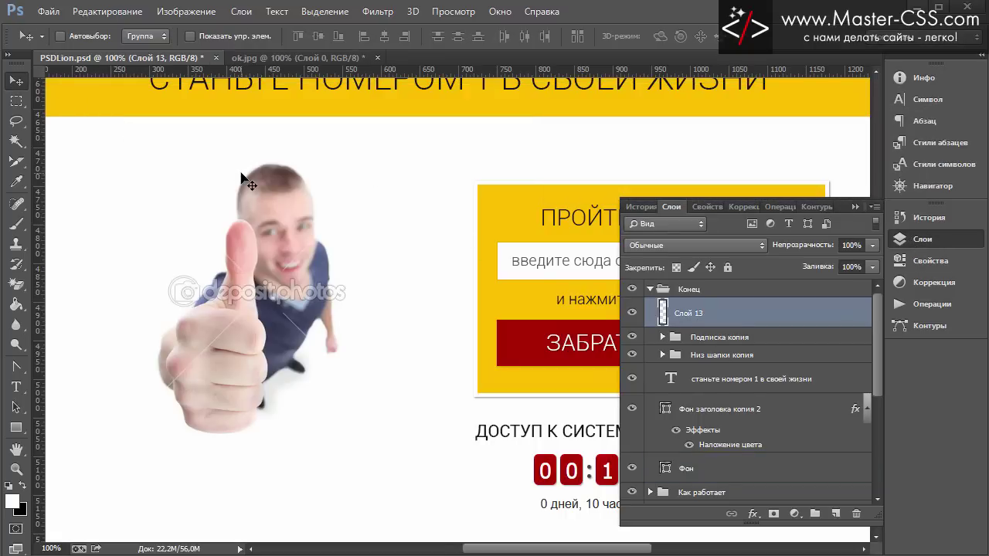
Nudge the thumbs-up photo Слой 13 to fine-tune its height
{"action": "key", "text": "Up"}
{"action": "key", "text": "Up"}
{"action": "key", "text": "Up"}
{"action": "key", "text": "Up"}
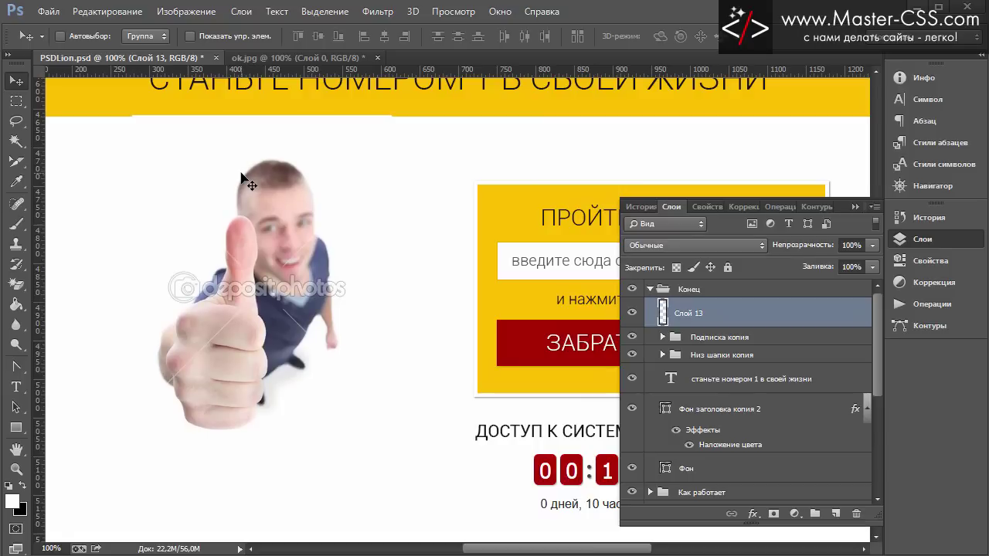
{"action": "key", "text": "Up"}
{"action": "key", "text": "Down"}
{"action": "key", "text": "Down"}
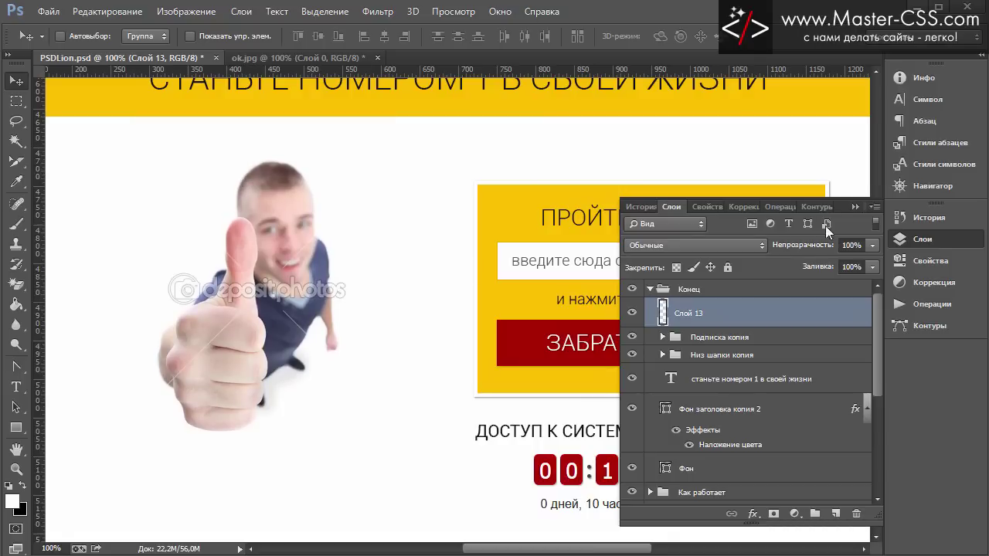
Nudge Подписка копия and Низ шапки копия upward closer to the header
{"action": "left_click", "coordinate": [748, 340]}
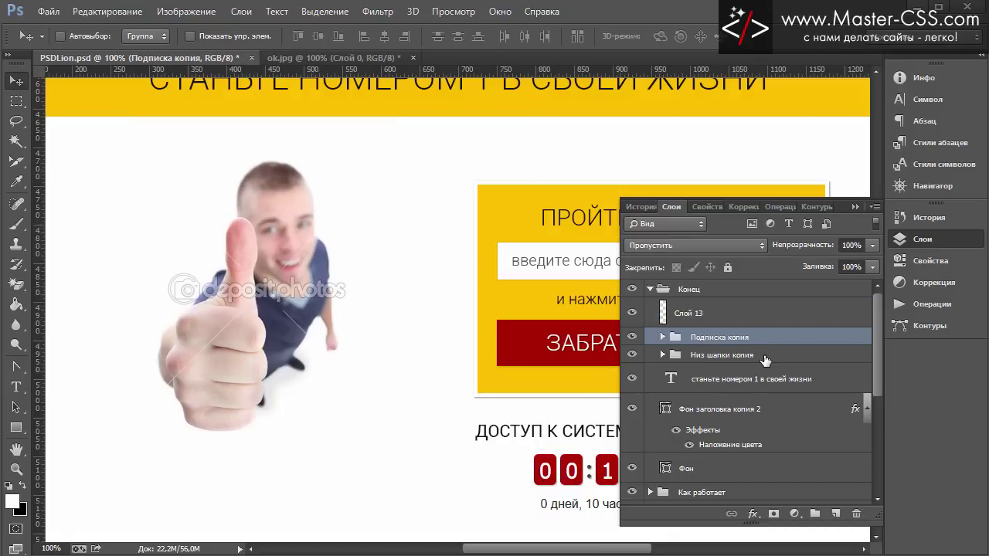
{"action": "left_click", "coordinate": [714, 357], "text": "ctrl"}
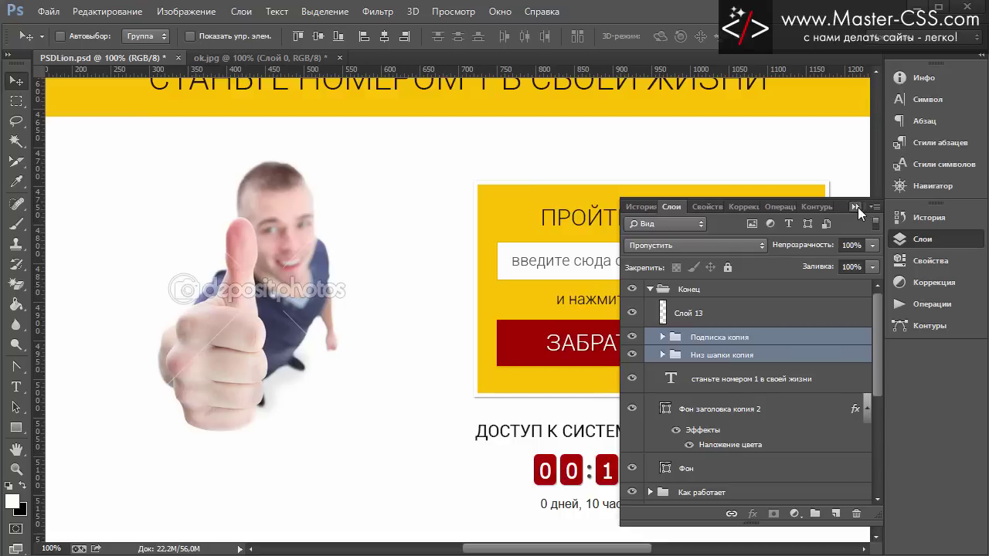
{"action": "left_click", "coordinate": [854, 206]}
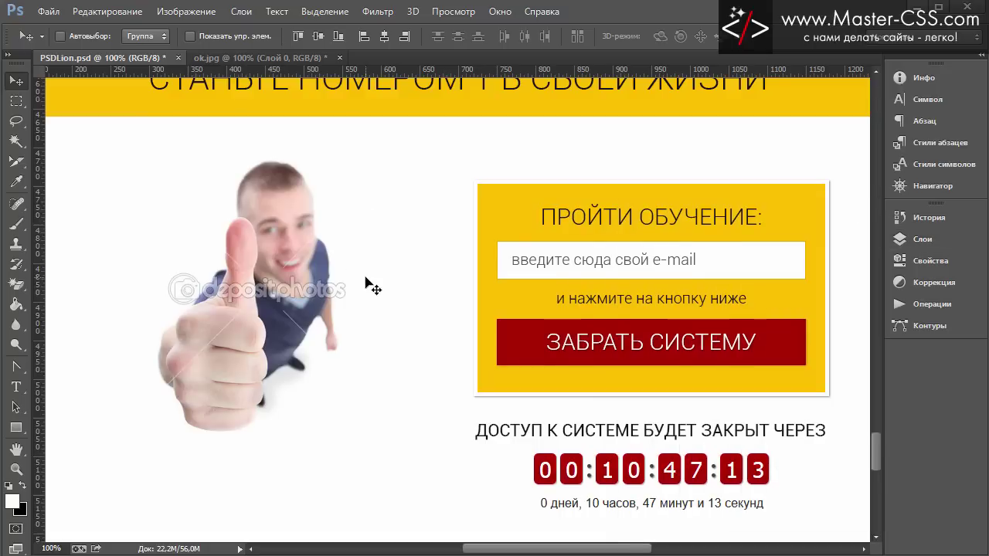
{"action": "key", "text": "Up"}
{"action": "key", "text": "Up"}
{"action": "key", "text": "Up"}
{"action": "key", "text": "Up"}
{"action": "key", "text": "Up"}
{"action": "key", "text": "Up"}
{"action": "key", "text": "Up"}
{"action": "key", "text": "Up"}
{"action": "key", "text": "Up"}
{"action": "key", "text": "Up"}
{"action": "key", "text": "Up"}
{"action": "key", "text": "Up"}
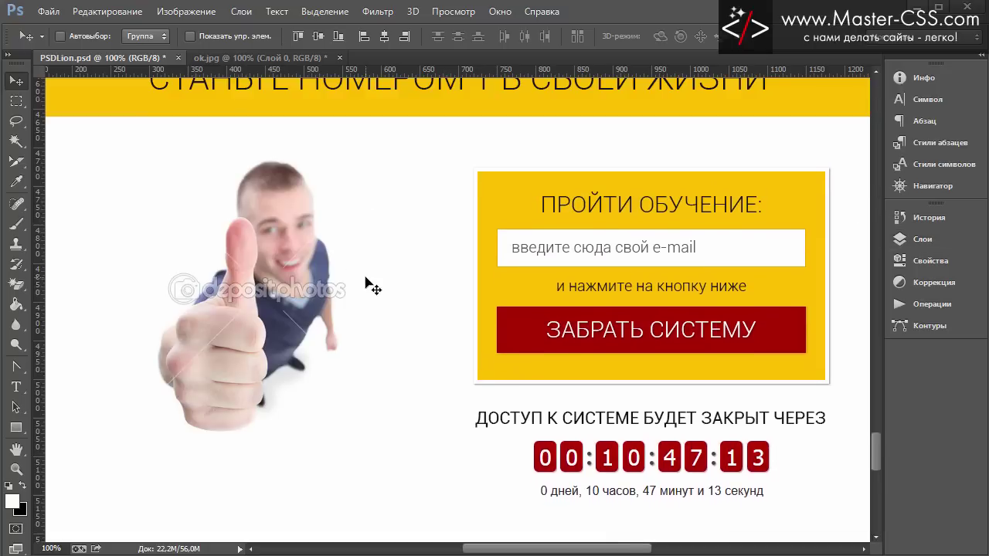
{"action": "key", "text": "Up"}
{"action": "key", "text": "Up"}
{"action": "key", "text": "Up"}
{"action": "key", "text": "Up"}
{"action": "key", "text": "Up"}
{"action": "key", "text": "Up"}
{"action": "key", "text": "Up"}
{"action": "key", "text": "Up"}
{"action": "key", "text": "Up"}
{"action": "key", "text": "Up"}
{"action": "key", "text": "Up"}
{"action": "key", "text": "Up"}
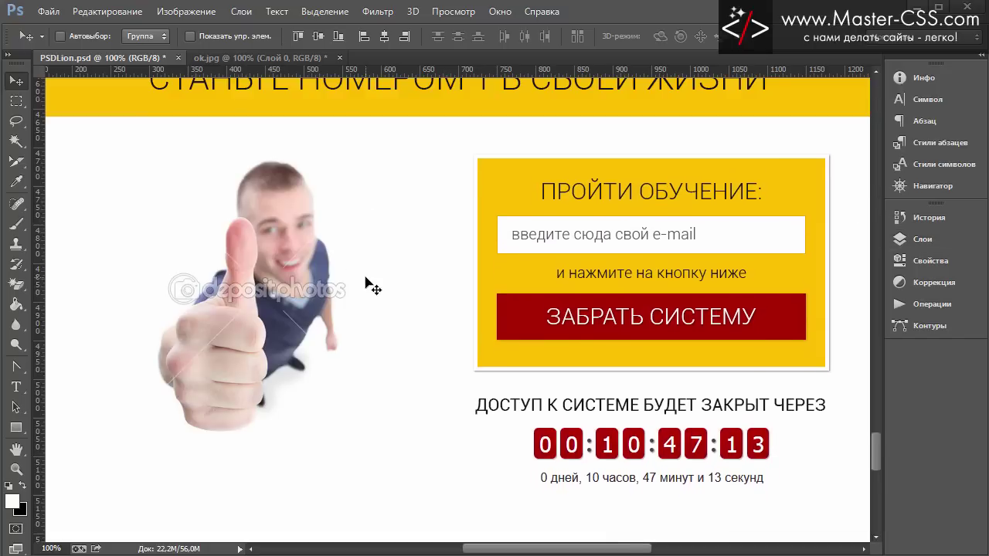
{"action": "key", "text": "Up"}
{"action": "key", "text": "Up"}
{"action": "key", "text": "ctrl+apostrophe"}
{"action": "key", "text": "Up"}
{"action": "key", "text": "Up"}
{"action": "key", "text": "Up"}
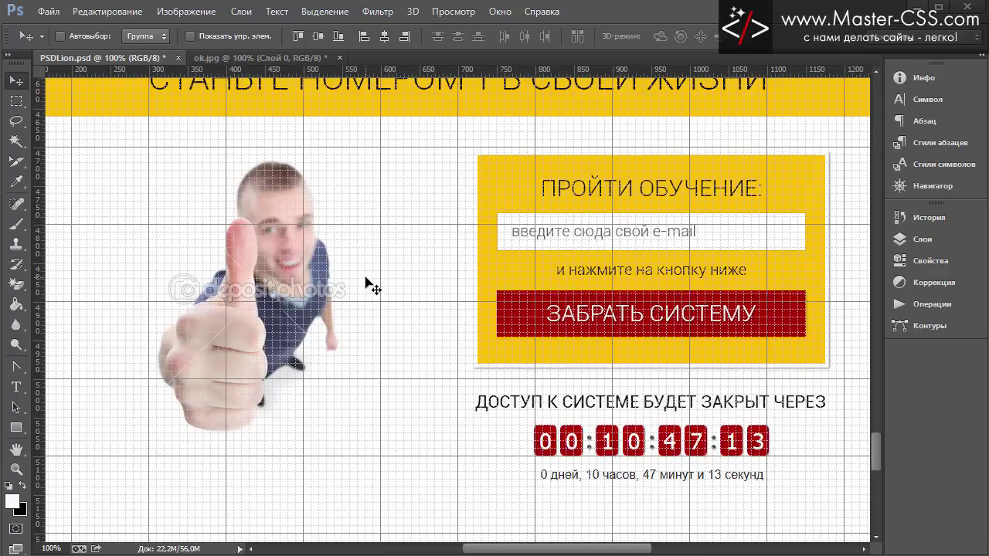
{"action": "key", "text": "Up"}
{"action": "key", "text": "Up"}
{"action": "key", "text": "Up"}
{"action": "key", "text": "Up"}
{"action": "key", "text": "Up"}
{"action": "key", "text": "Up"}
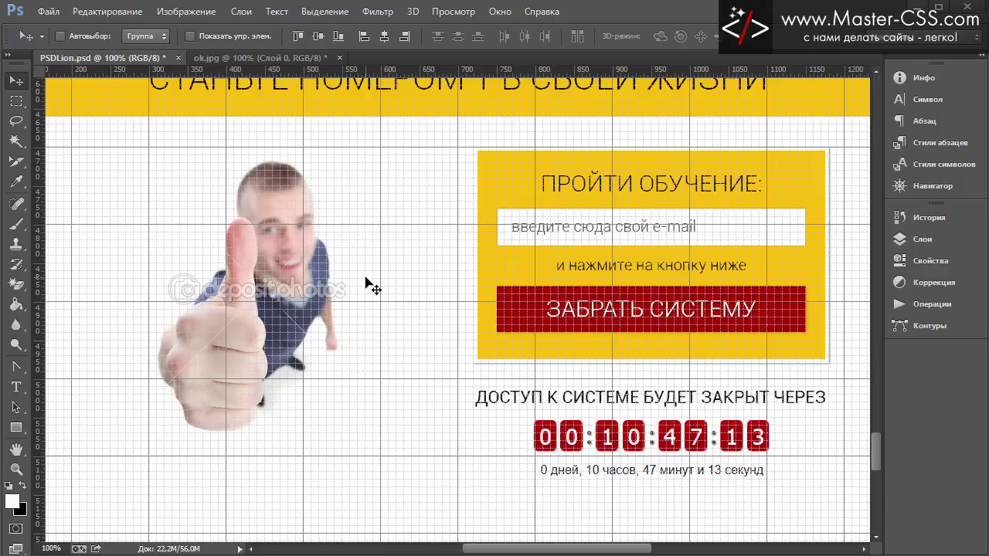
{"action": "key", "text": "Down"}
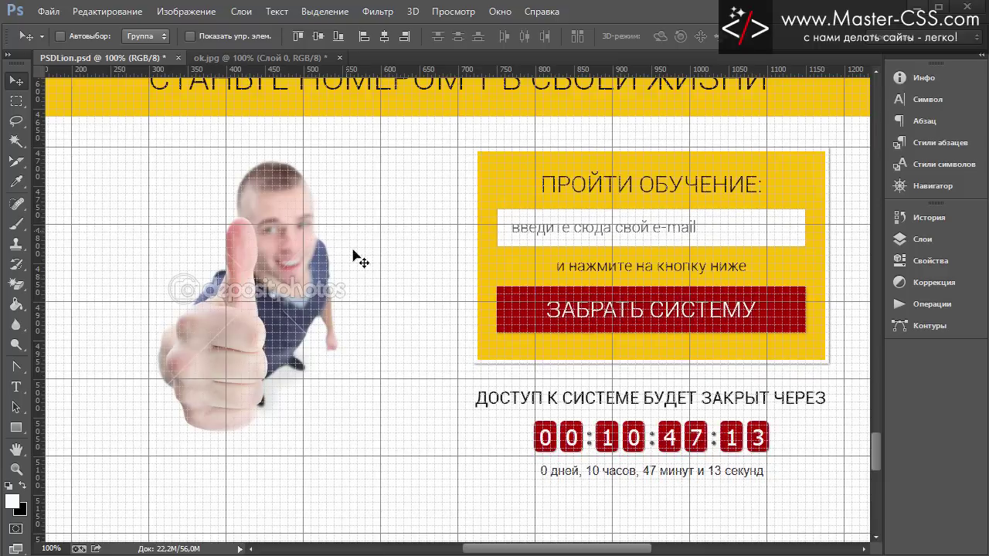
{"action": "scroll", "coordinate": [380, 289], "scroll_direction": "down", "scroll_amount": 2}
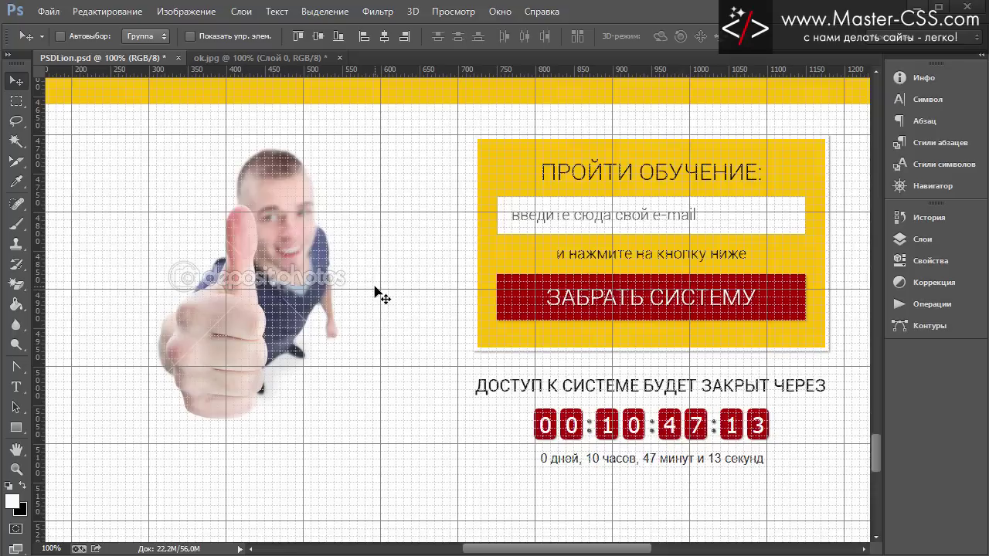
Select Слой 13 and hide the grid and guides
{"action": "left_click", "coordinate": [921, 239]}
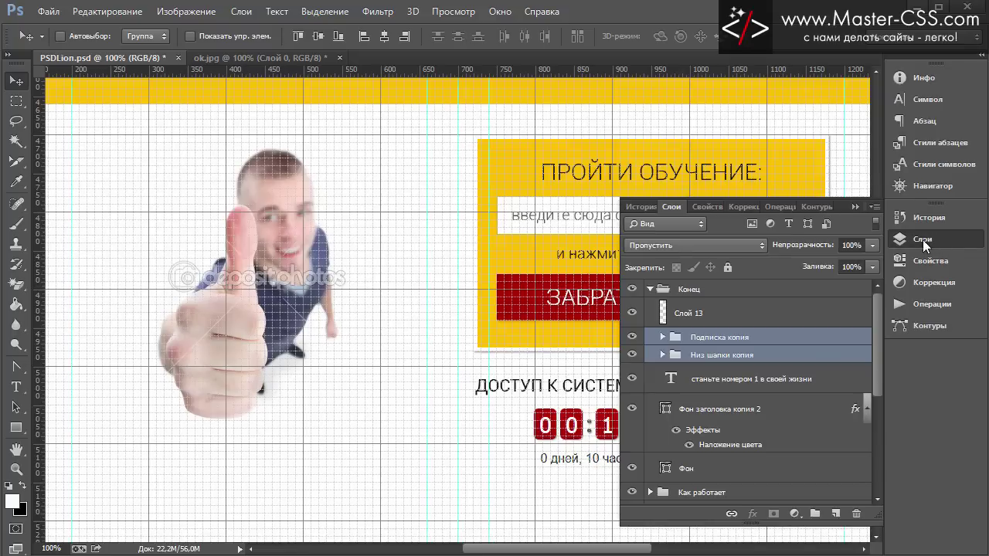
{"action": "left_click", "coordinate": [707, 320]}
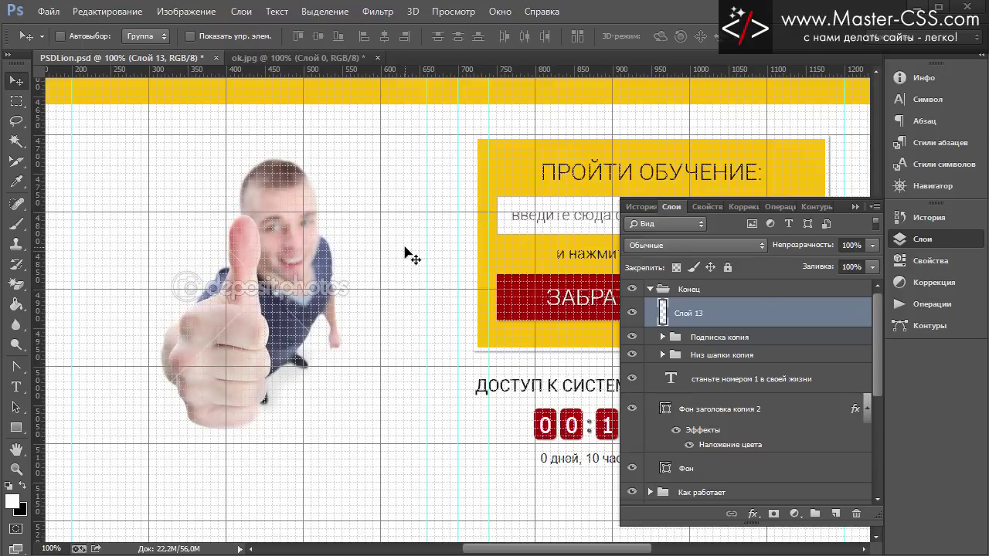
{"action": "key", "text": "ctrl+apostrophe"}
{"action": "key", "text": "ctrl+semicolon"}
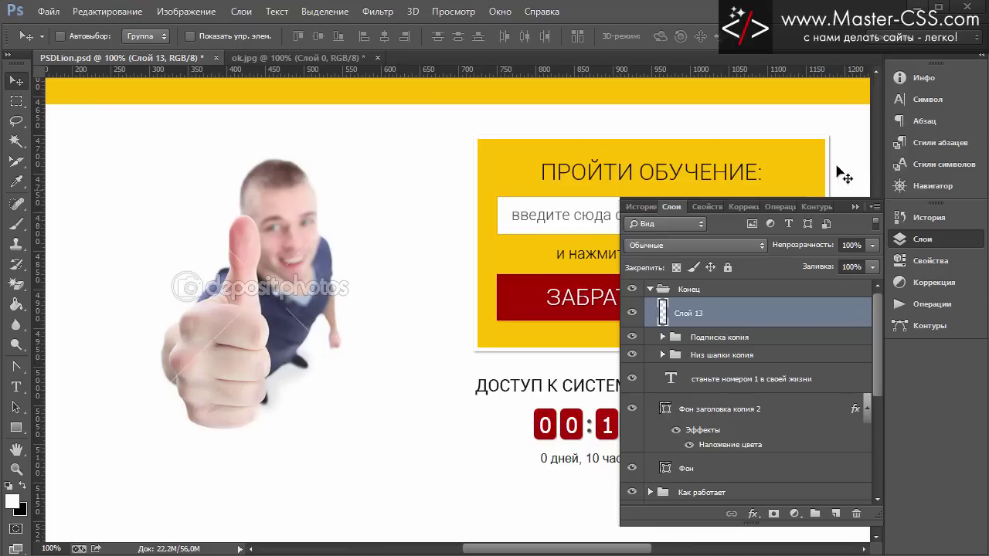
{"action": "left_click", "coordinate": [852, 207]}
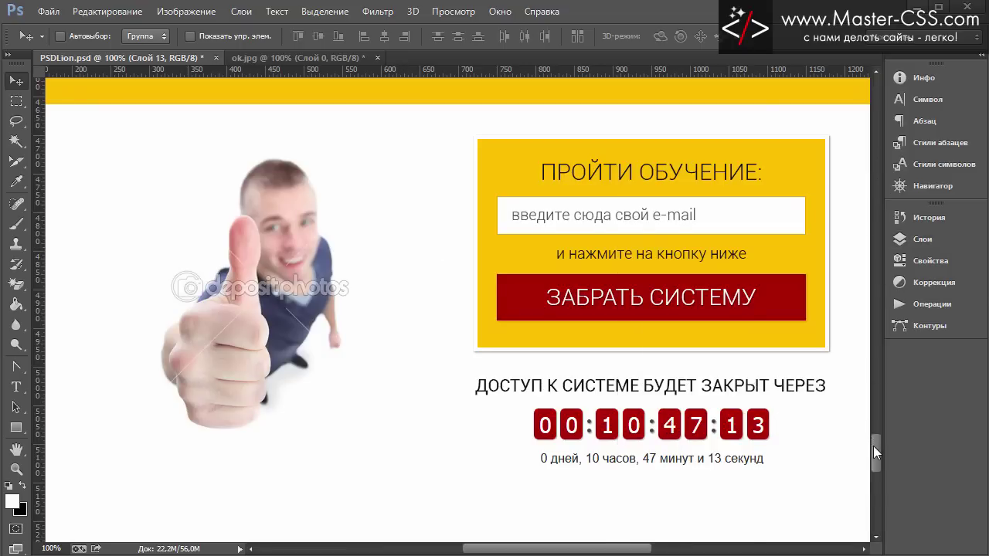
Marquee the empty area below the countdown to gauge it, then deselect
{"action": "left_click_drag", "start_coordinate": [874, 452], "coordinate": [876, 472]}
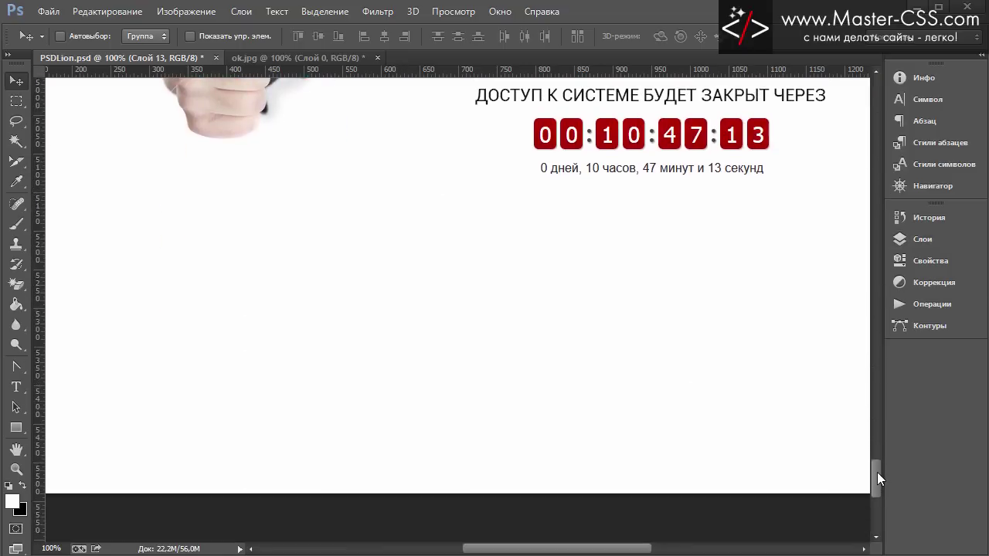
{"action": "left_click", "coordinate": [16, 101]}
{"action": "left_click_drag", "start_coordinate": [255, 485], "coordinate": [782, 192]}
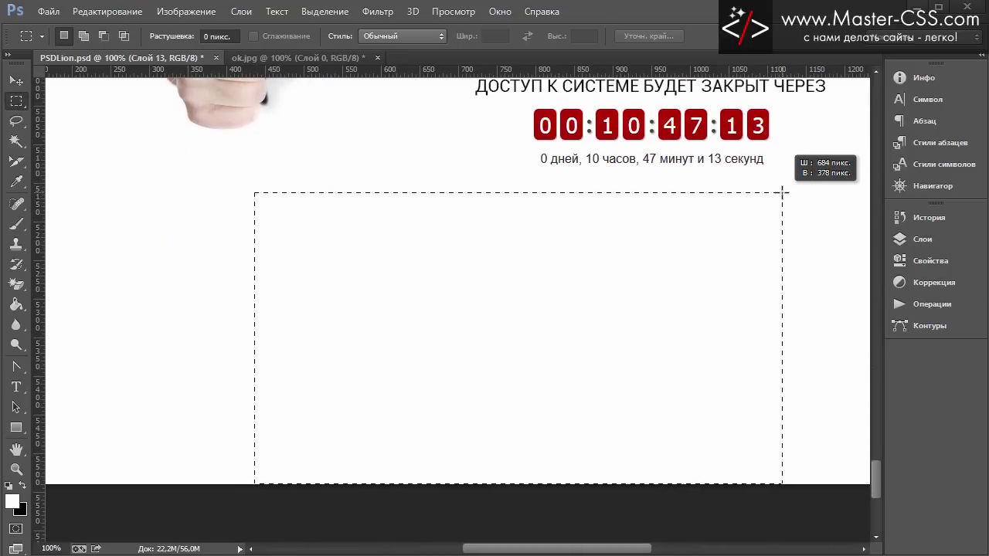
{"action": "left_click_drag", "start_coordinate": [783, 192], "coordinate": [785, 206]}
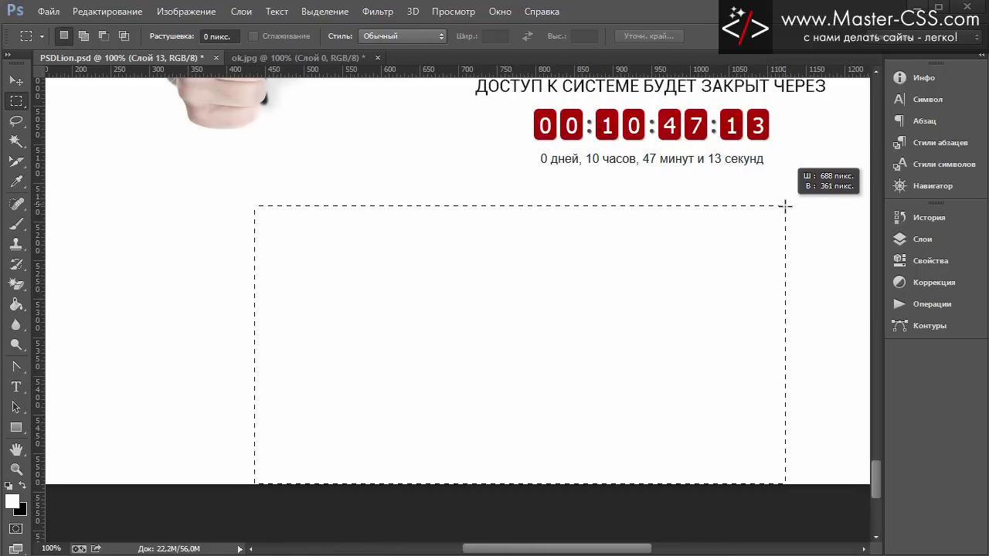
{"action": "left_click", "coordinate": [786, 207]}
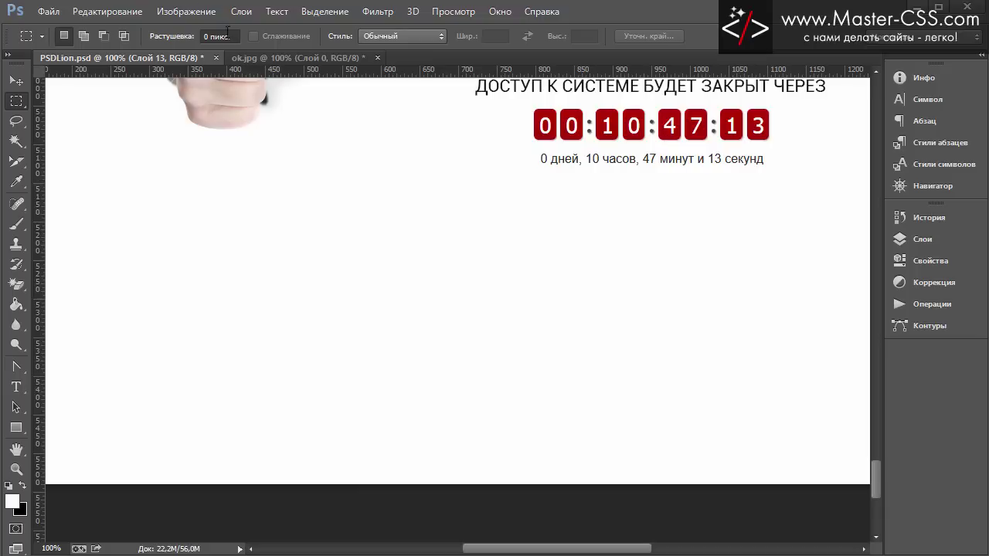
Trim the canvas height to 5200 px with a top-centre anchor
{"action": "left_click", "coordinate": [187, 11]}
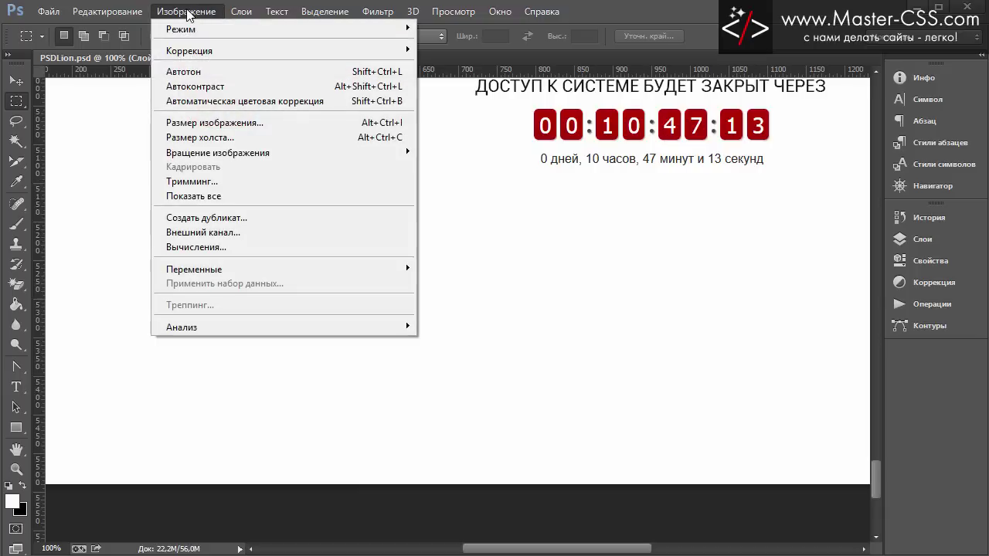
{"action": "left_click", "coordinate": [220, 137]}
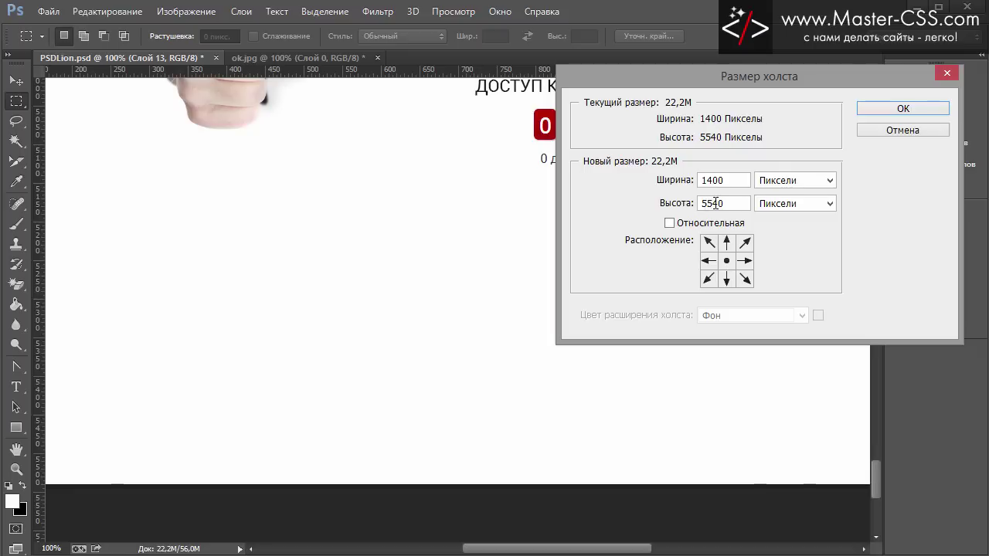
{"action": "type", "text": "20"}
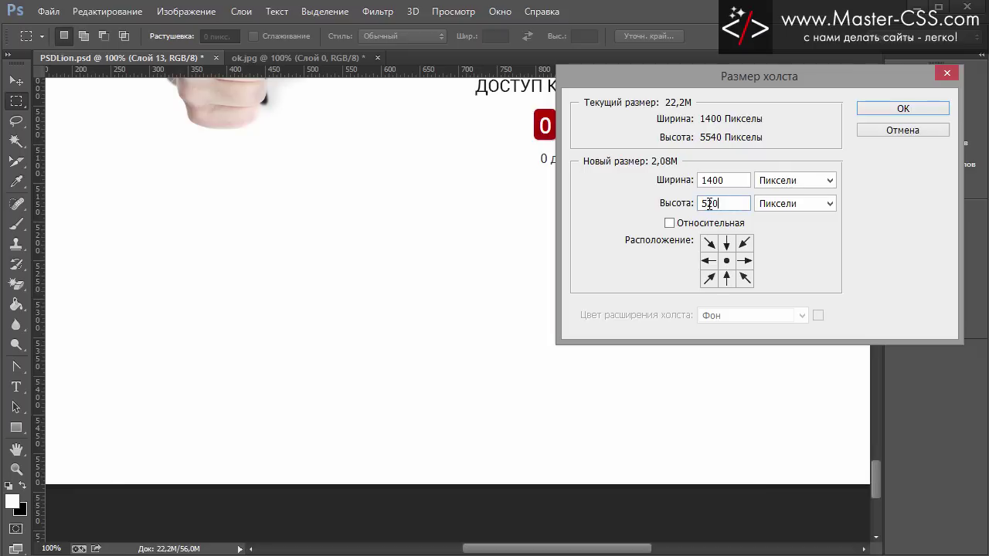
{"action": "type", "text": "0"}
{"action": "left_click", "coordinate": [728, 243]}
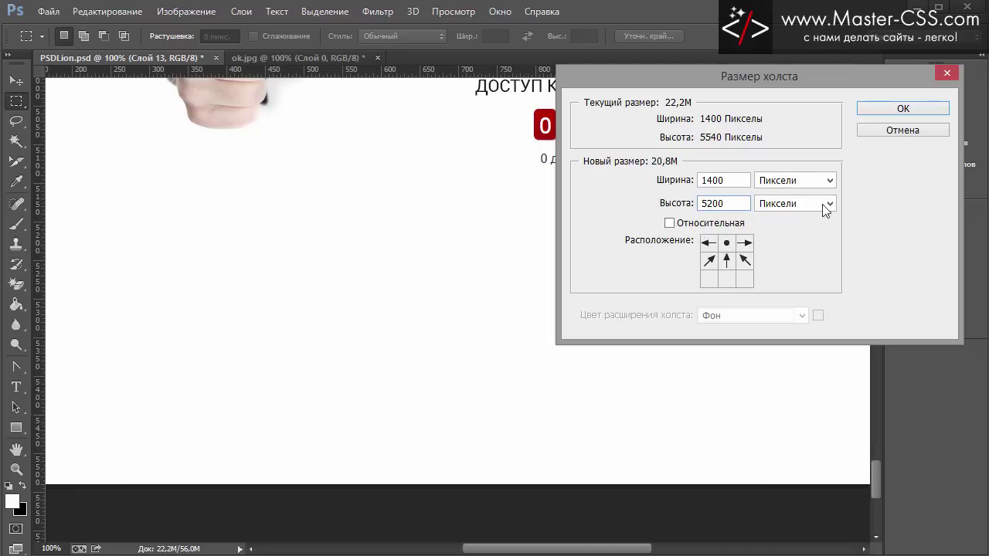
{"action": "left_click", "coordinate": [900, 108]}
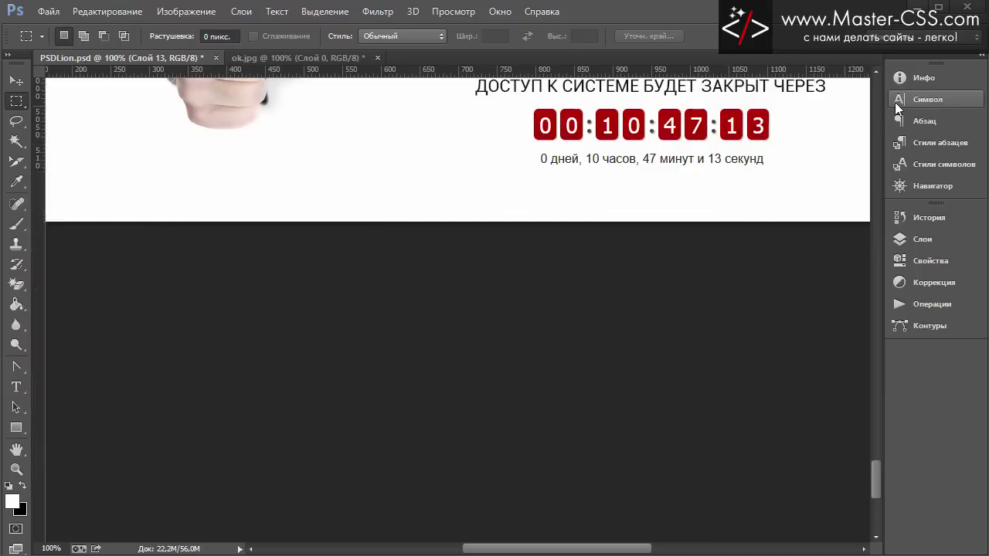
{"action": "scroll", "coordinate": [737, 254], "scroll_direction": "up", "scroll_amount": 2}
{"action": "scroll", "coordinate": [737, 254], "scroll_direction": "up", "scroll_amount": 3}
Zoom out and fit PSDLion.psd on screen, from lion header to thumbs-up signup block
{"action": "scroll", "coordinate": [737, 254], "scroll_direction": "up", "scroll_amount": 3}
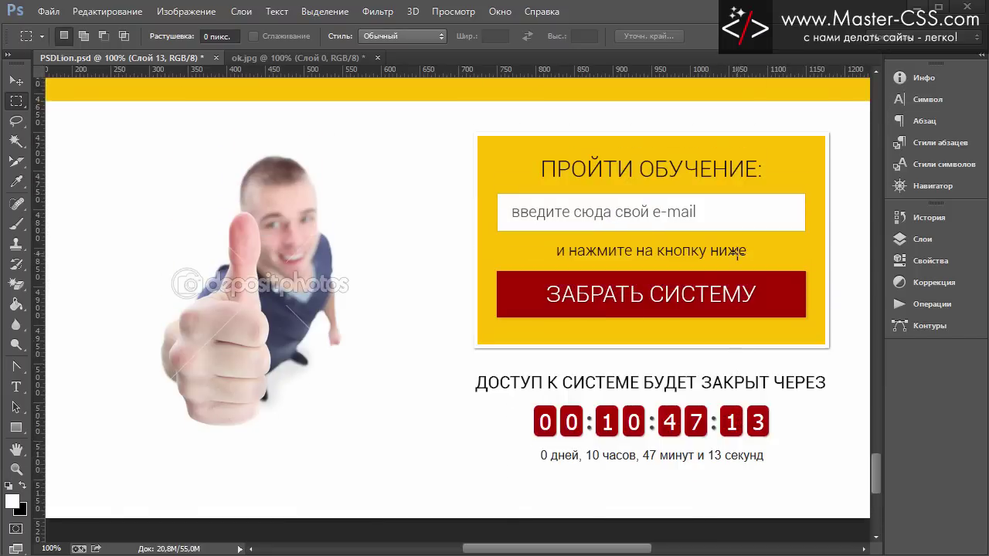
{"action": "scroll", "coordinate": [737, 254], "scroll_direction": "up", "scroll_amount": 1}
{"action": "key", "text": "ctrl+minus"}
{"action": "scroll", "coordinate": [737, 254], "scroll_direction": "up", "scroll_amount": 1}
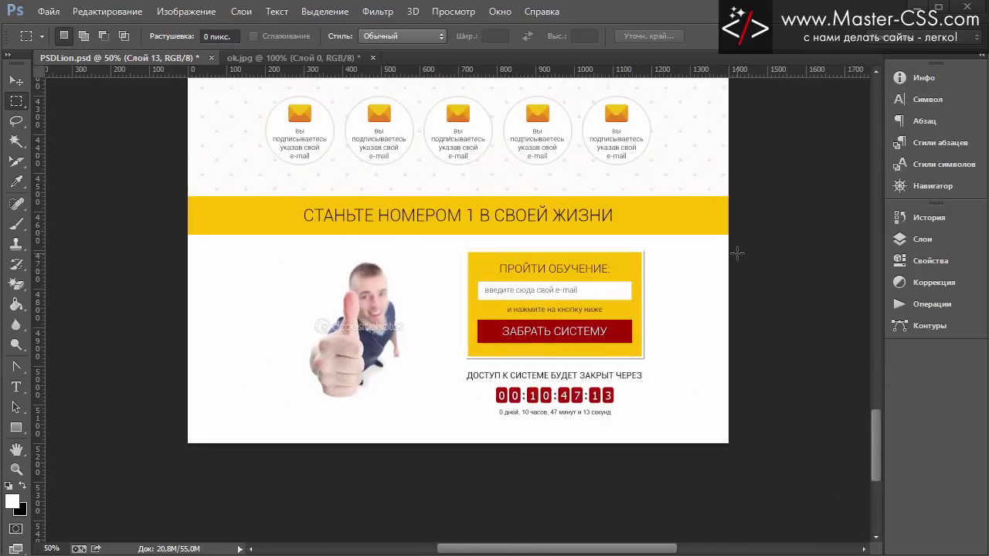
{"action": "key", "text": "ctrl+0"}
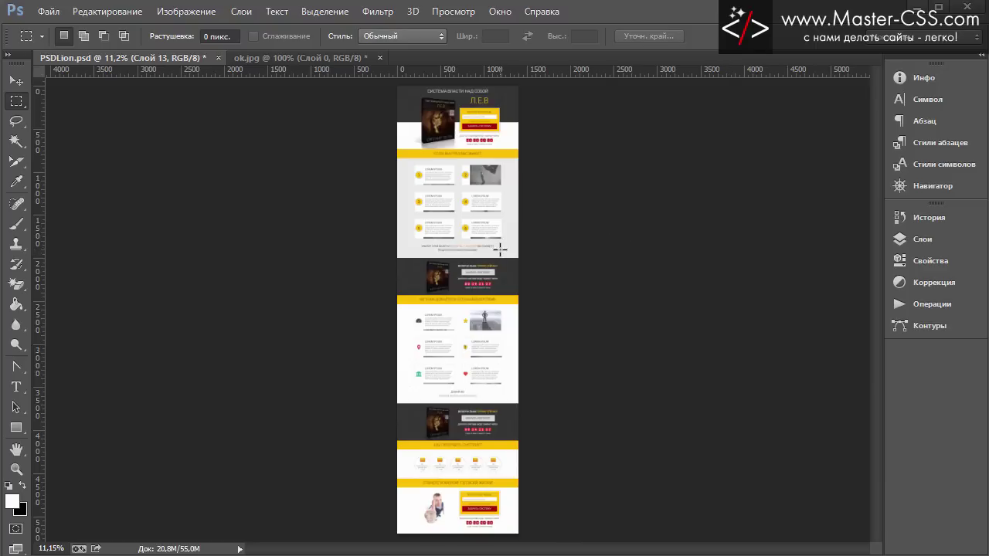